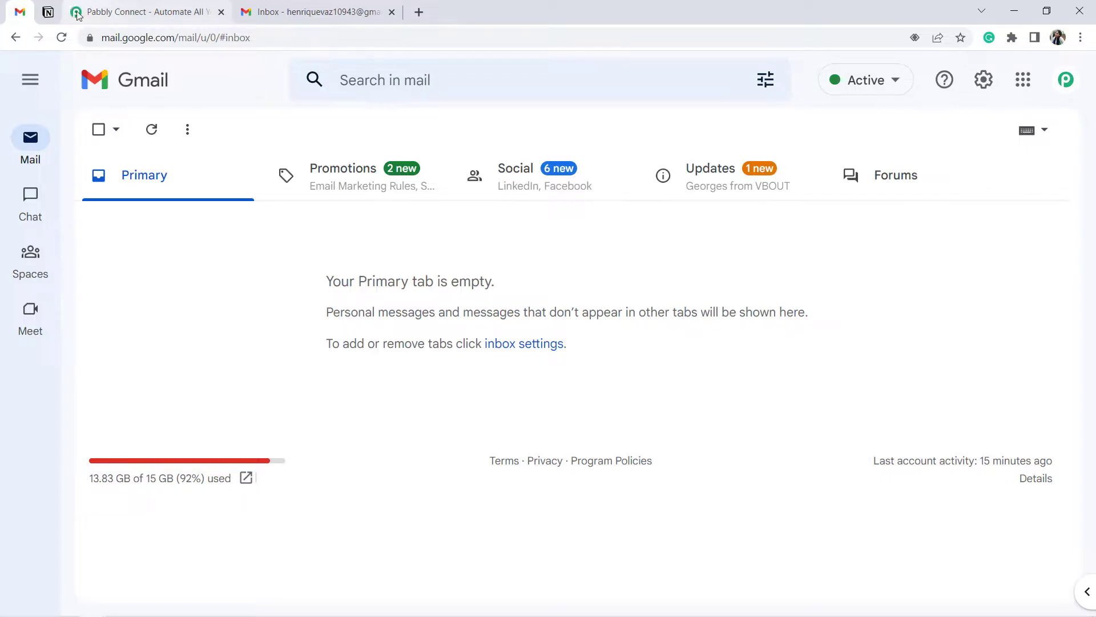
# Step: Look over the Gmail inbox and the Notion database "All Incoming Emails from Gmail" that the automation will connect
pyautogui.click(48, 11)
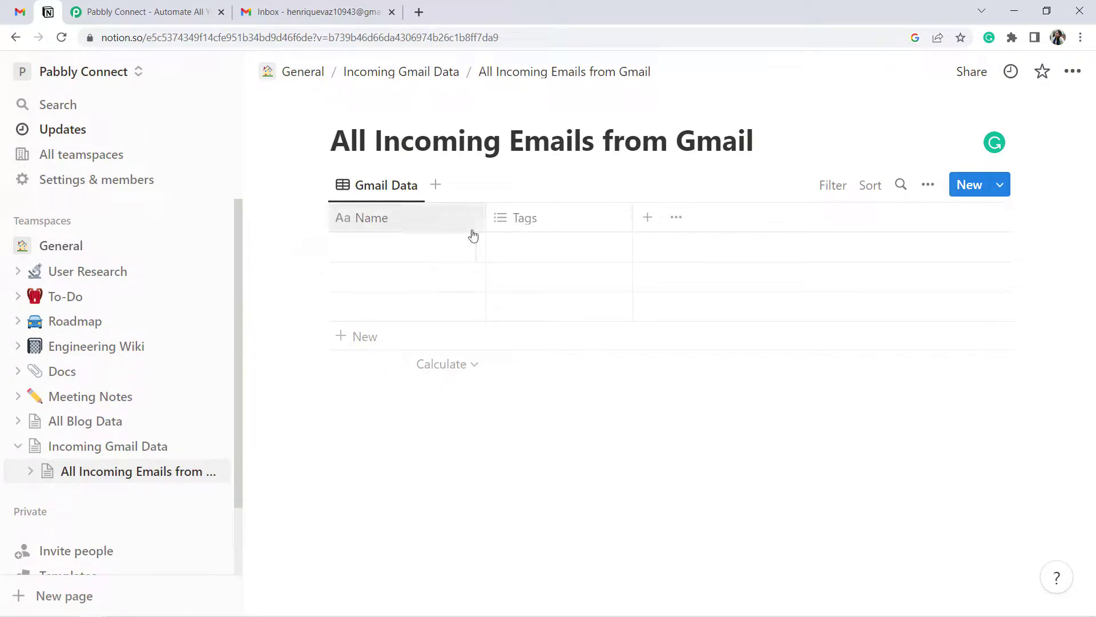
pyautogui.click(12, 17)
pyautogui.click(48, 12)
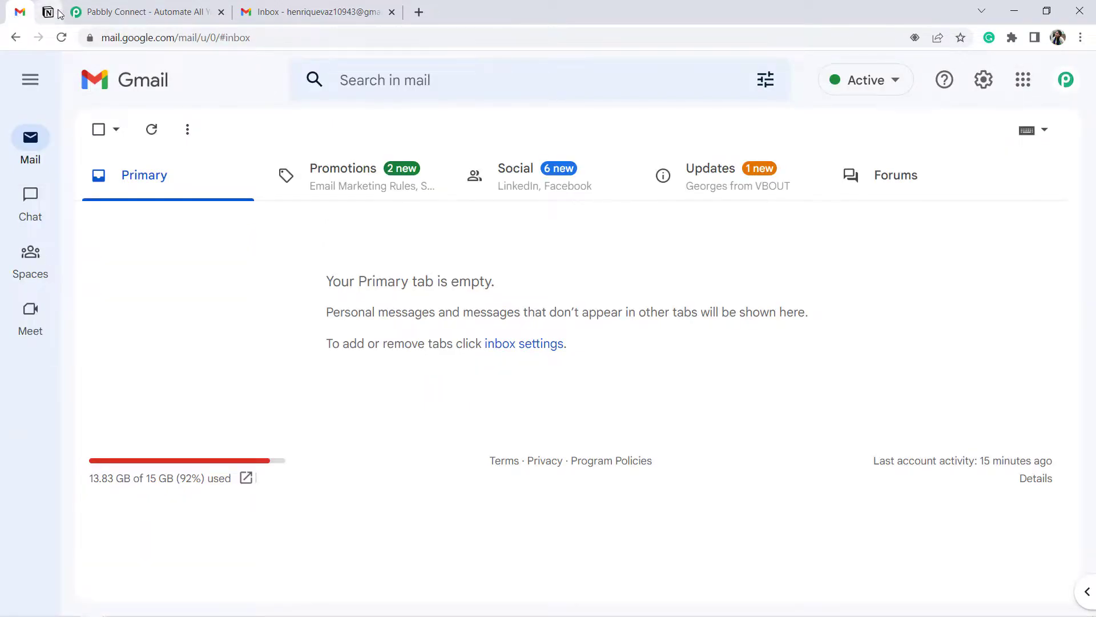
# Step: Switch to the Pabbly Connect website, sign in and access the Pabbly Connect dashboard
pyautogui.click(103, 8)
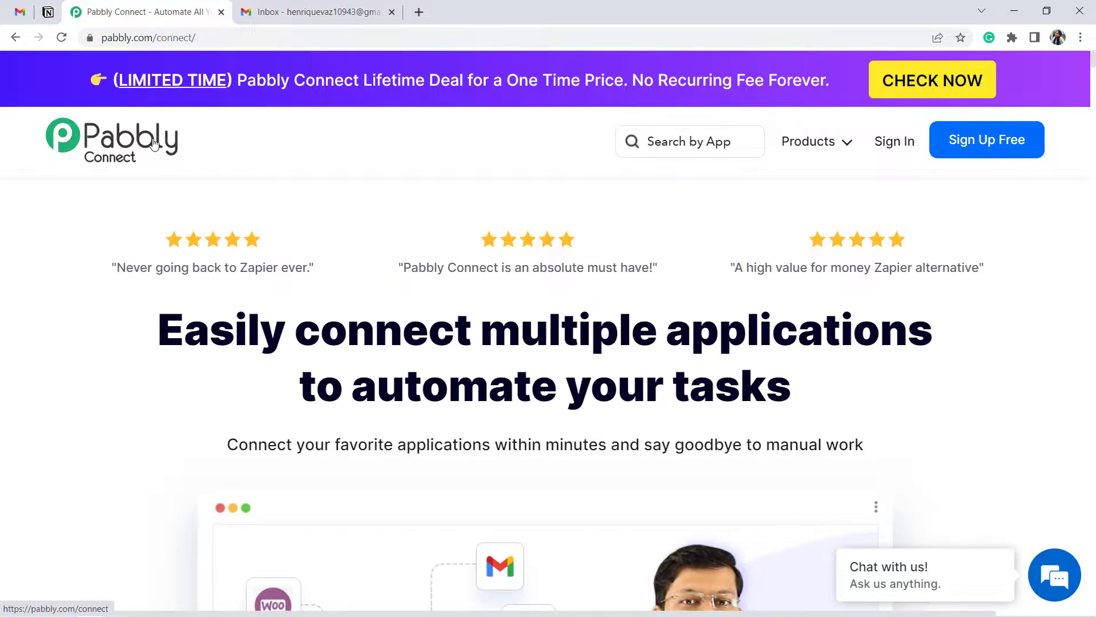
pyautogui.moveTo(113, 37); pyautogui.dragTo(198, 34)
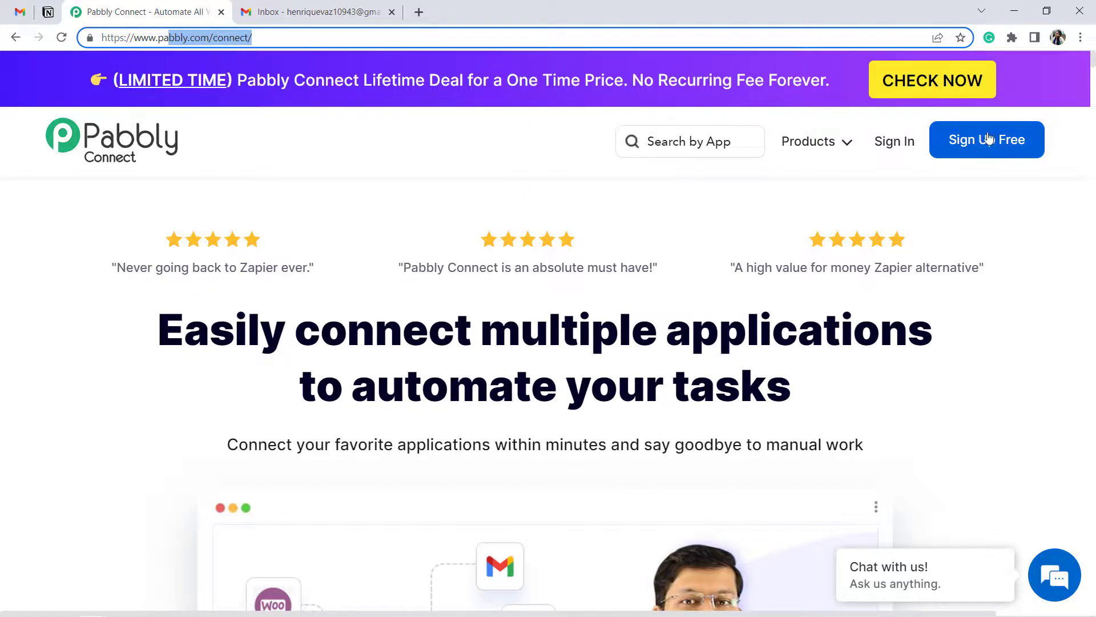
pyautogui.click(906, 146)
pyautogui.click(906, 146)
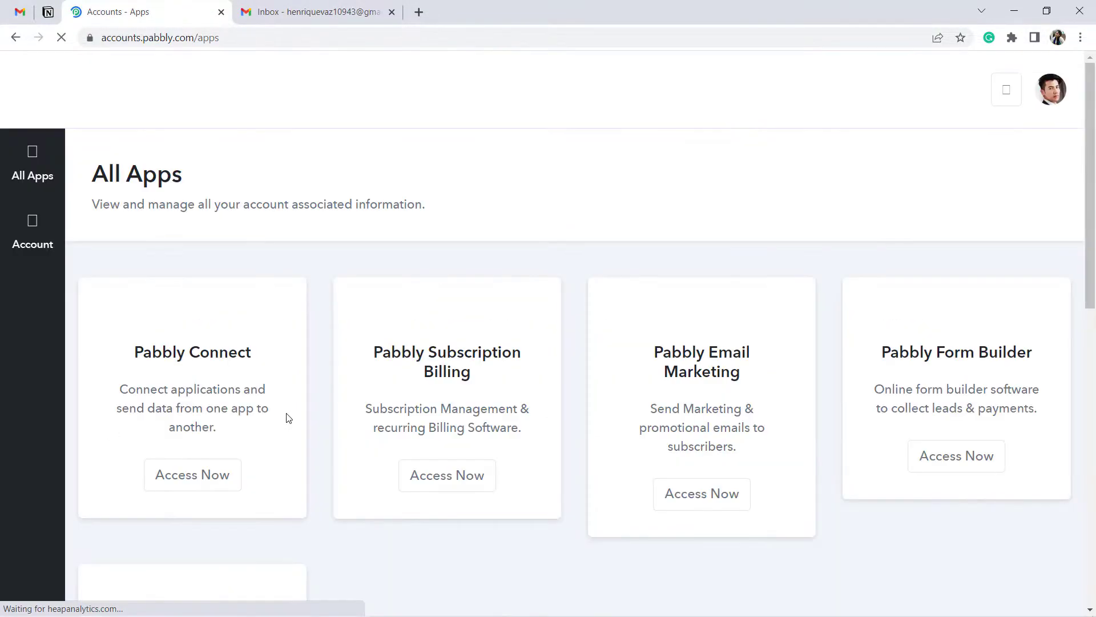
pyautogui.click(225, 476)
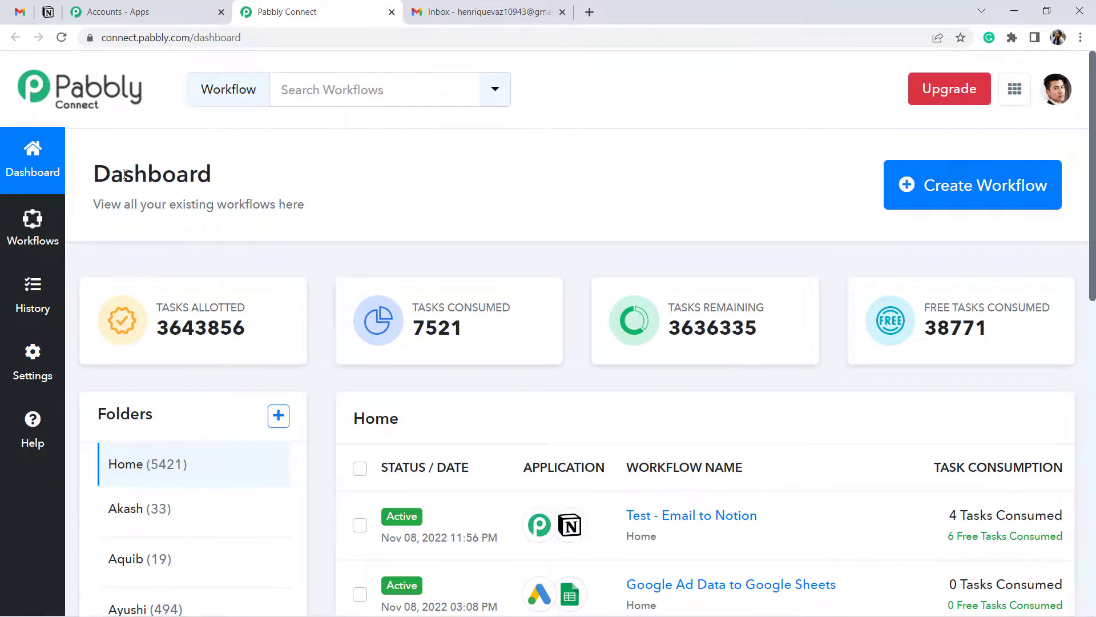
pyautogui.moveTo(111, 173); pyautogui.dragTo(259, 191)
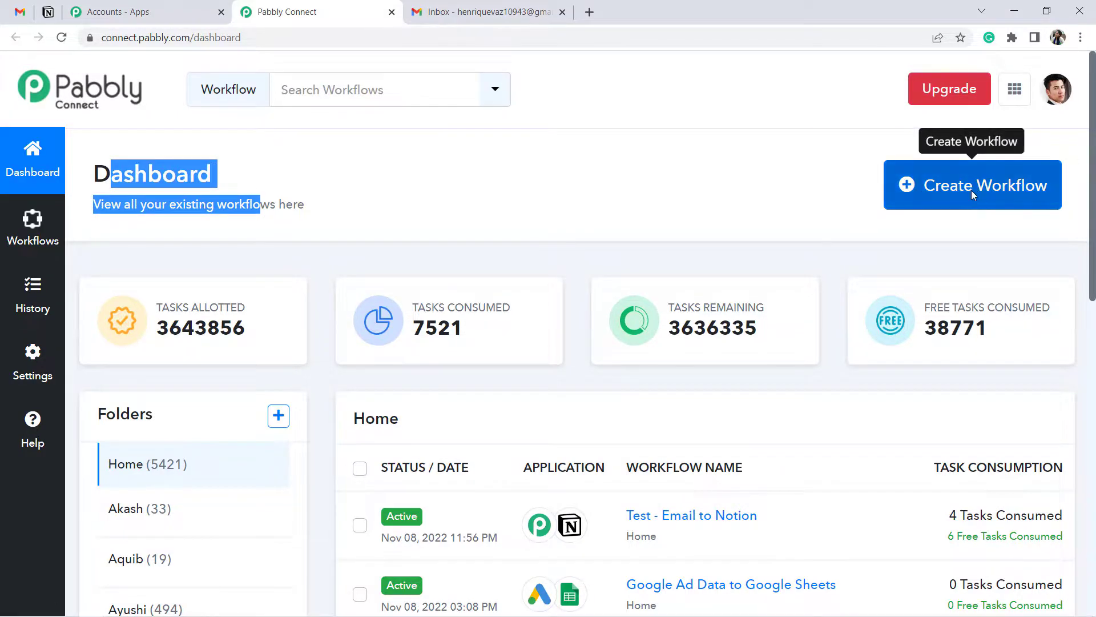
# Step: Create a workflow named "Add Incoming Email Messages of Gmail to Notion Automatically"
pyautogui.click(890, 188)
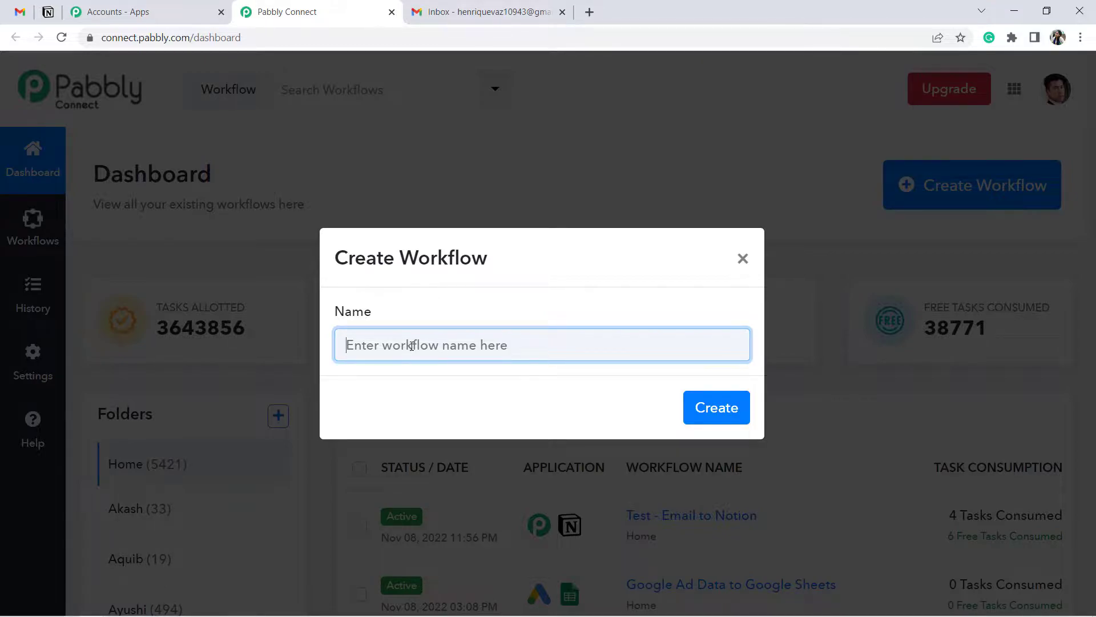
pyautogui.write('Add Incoming Email Messages of Gmail to Notion Automatically')
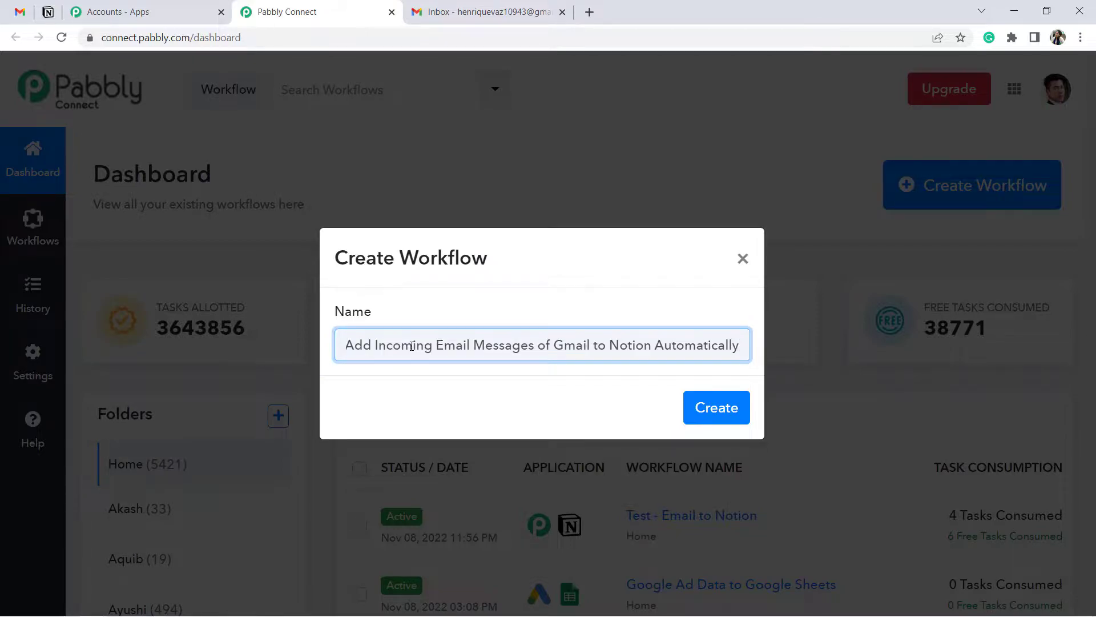
pyautogui.moveTo(385, 345); pyautogui.dragTo(583, 345)
pyautogui.click(583, 344)
pyautogui.hotkey('ctrl', 'a')
pyautogui.click(505, 348)
pyautogui.moveTo(362, 345); pyautogui.dragTo(725, 345)
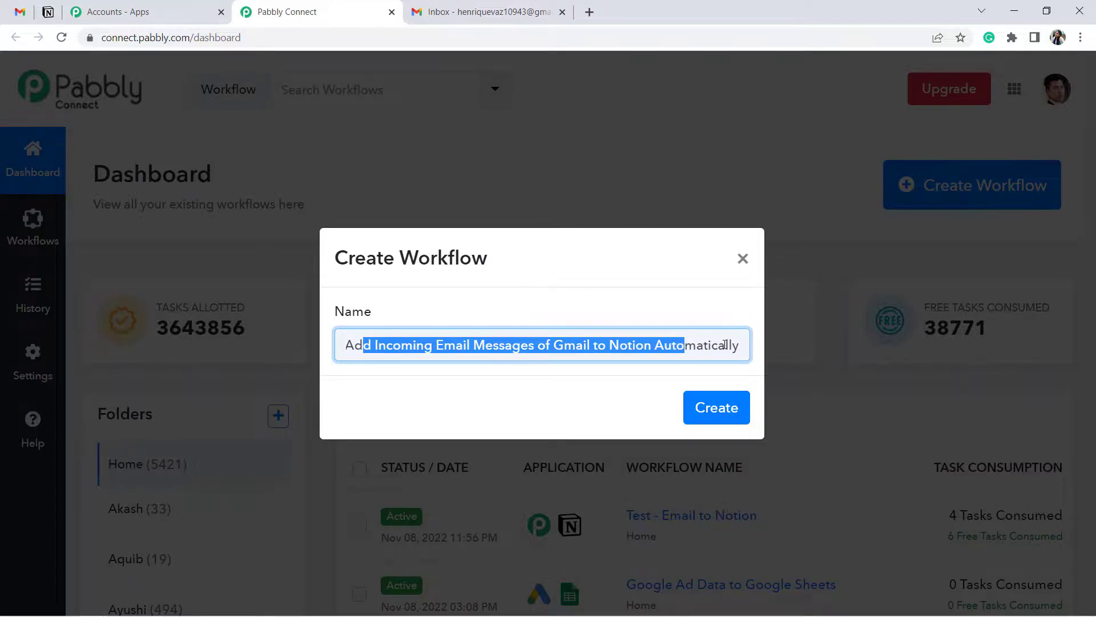
pyautogui.click(717, 406)
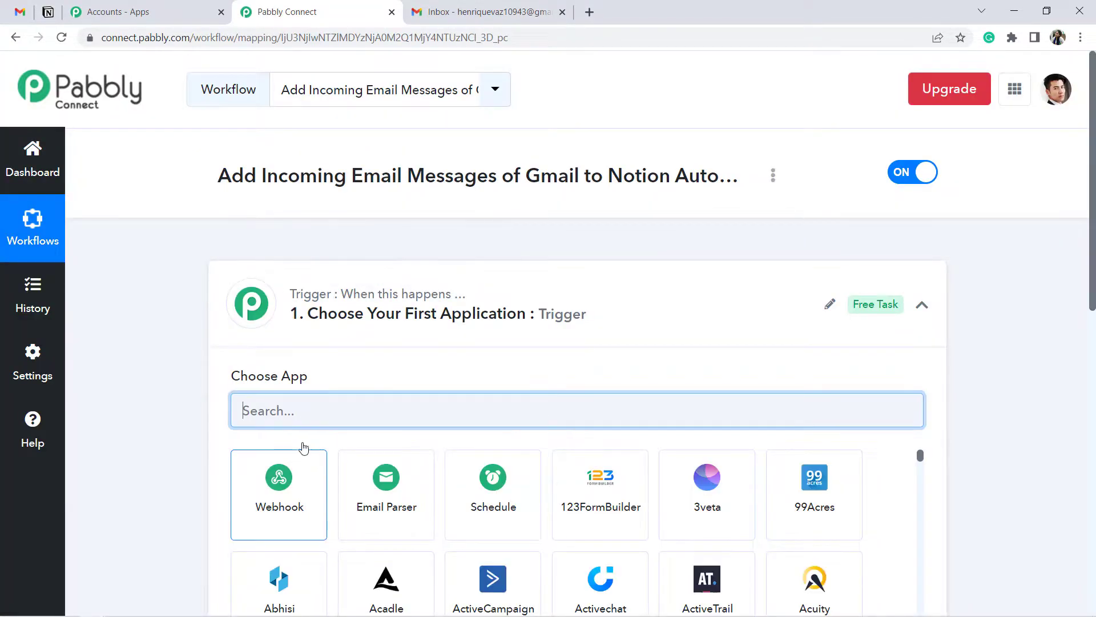
# Step: Collapse the trigger section to review the workflow's trigger and action outline
pyautogui.click(295, 310)
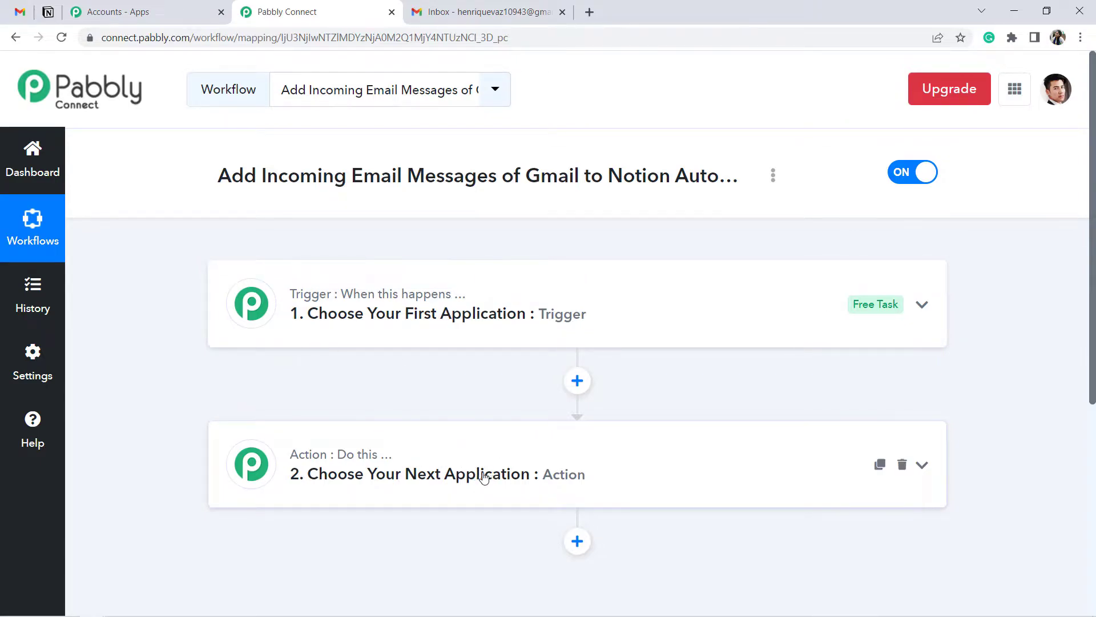
pyautogui.moveTo(219, 175); pyautogui.dragTo(607, 172)
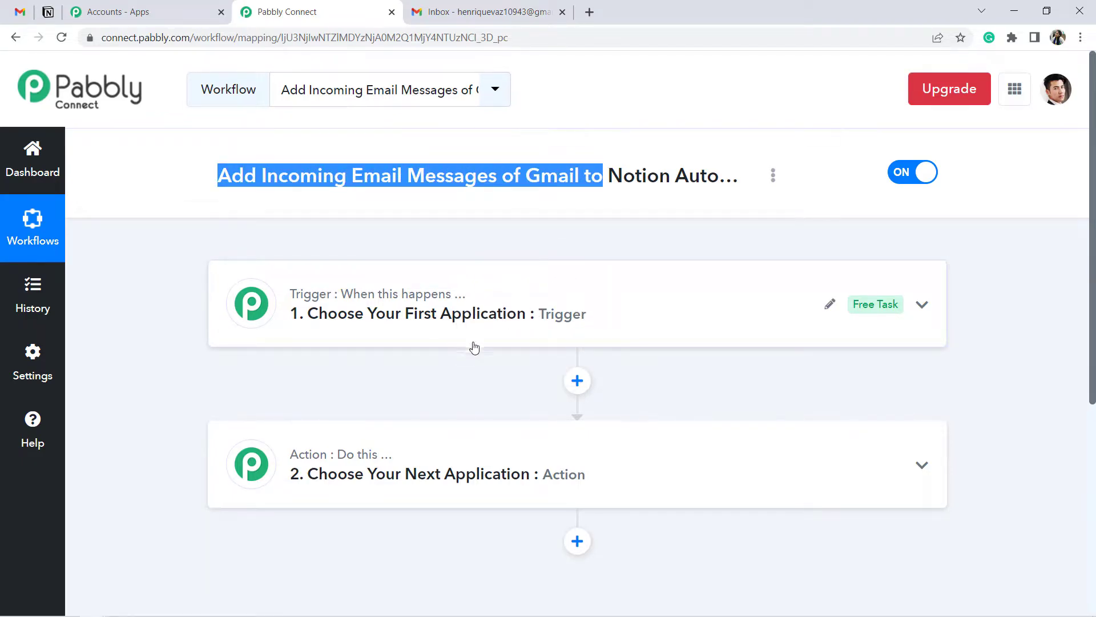
pyautogui.click(383, 554)
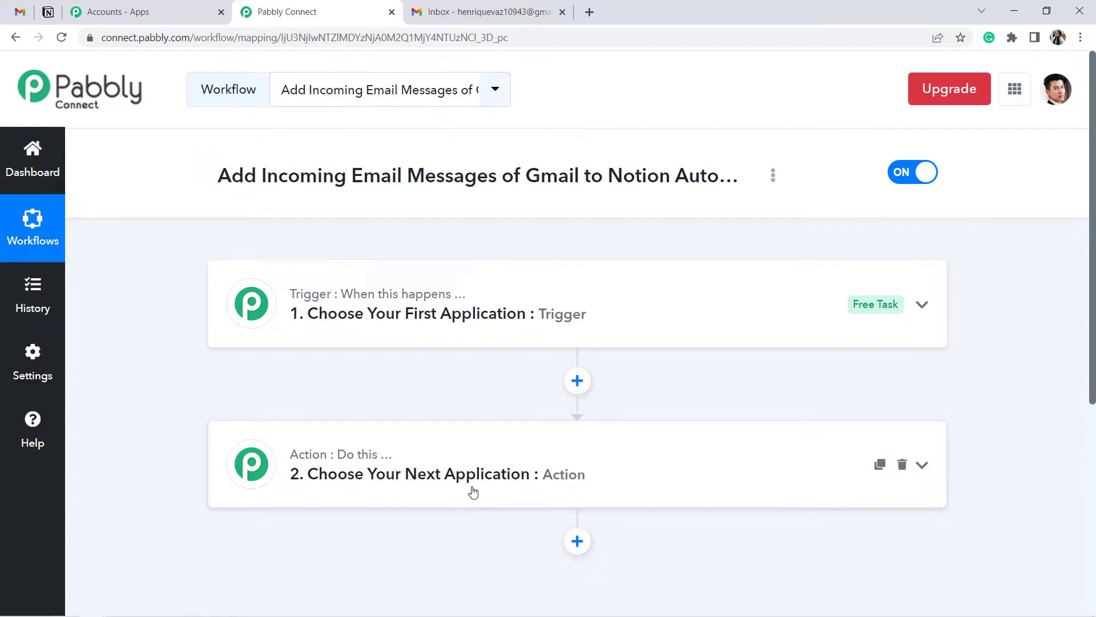
# Step: Expand the workflow's trigger section and choose Email Parser as the trigger app
pyautogui.click(476, 331)
pyautogui.moveTo(1093, 219); pyautogui.dragTo(1094, 260)
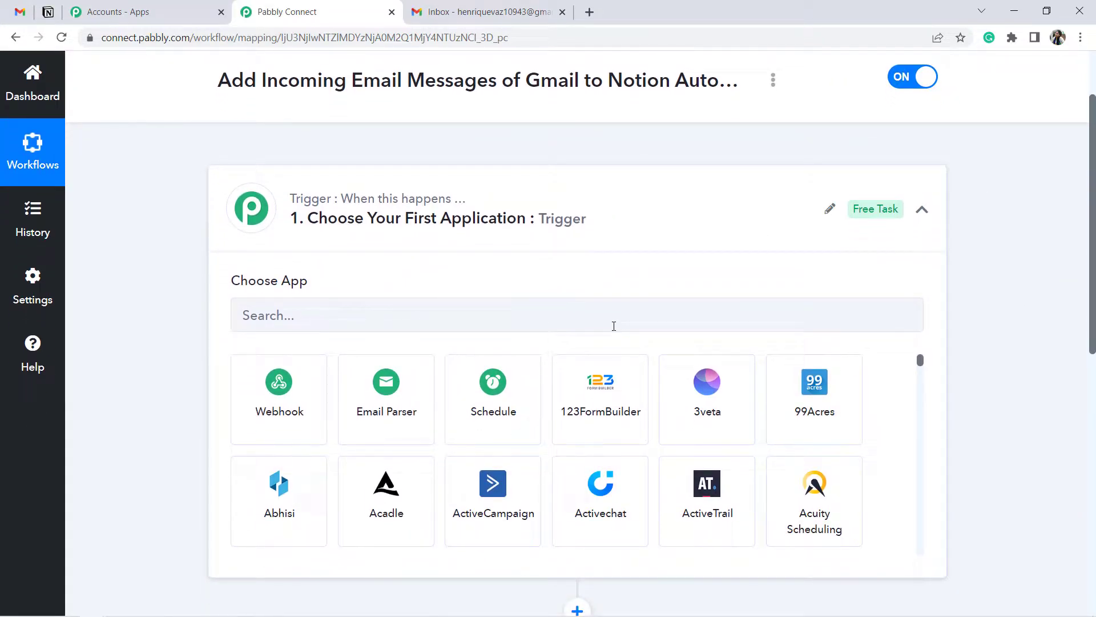
pyautogui.click(385, 389)
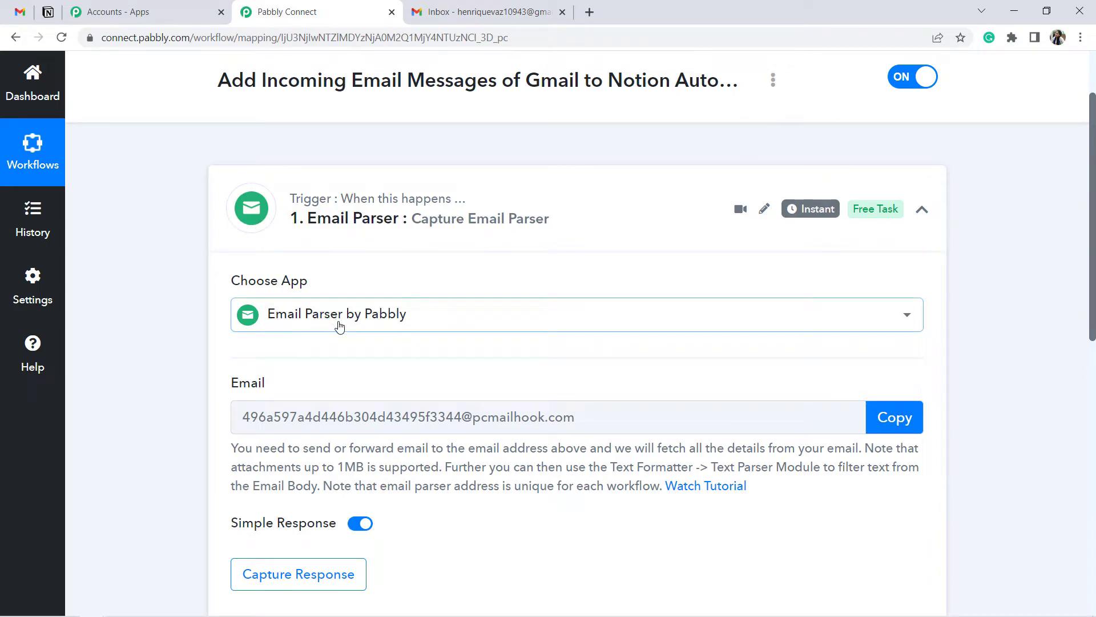
pyautogui.click(20, 13)
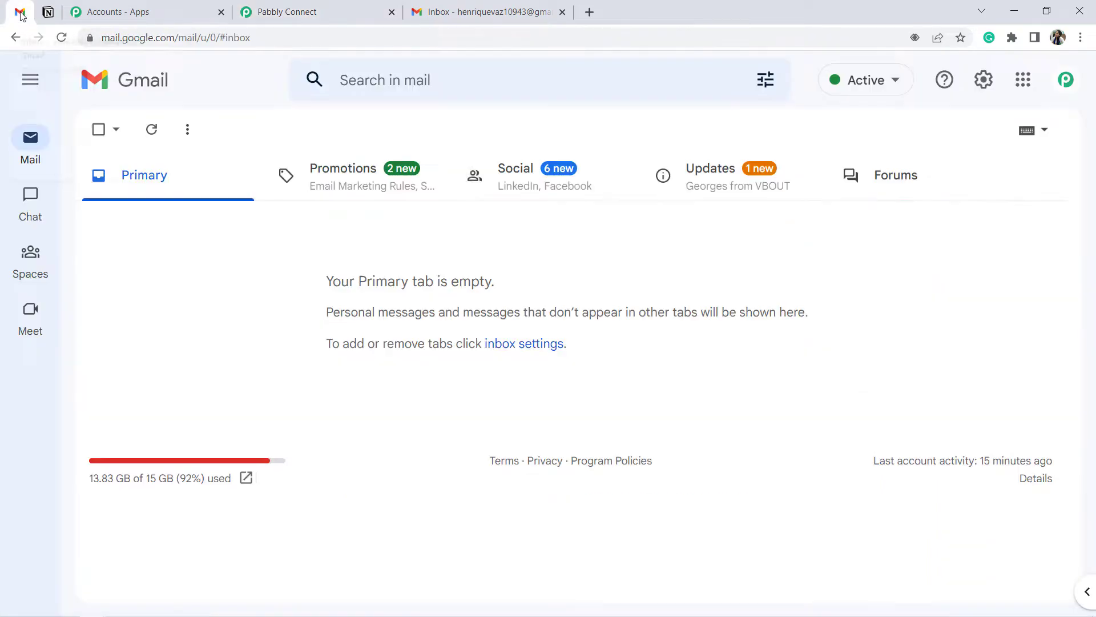
pyautogui.click(48, 12)
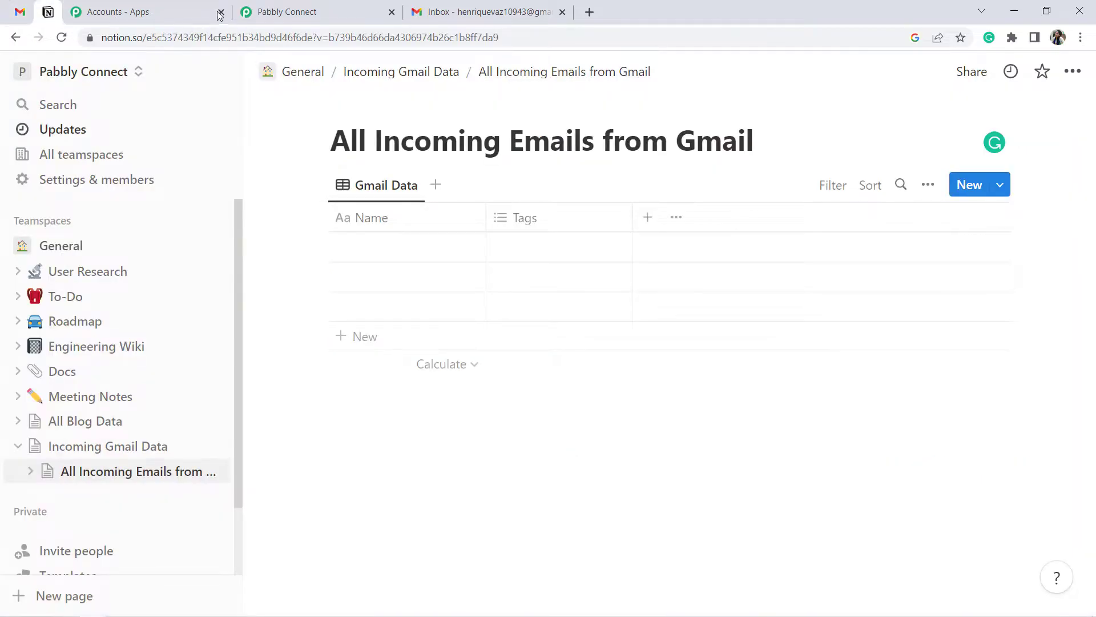
pyautogui.hotkey('ctrl', '1')
pyautogui.click(262, 5)
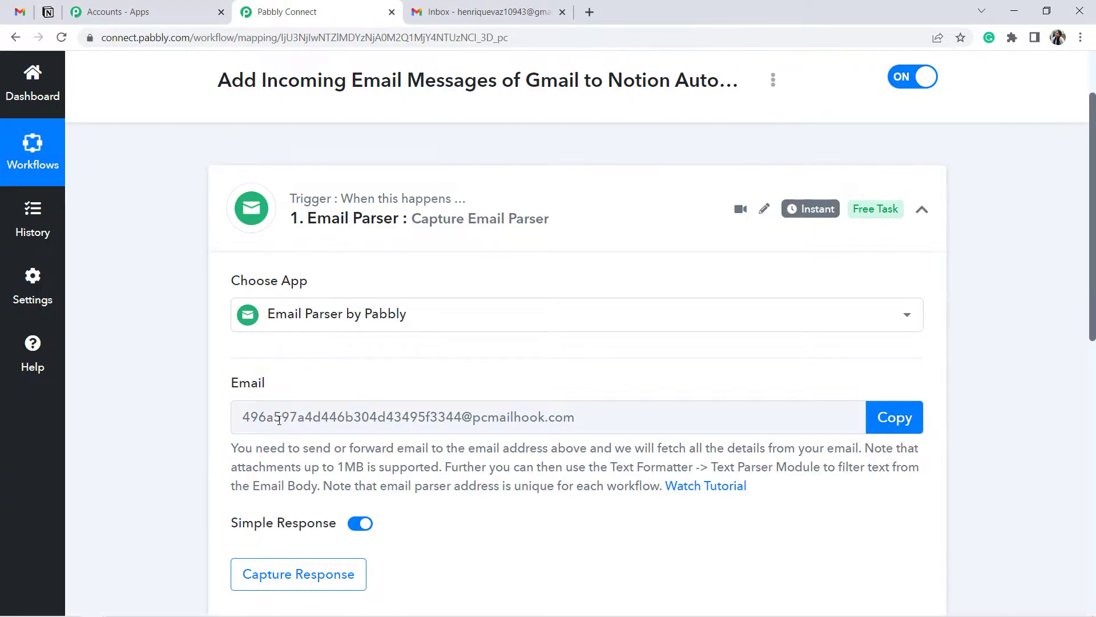
# Step: Copy the email parser address and start adding a forwarding address in Gmail's Forwarding and POP/IMAP settings
pyautogui.click(916, 428)
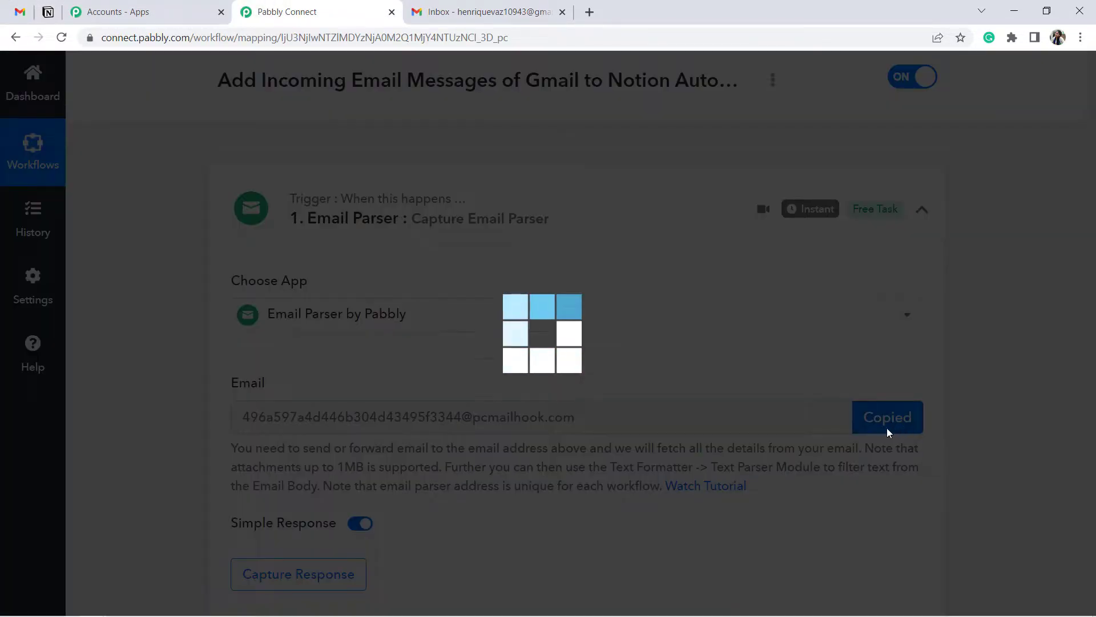
pyautogui.click(20, 11)
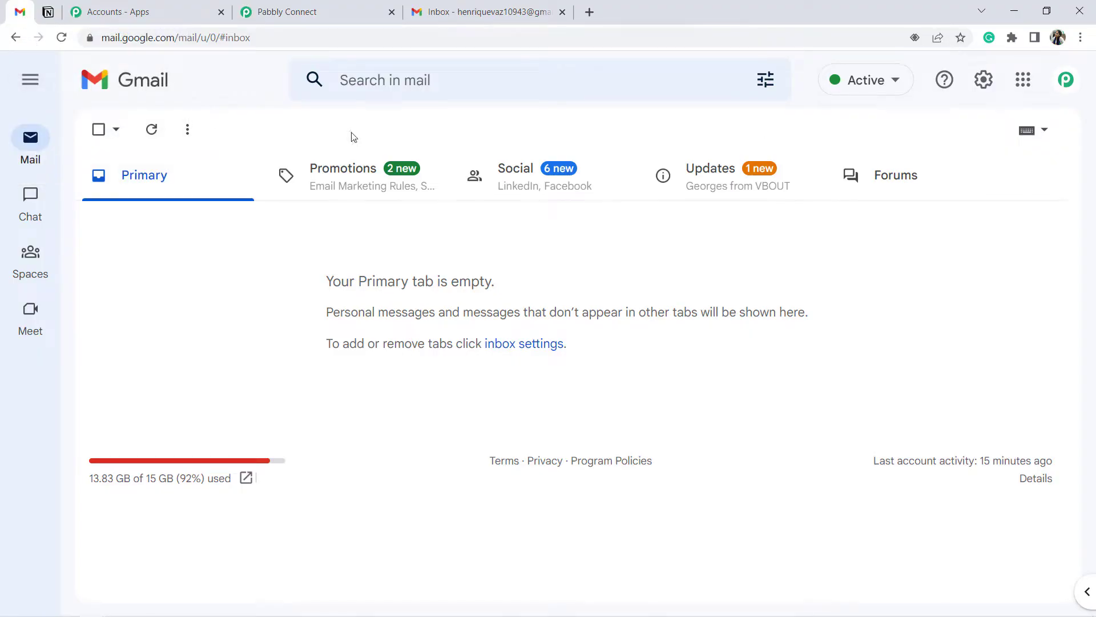
pyautogui.click(983, 80)
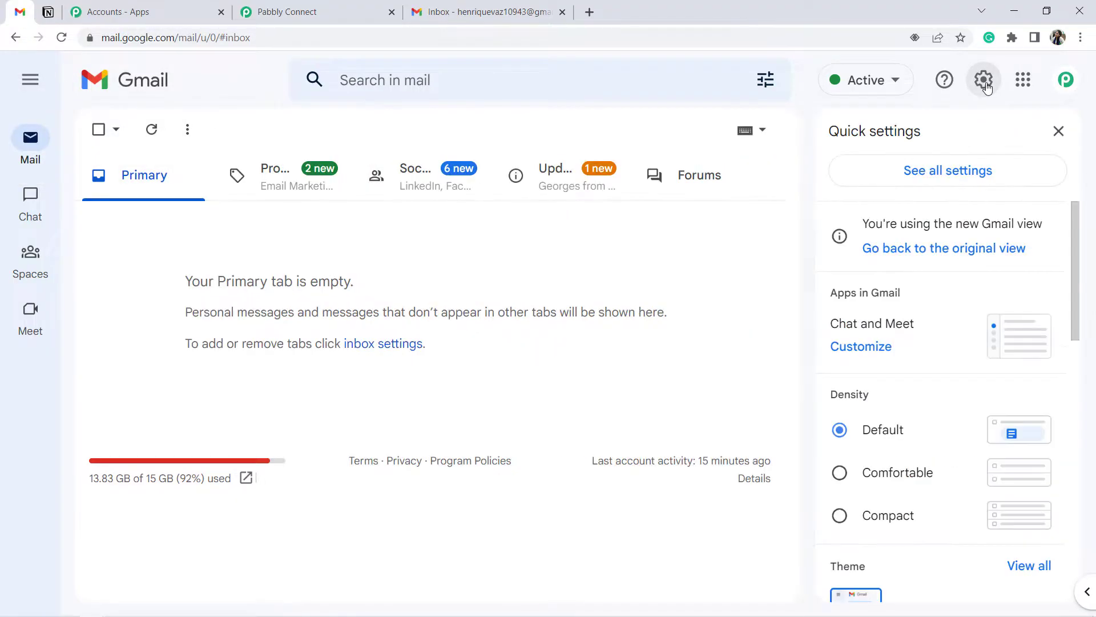
pyautogui.click(948, 171)
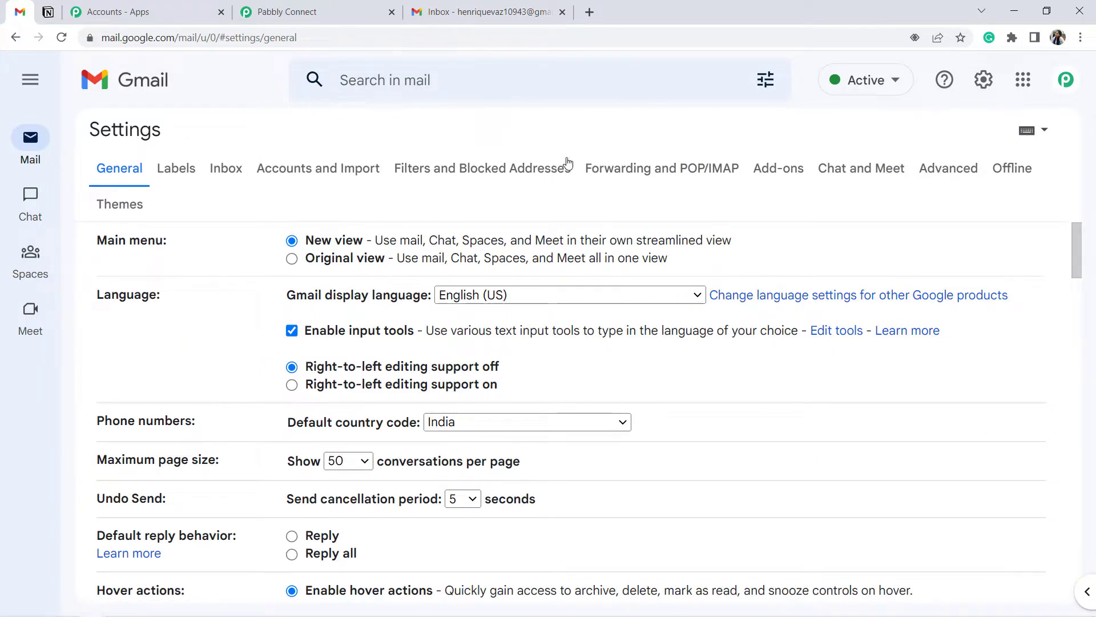
pyautogui.click(636, 171)
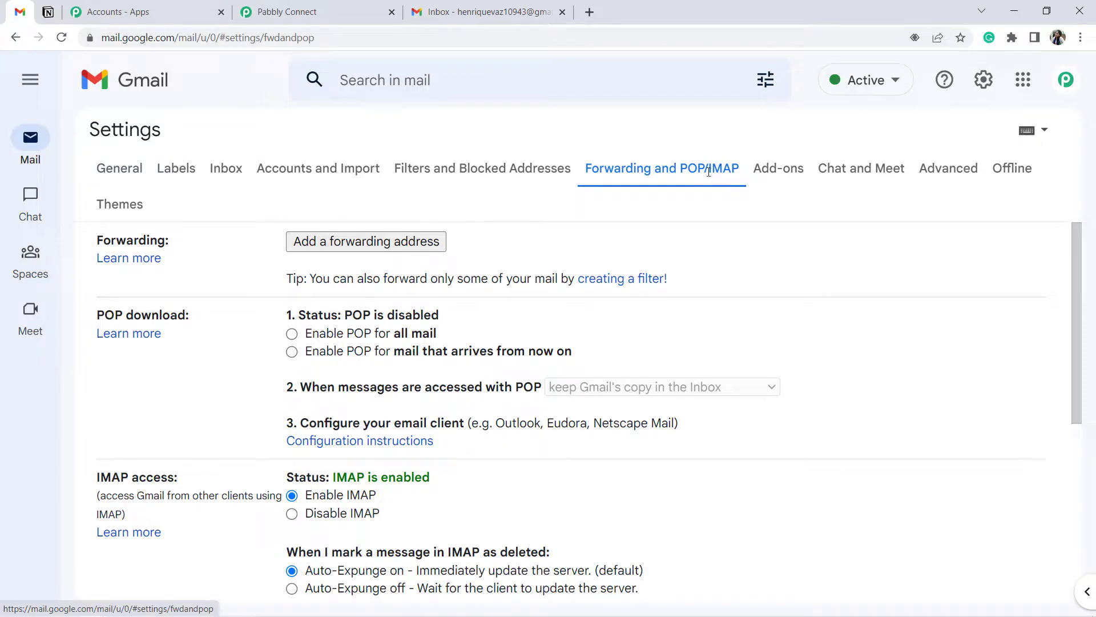
pyautogui.click(352, 243)
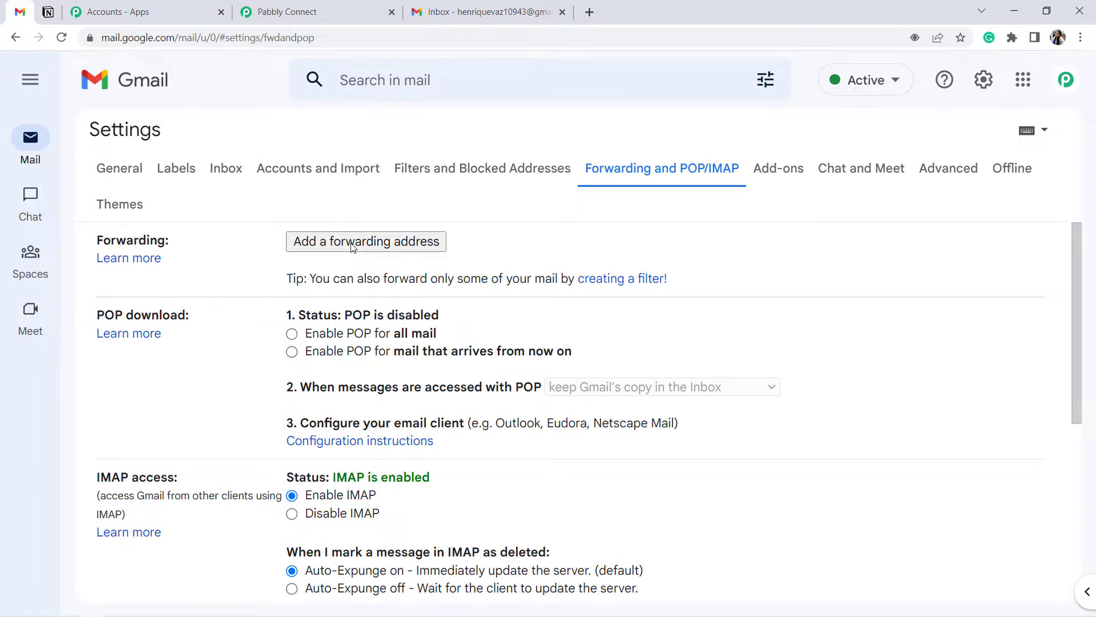
# Step: Copy the parser email address from the workflow again, submit it as Gmail's forwarding address and approve the forwarding request
pyautogui.click(320, 11)
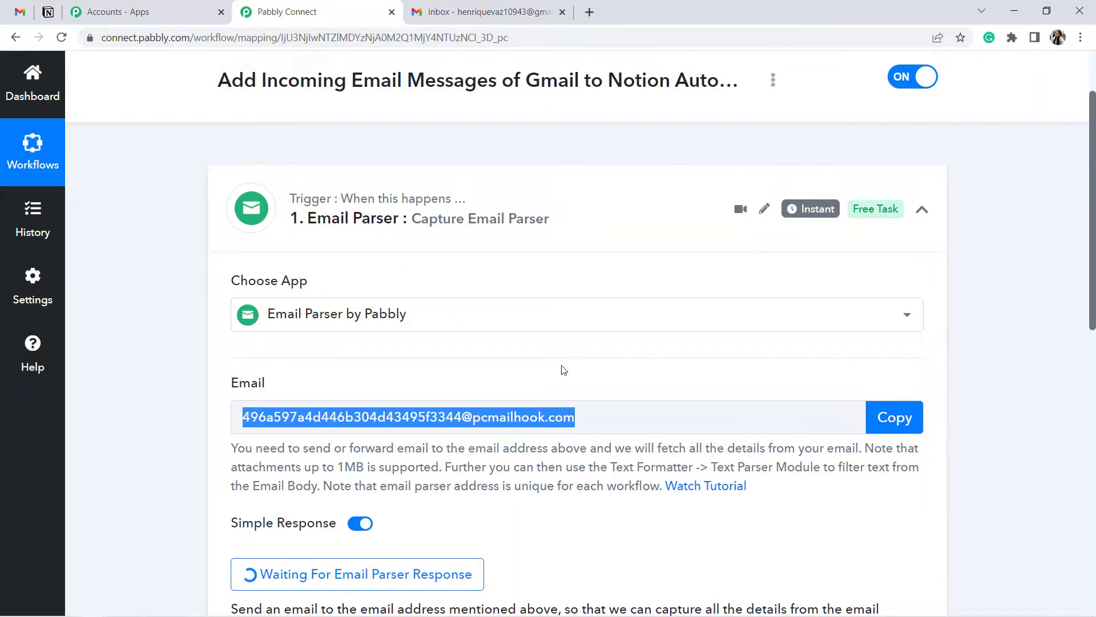
pyautogui.click(903, 427)
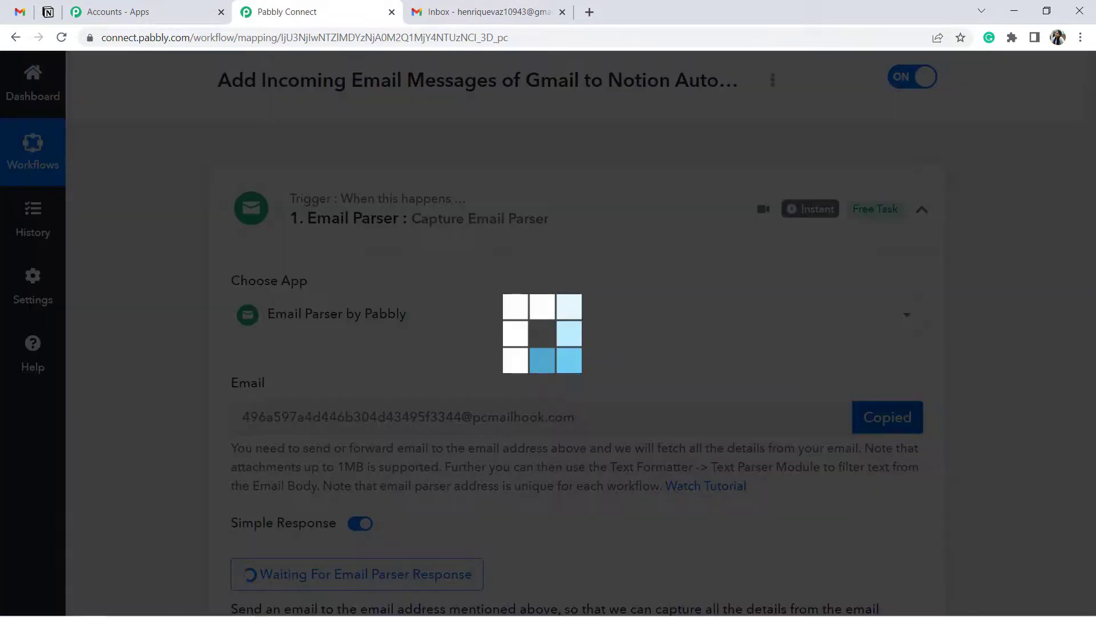
pyautogui.click(19, 11)
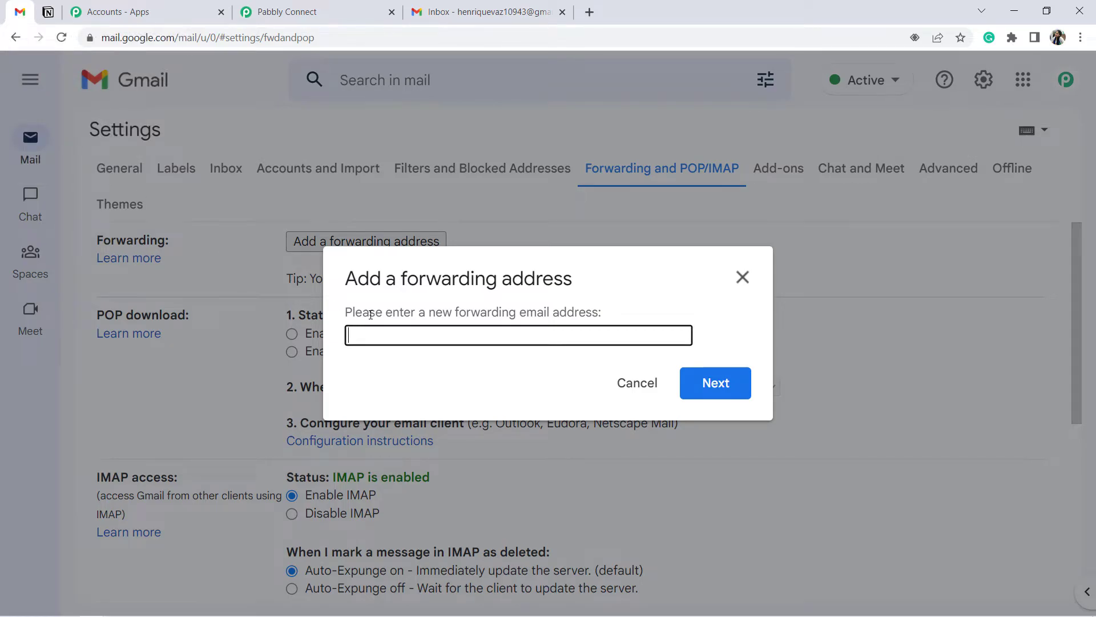
pyautogui.hotkey('ctrl', 'v')
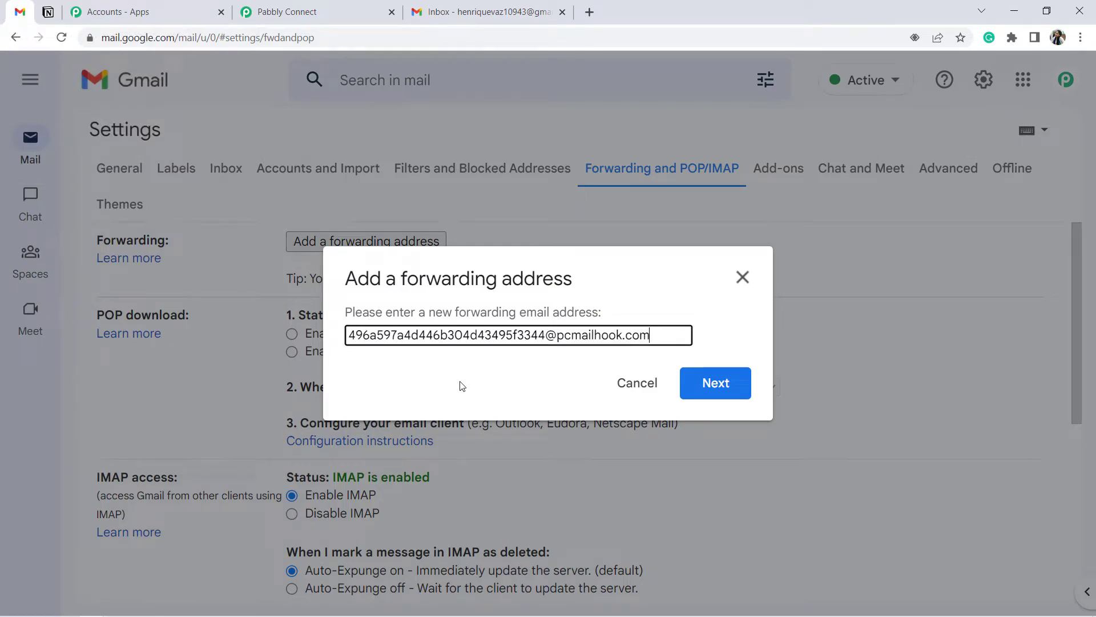
pyautogui.click(712, 393)
pyautogui.moveTo(11, 134)
pyautogui.moveTo(66, 91); pyautogui.dragTo(143, 89)
pyautogui.moveTo(80, 105); pyautogui.dragTo(299, 105)
pyautogui.click(65, 145)
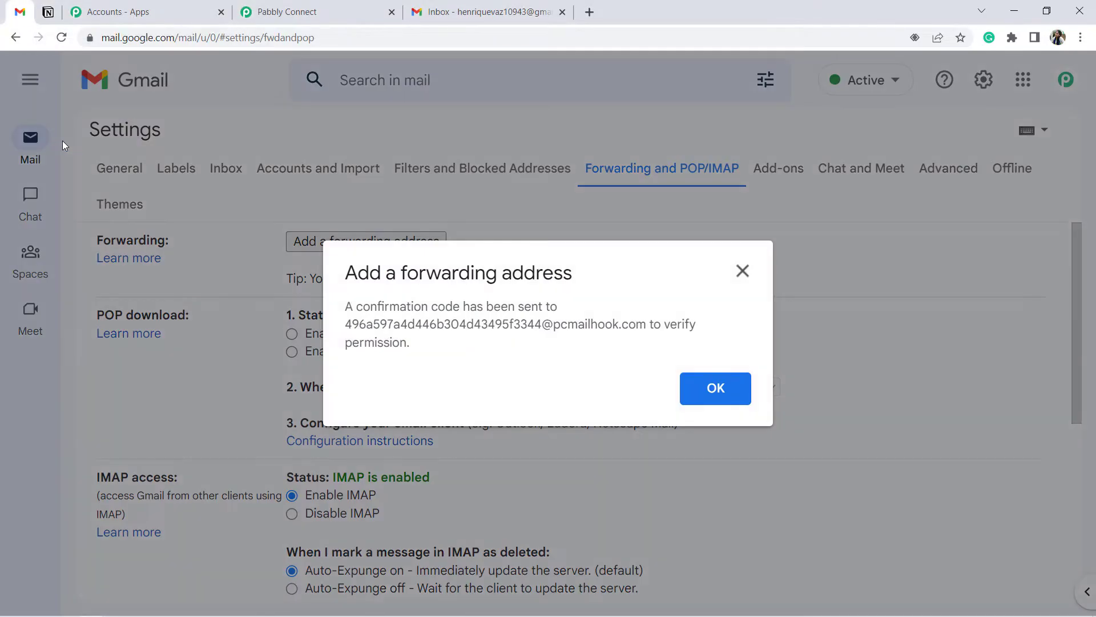
pyautogui.moveTo(381, 309); pyautogui.dragTo(457, 374)
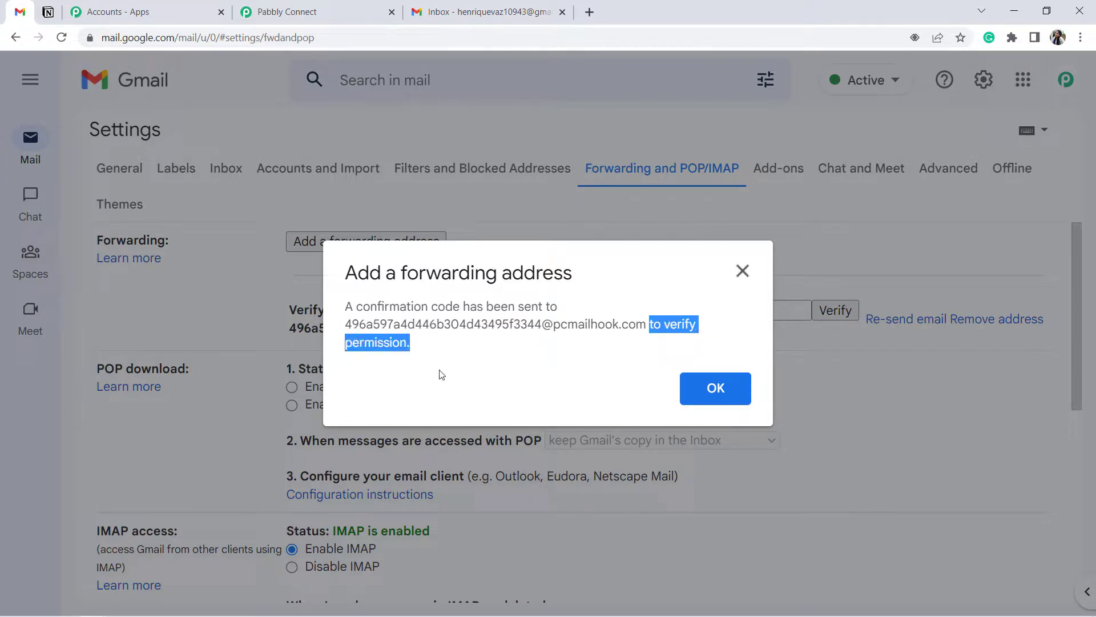
# Step: Enlarge the Body Text value in the workflow's received email response to read the Gmail forwarding confirmation code
pyautogui.click(286, 12)
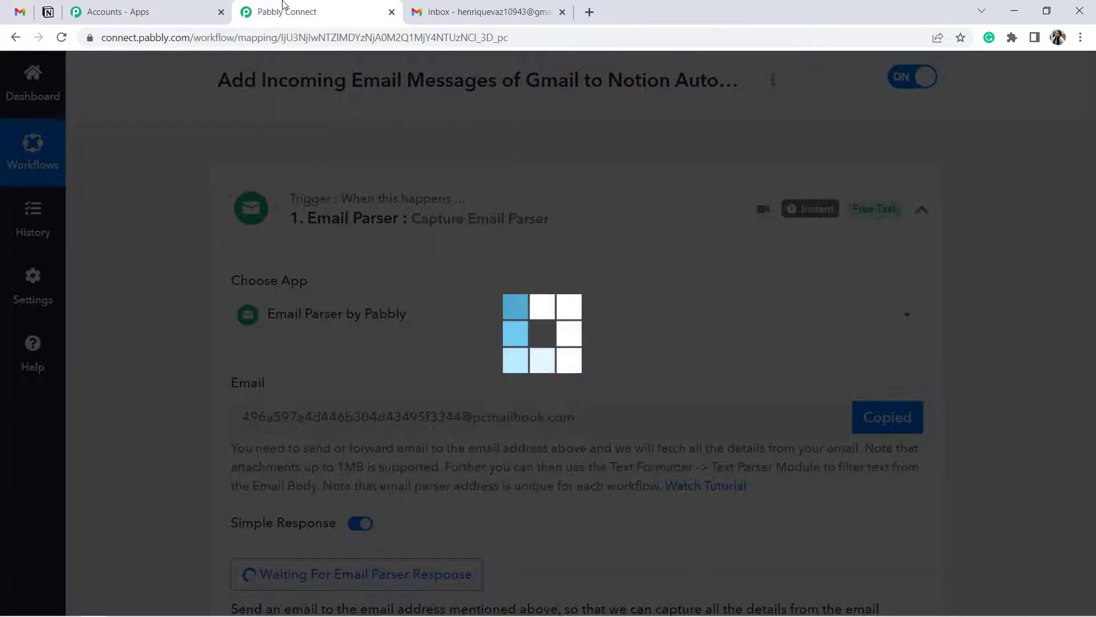
pyautogui.moveTo(1091, 164); pyautogui.dragTo(1092, 266)
pyautogui.scroll(-4, 1009, 195)
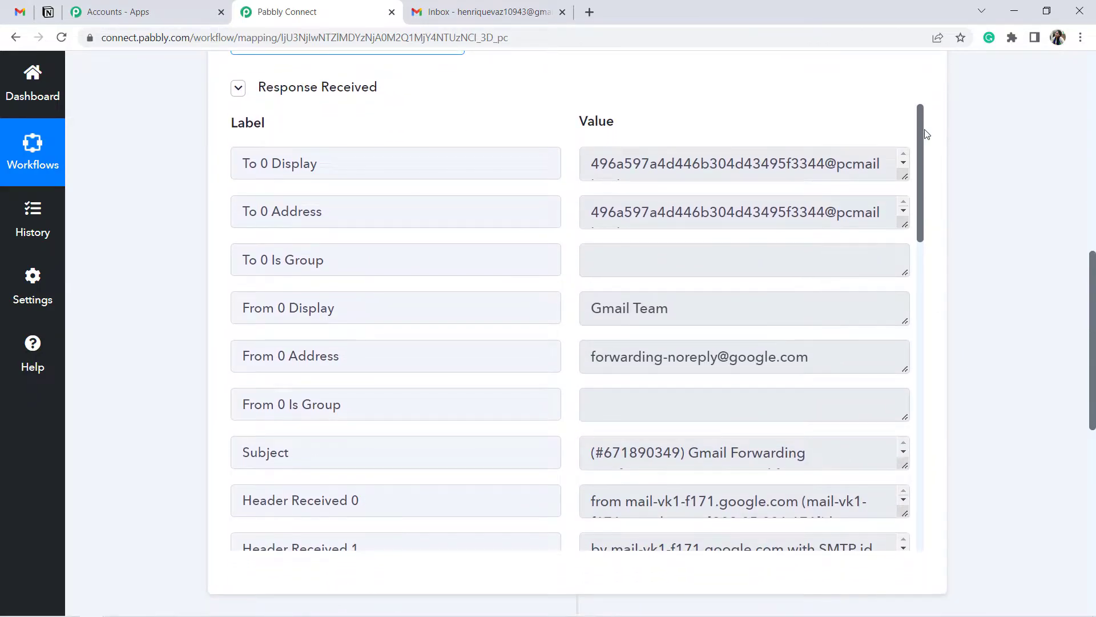
pyautogui.moveTo(921, 134); pyautogui.dragTo(423, 444)
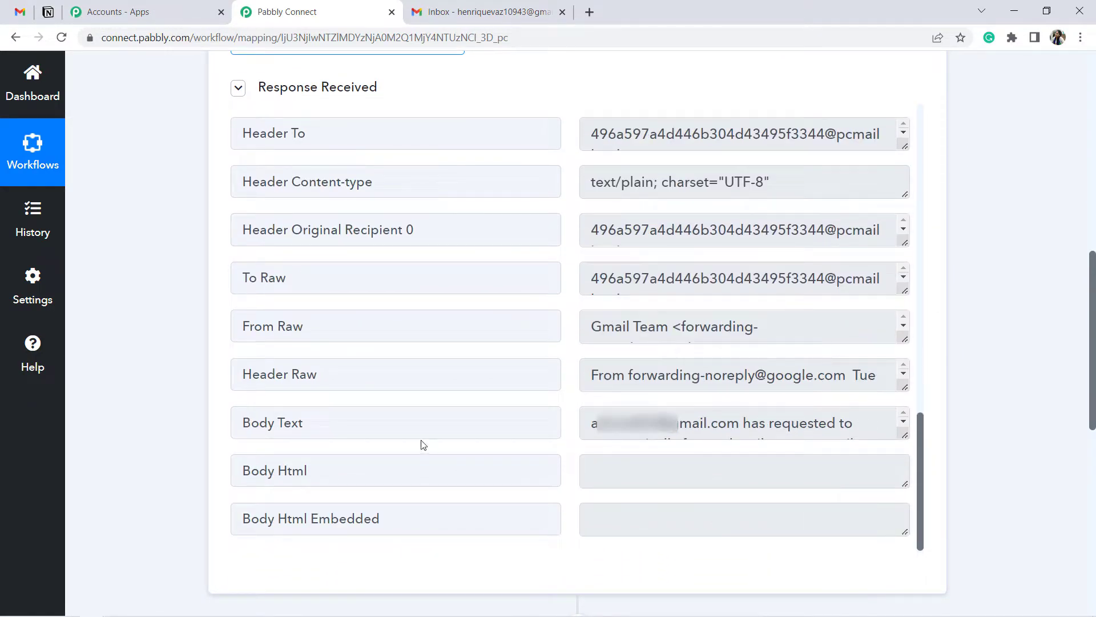
pyautogui.tripleClick(325, 427)
pyautogui.moveTo(903, 437); pyautogui.dragTo(903, 544)
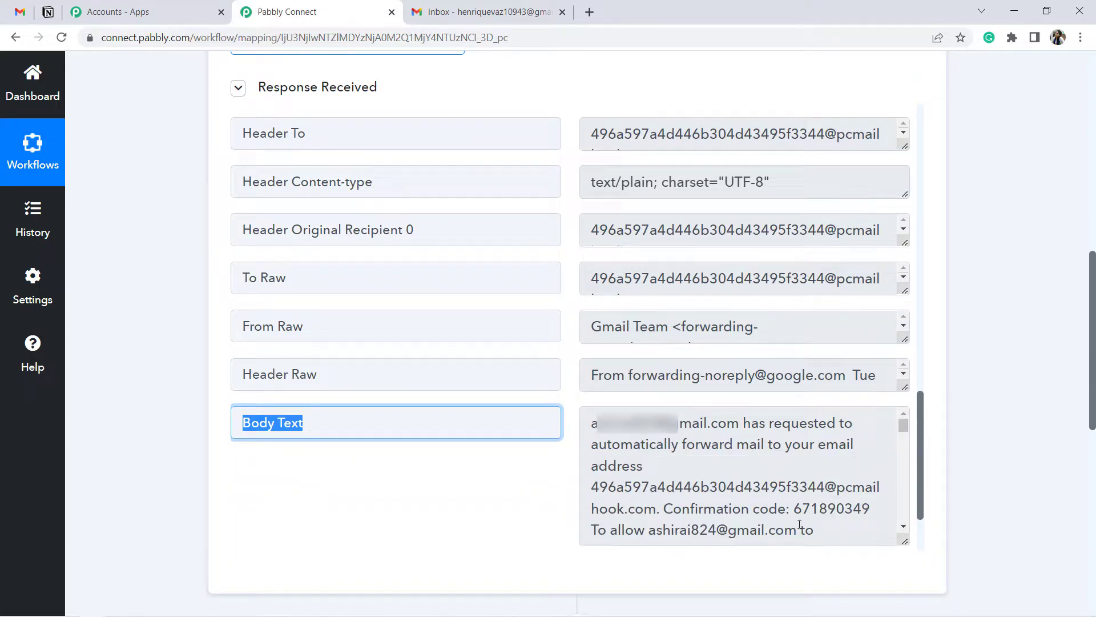
# Step: Copy the confirmation code from the Body Text value and verify the forwarding address with it in Gmail's forwarding settings
pyautogui.moveTo(794, 510); pyautogui.dragTo(872, 510)
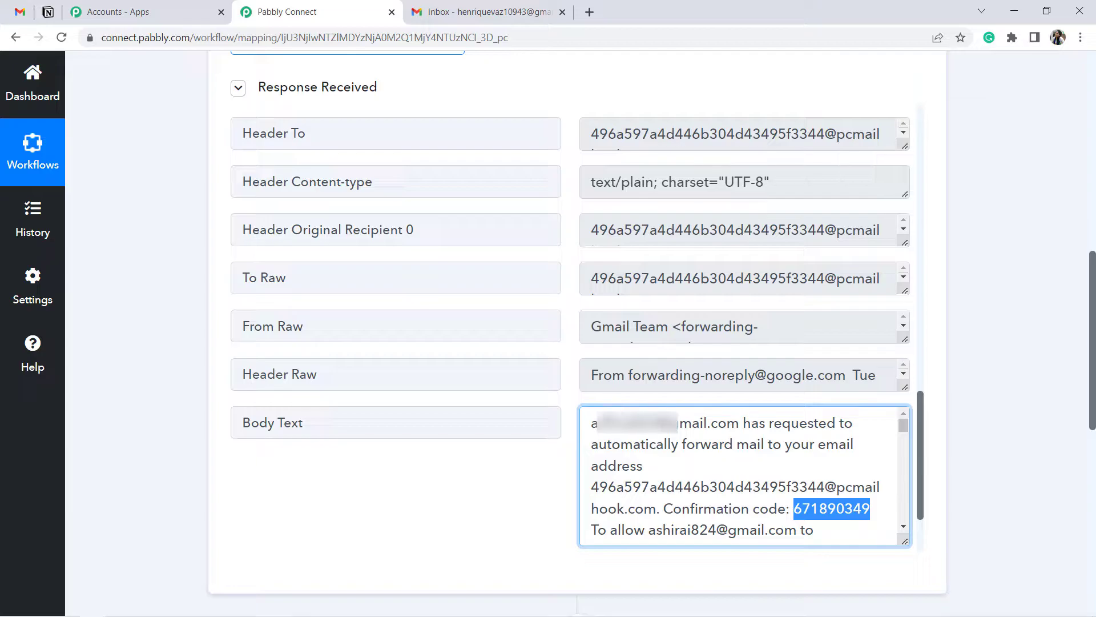
pyautogui.click(19, 11)
pyautogui.click(718, 385)
pyautogui.click(707, 310)
pyautogui.hotkey('ctrl', 'v')
pyautogui.click(834, 313)
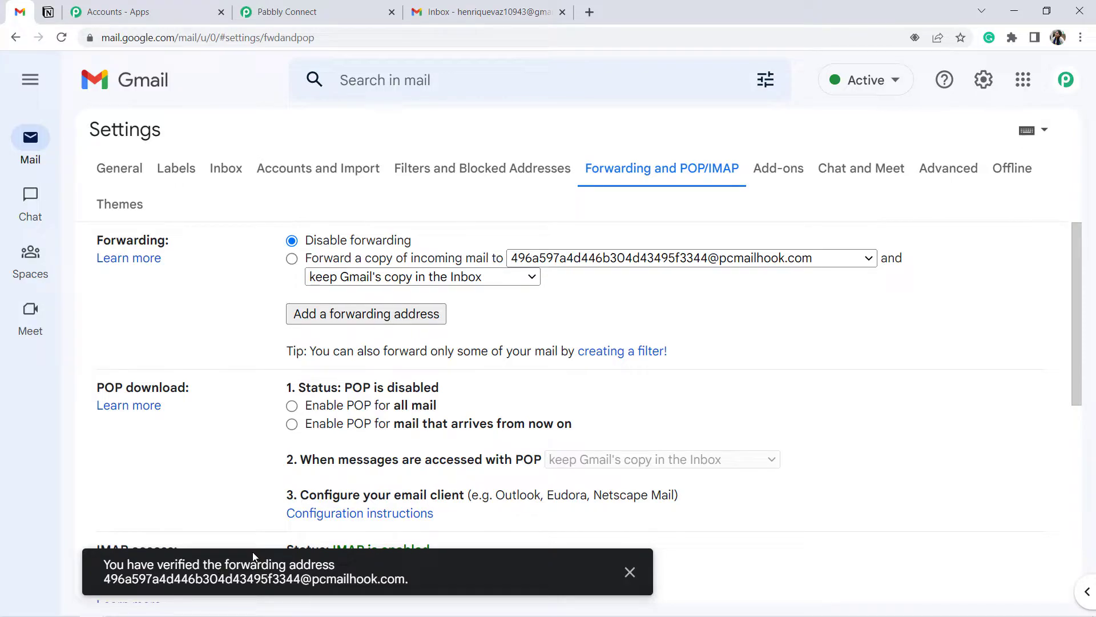
# Step: Enable forwarding a copy of incoming mail to the parser address, keep Gmail's copy in the Inbox, and save the changes
pyautogui.click(292, 259)
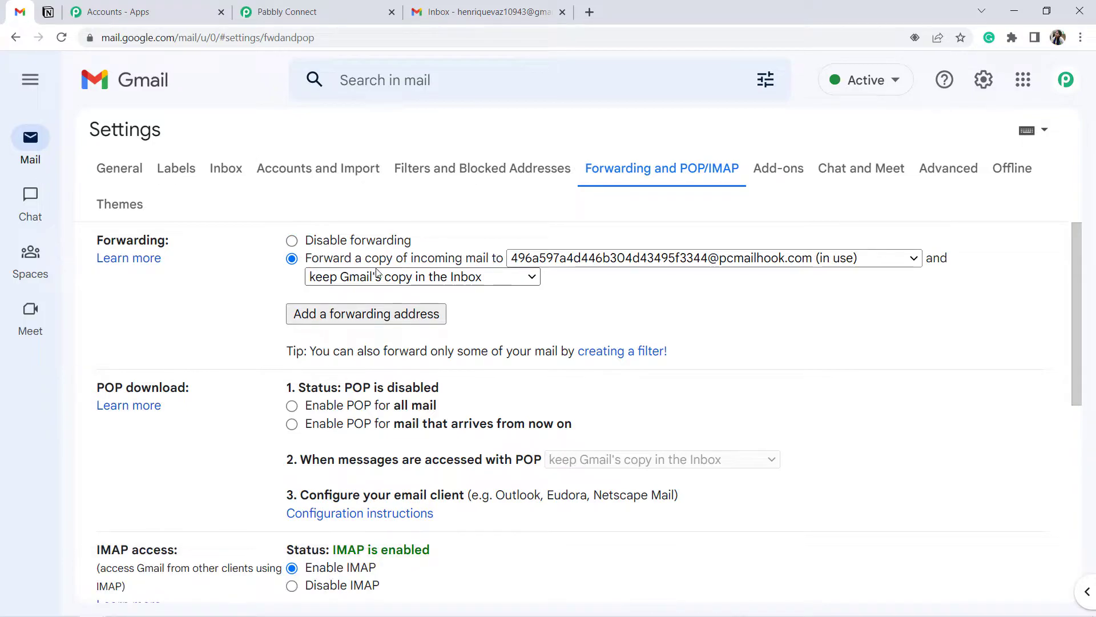
pyautogui.scroll(-7, 1073, 273)
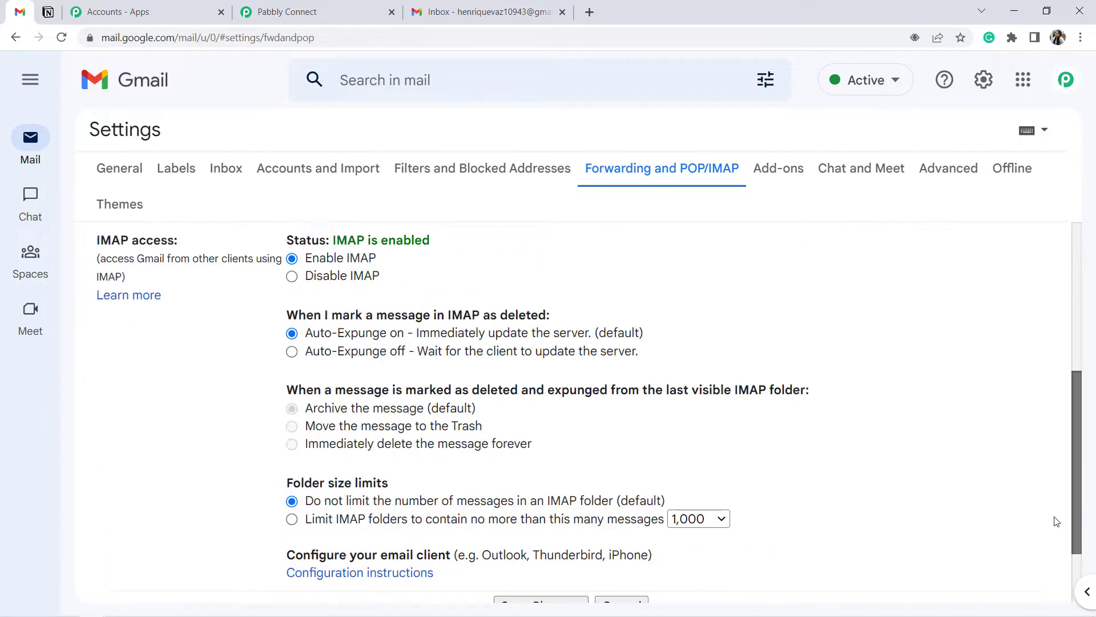
pyautogui.click(513, 507)
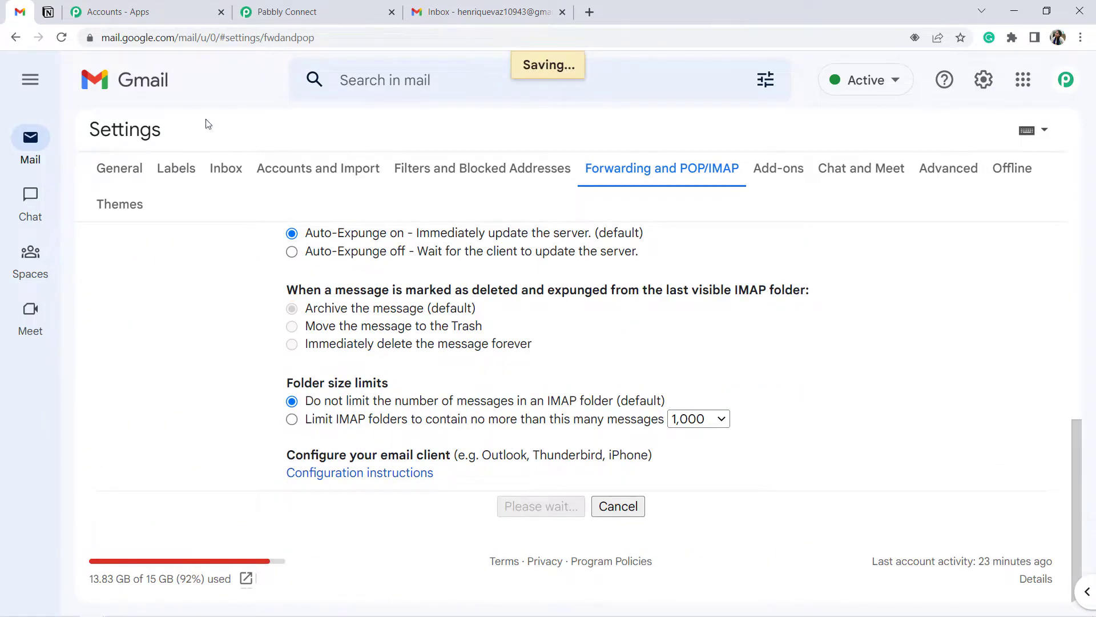
pyautogui.moveTo(152, 61); pyautogui.dragTo(574, 64)
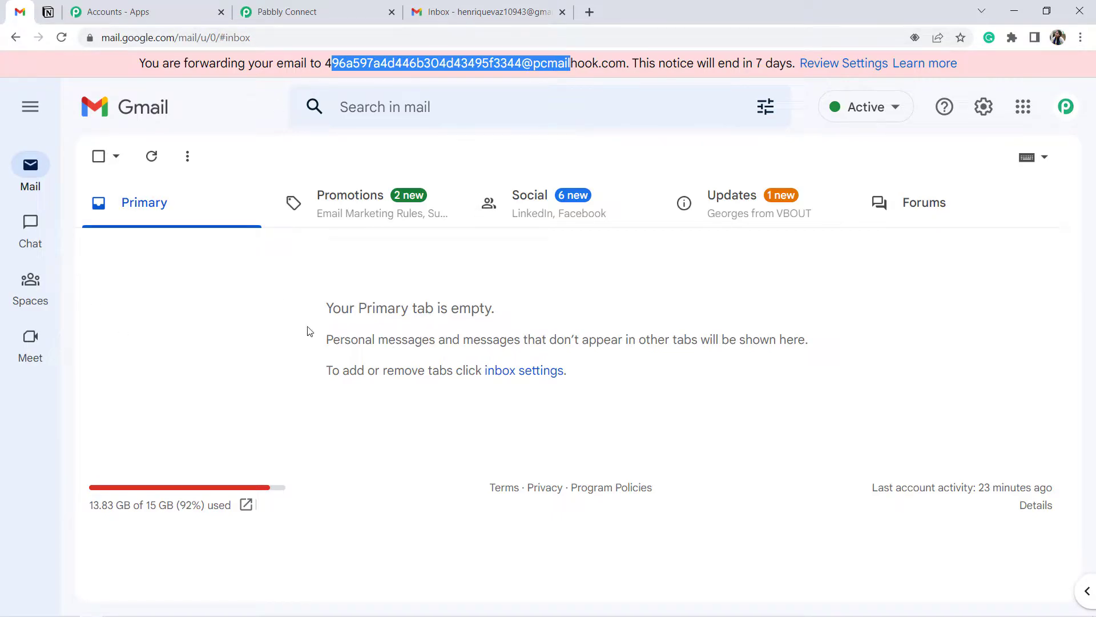
# Step: Return to the Pabbly Connect workflow and recapture the Email Parser response so it waits for a new email
pyautogui.click(297, 11)
pyautogui.moveTo(1093, 288); pyautogui.dragTo(1085, 197)
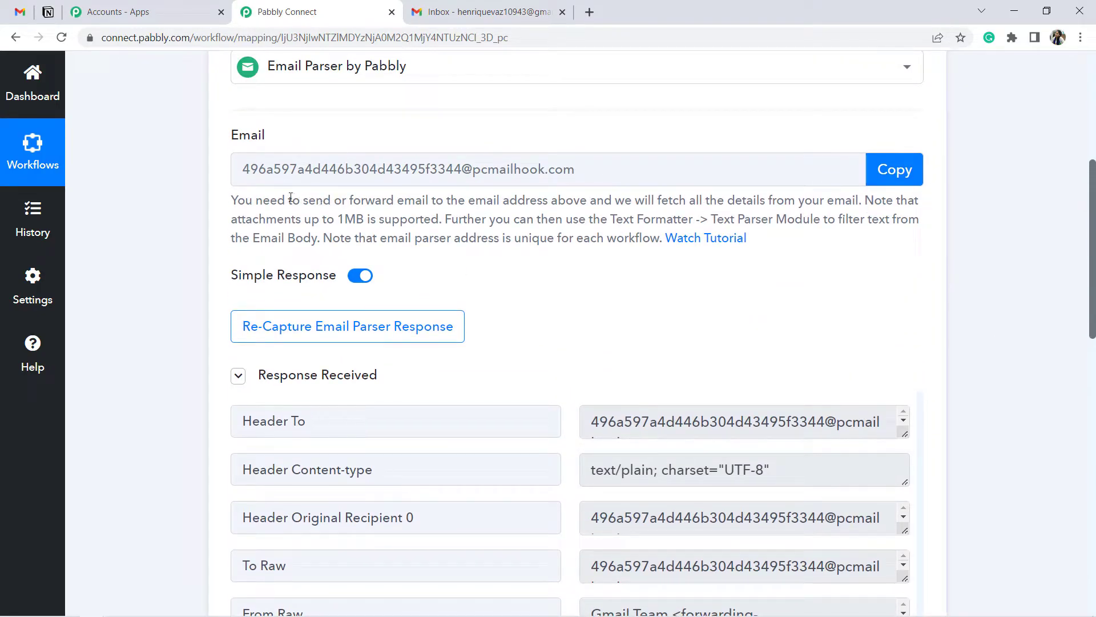
pyautogui.moveTo(251, 206); pyautogui.dragTo(837, 199)
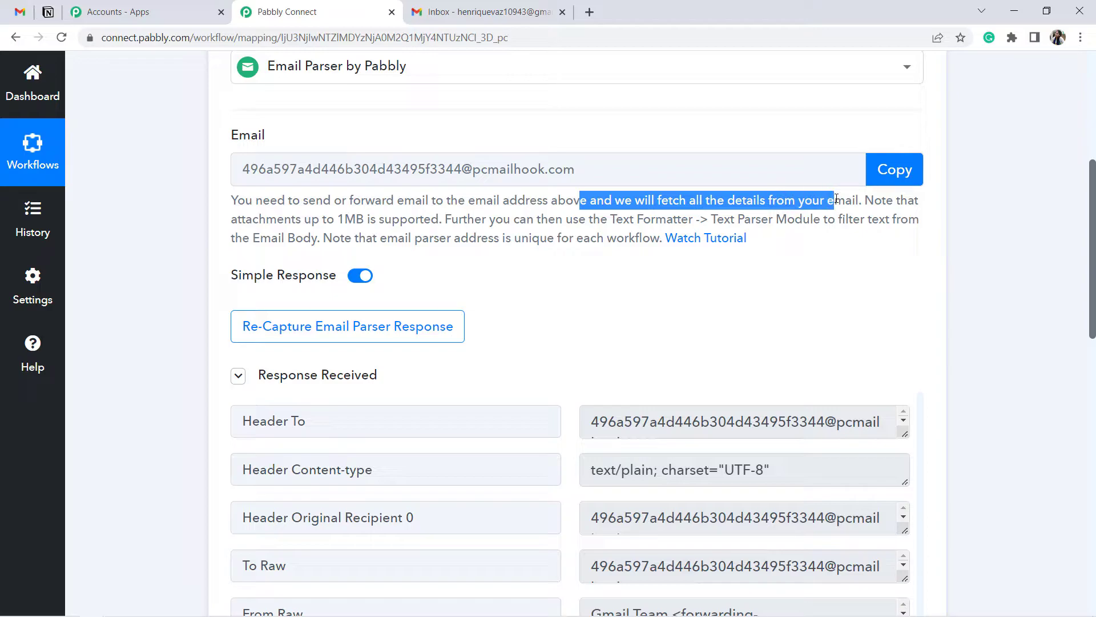
pyautogui.click(792, 203)
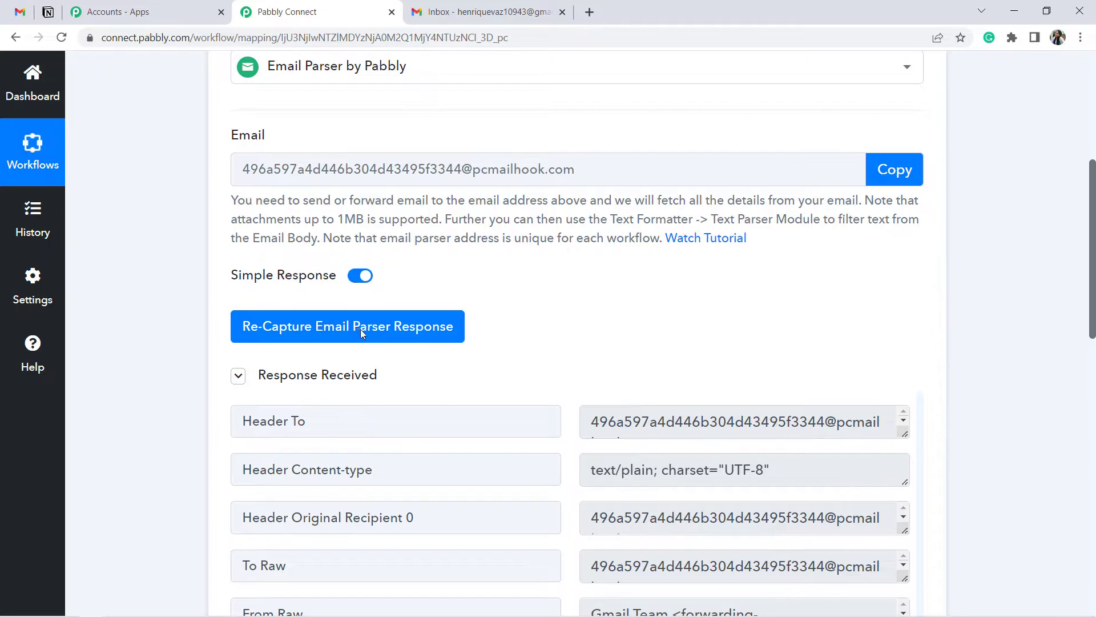
pyautogui.click(380, 337)
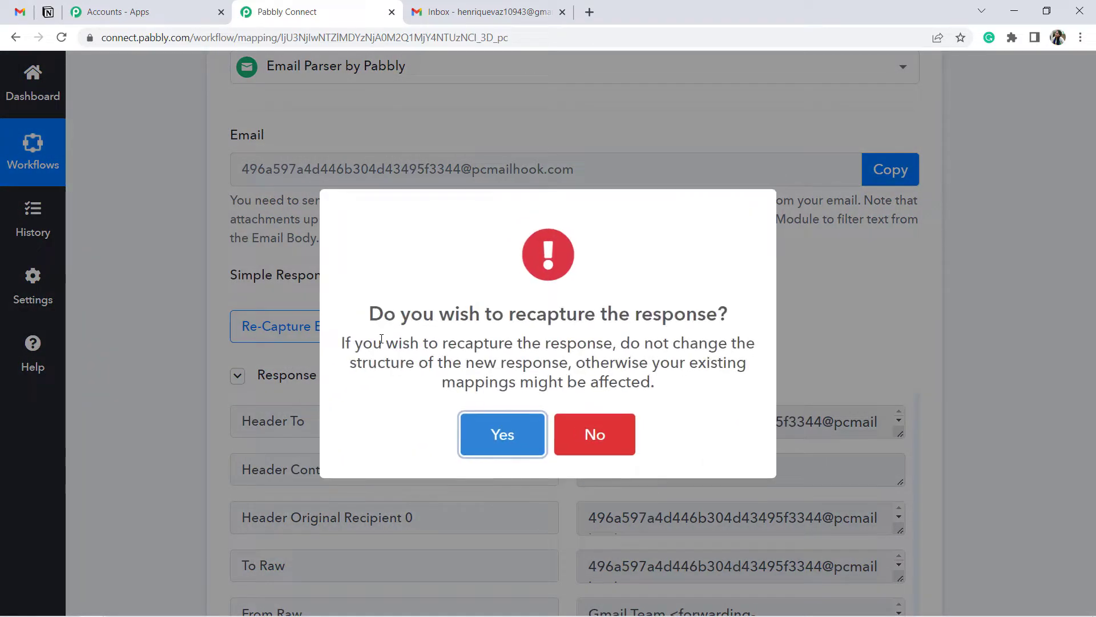
pyautogui.click(504, 440)
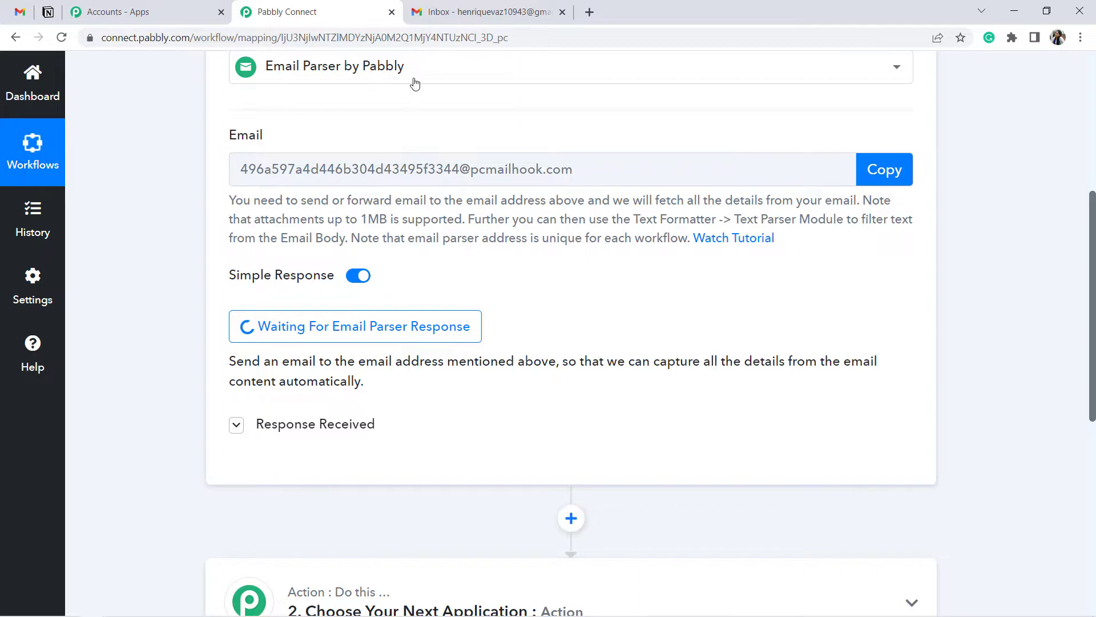
# Step: Review the drafted water filter email, the receiving Gmail inbox and the All Incoming Emails from Gmail database in Notion
pyautogui.click(465, 12)
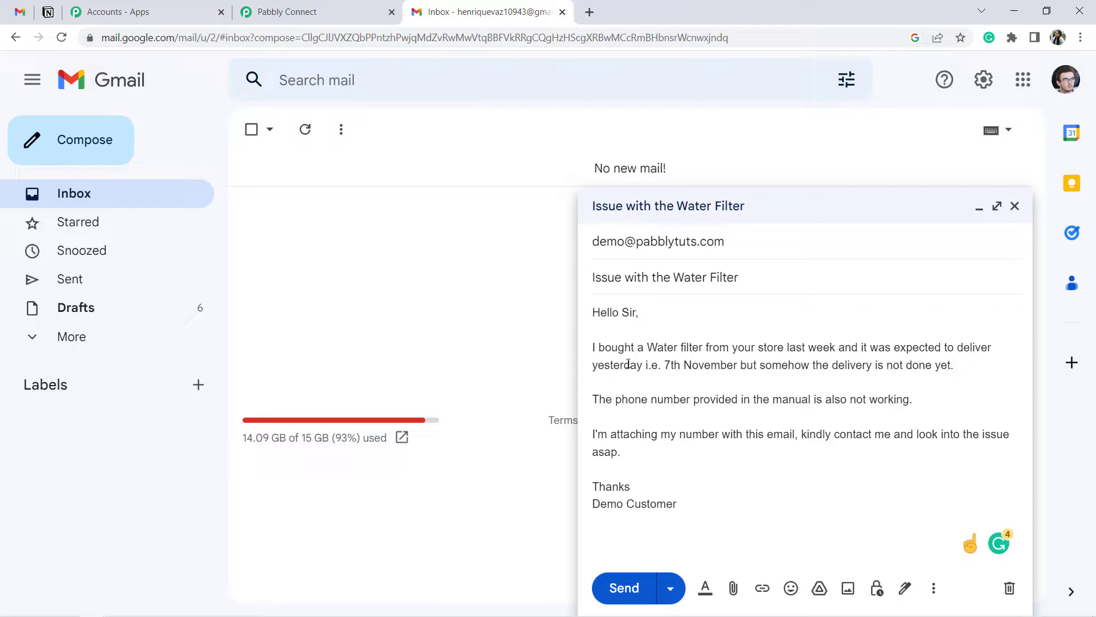
pyautogui.click(22, 11)
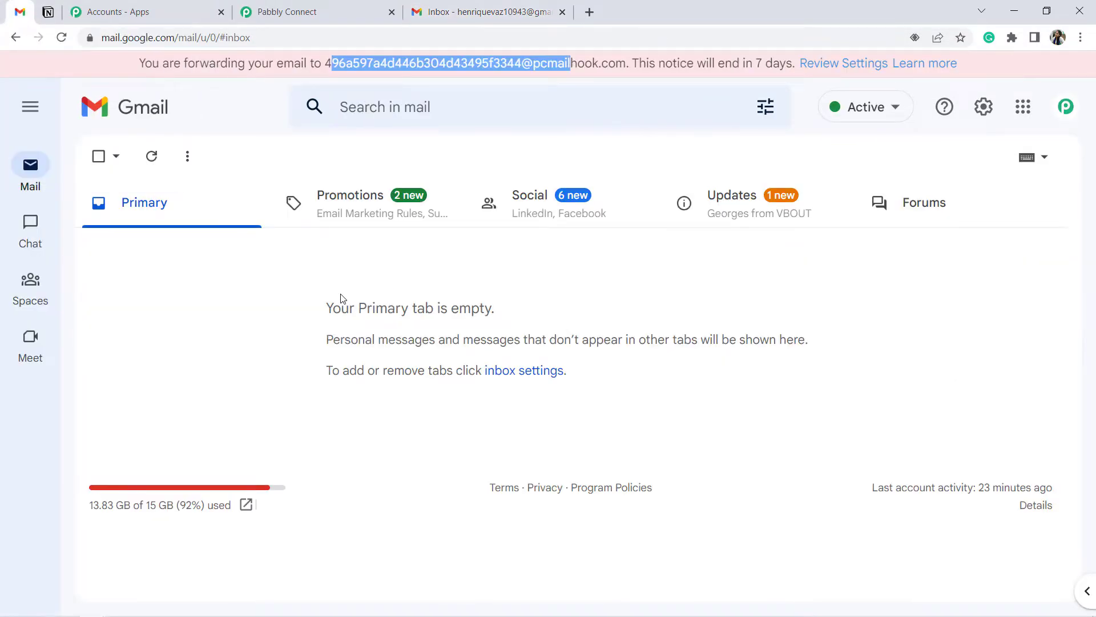
pyautogui.click(48, 12)
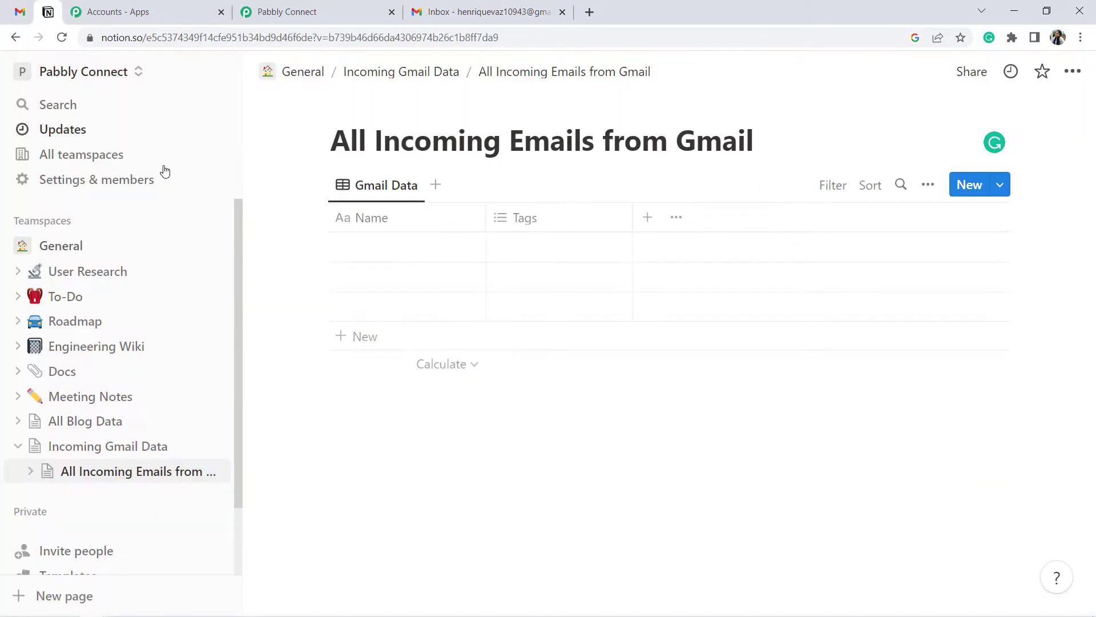
pyautogui.click(486, 11)
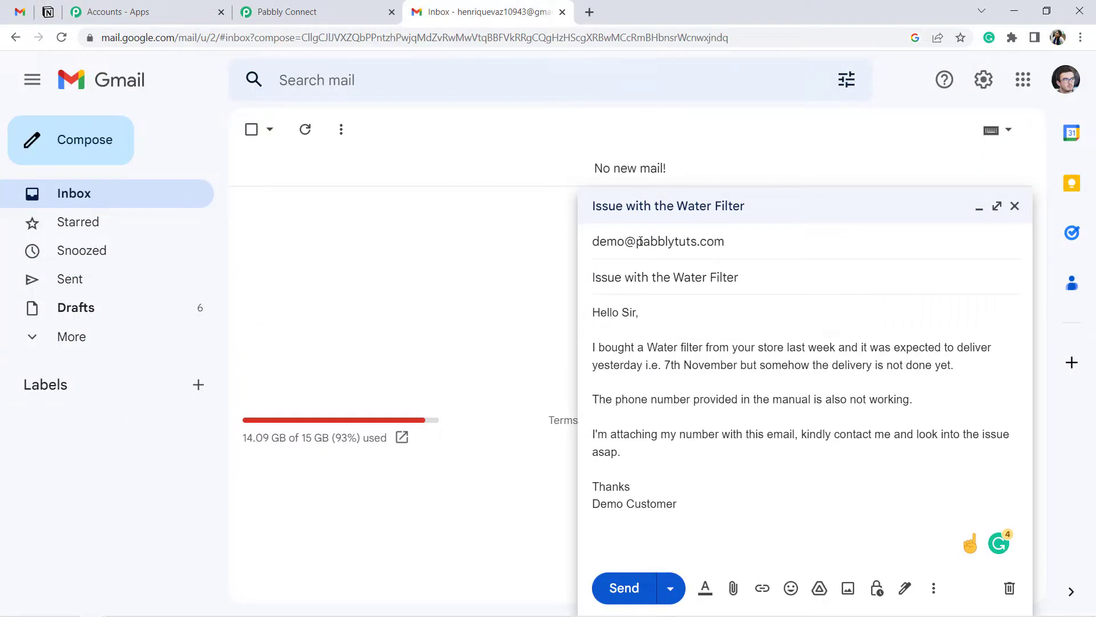
pyautogui.moveTo(698, 243)
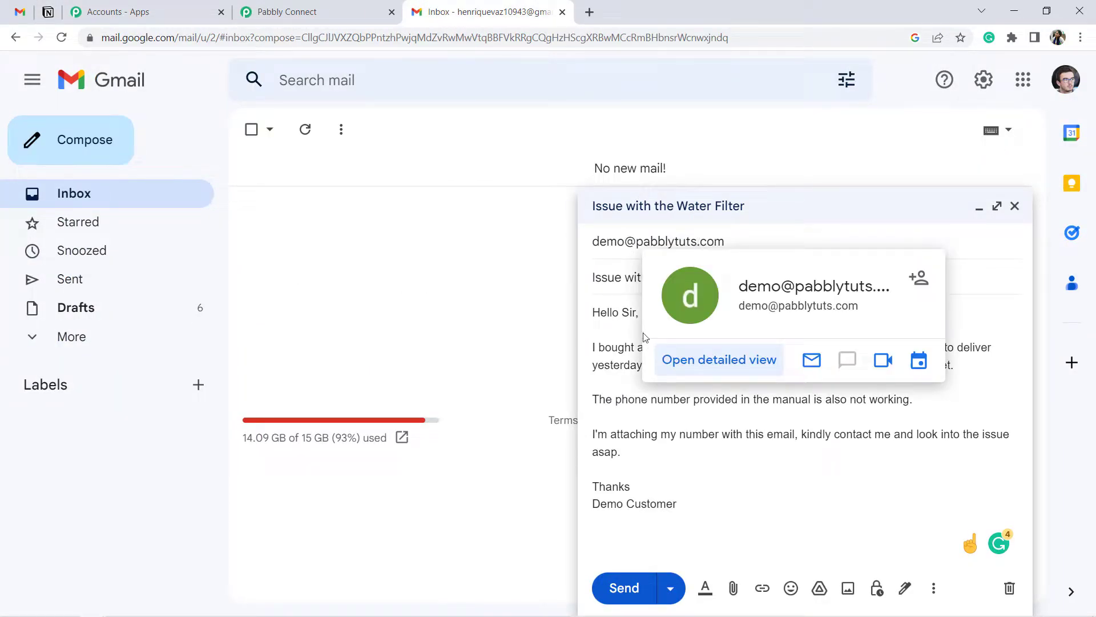
pyautogui.click(622, 418)
pyautogui.moveTo(681, 485); pyautogui.dragTo(609, 330)
pyautogui.click(608, 330)
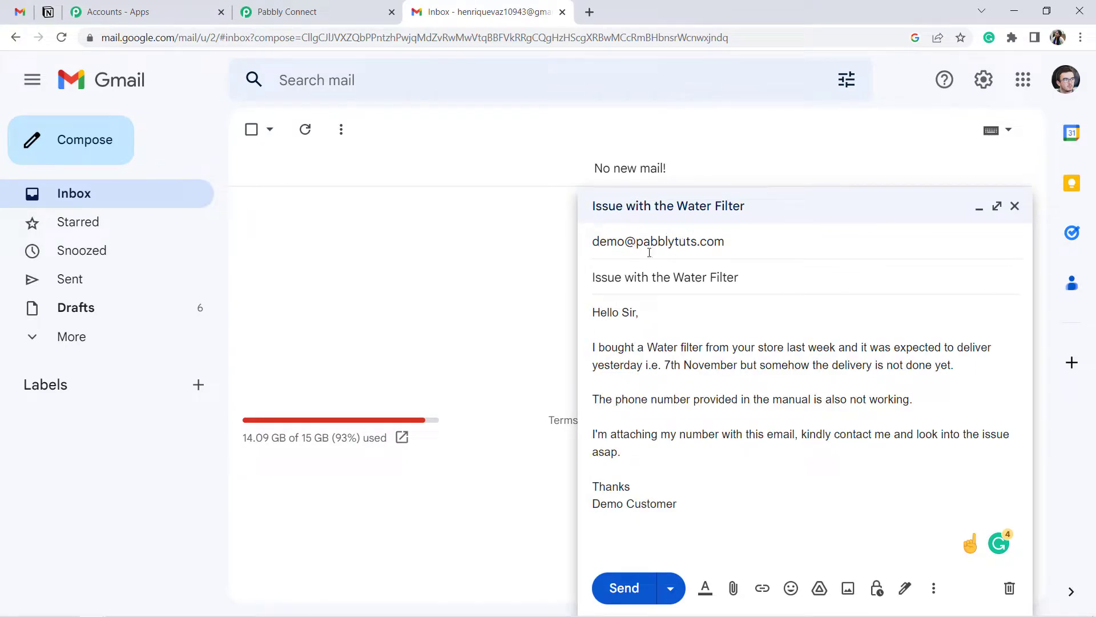
pyautogui.click(20, 12)
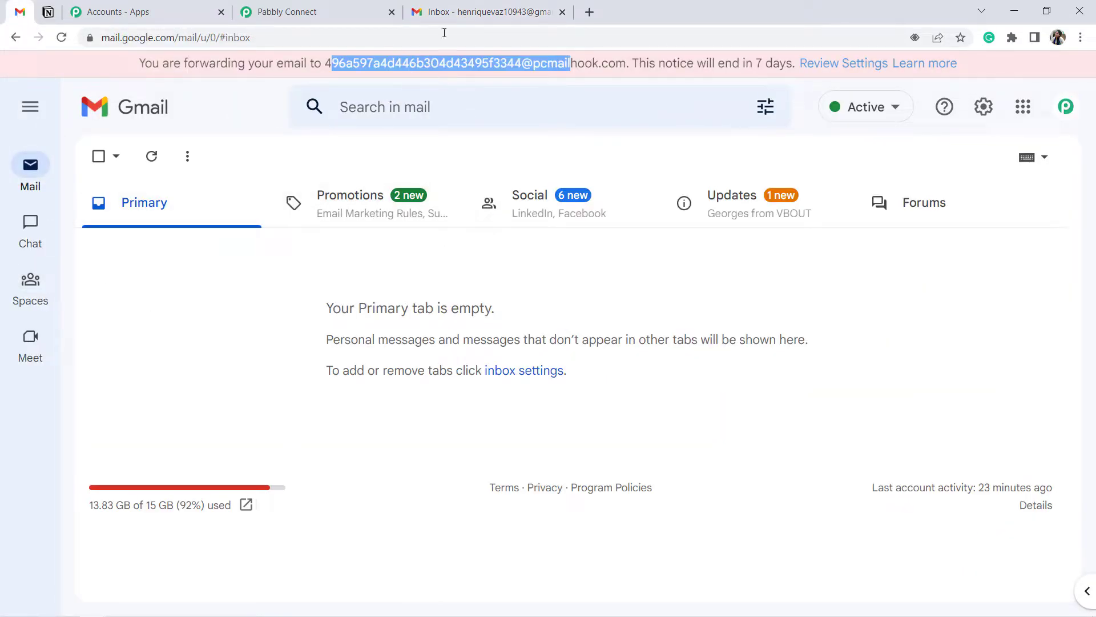
pyautogui.click(451, 12)
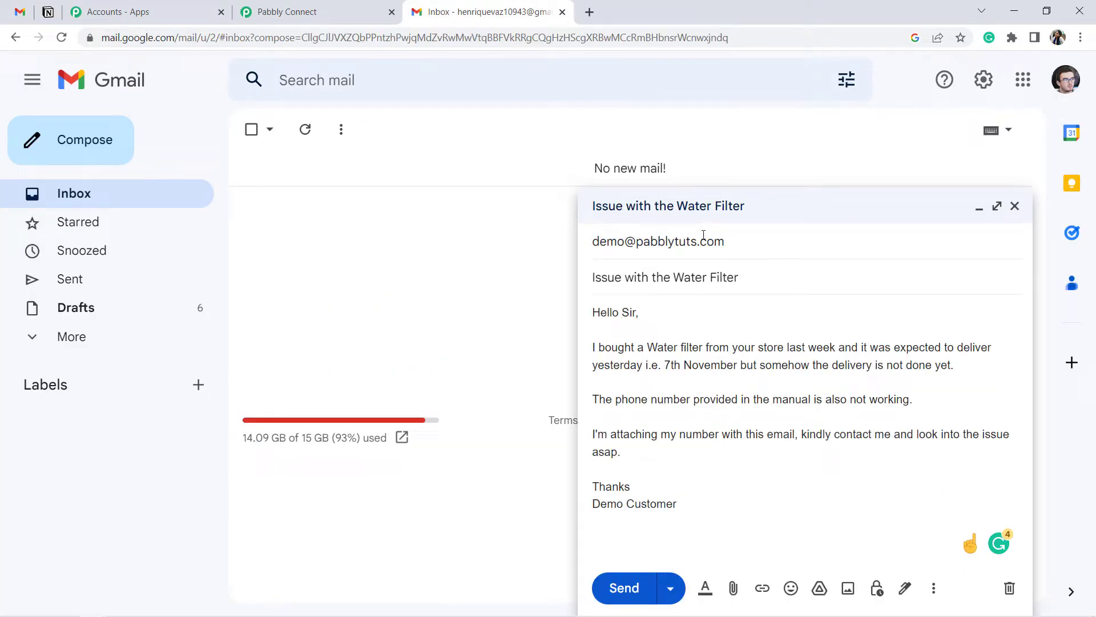
# Step: Check the subject and body of the "Issue with the Water Filter" draft and send it without an attachment
pyautogui.click(701, 417)
pyautogui.moveTo(612, 278); pyautogui.dragTo(735, 277)
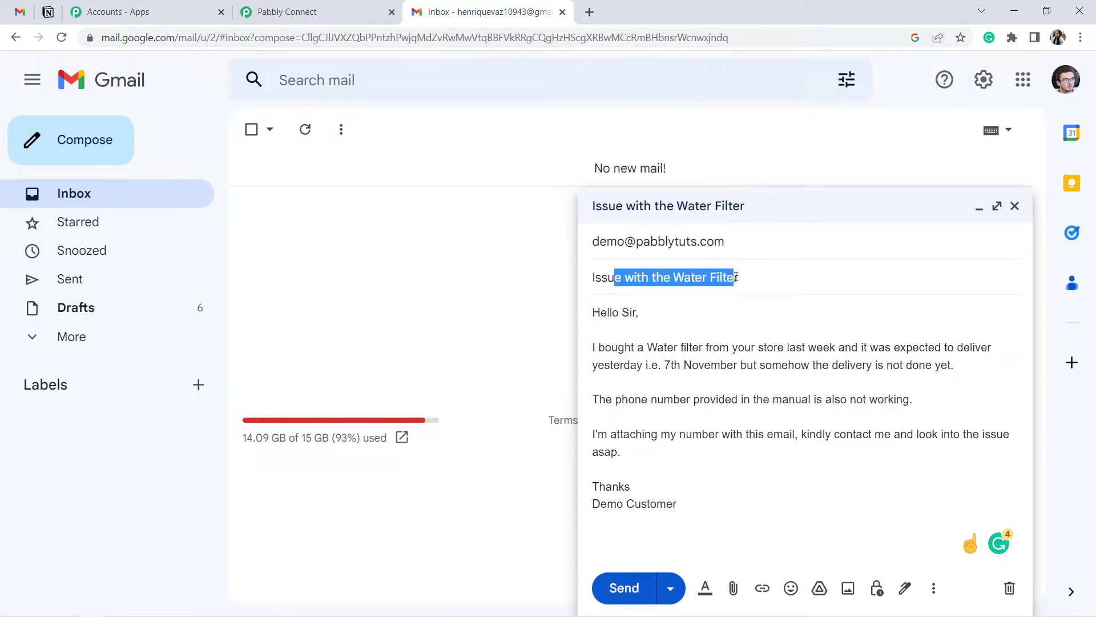
pyautogui.moveTo(611, 313); pyautogui.dragTo(638, 313)
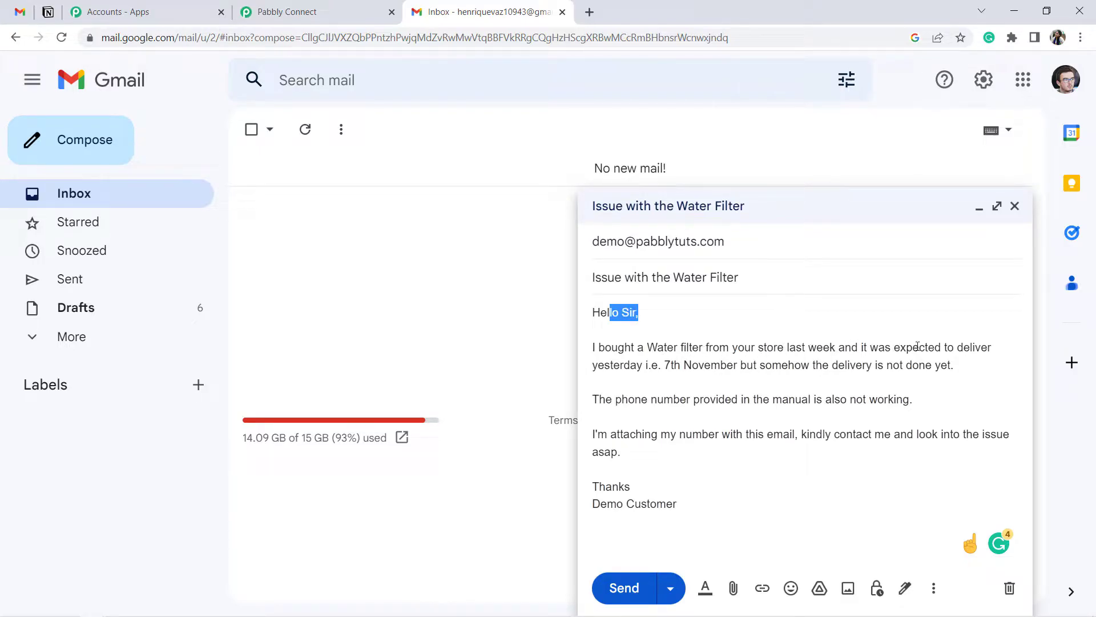
pyautogui.moveTo(604, 362); pyautogui.dragTo(772, 364)
pyautogui.click(673, 364)
pyautogui.click(772, 364)
pyautogui.click(622, 587)
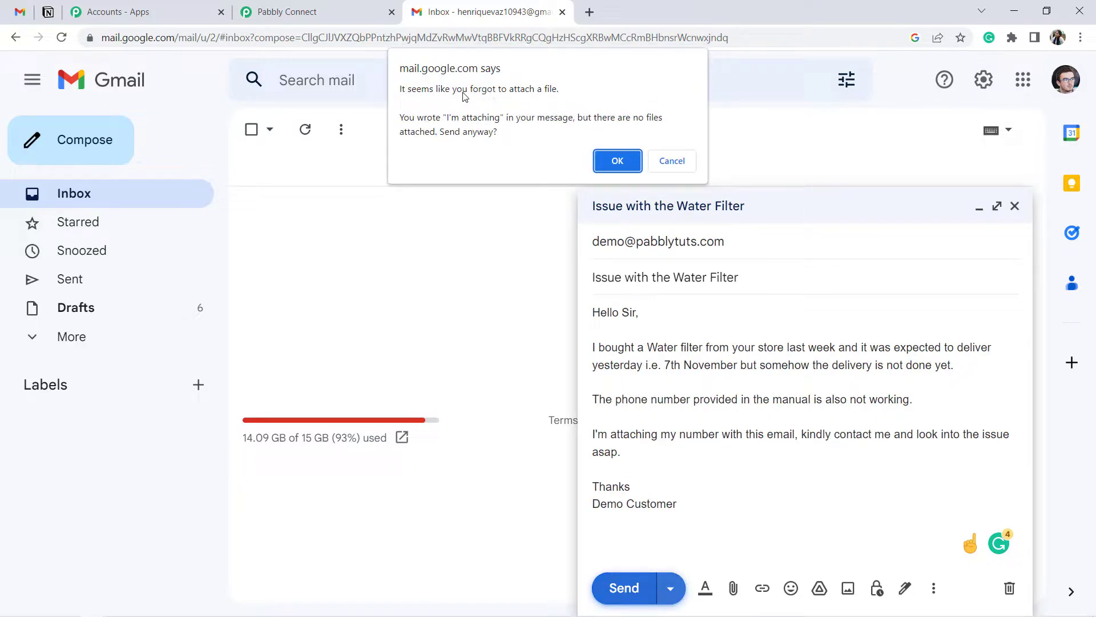
pyautogui.click(616, 161)
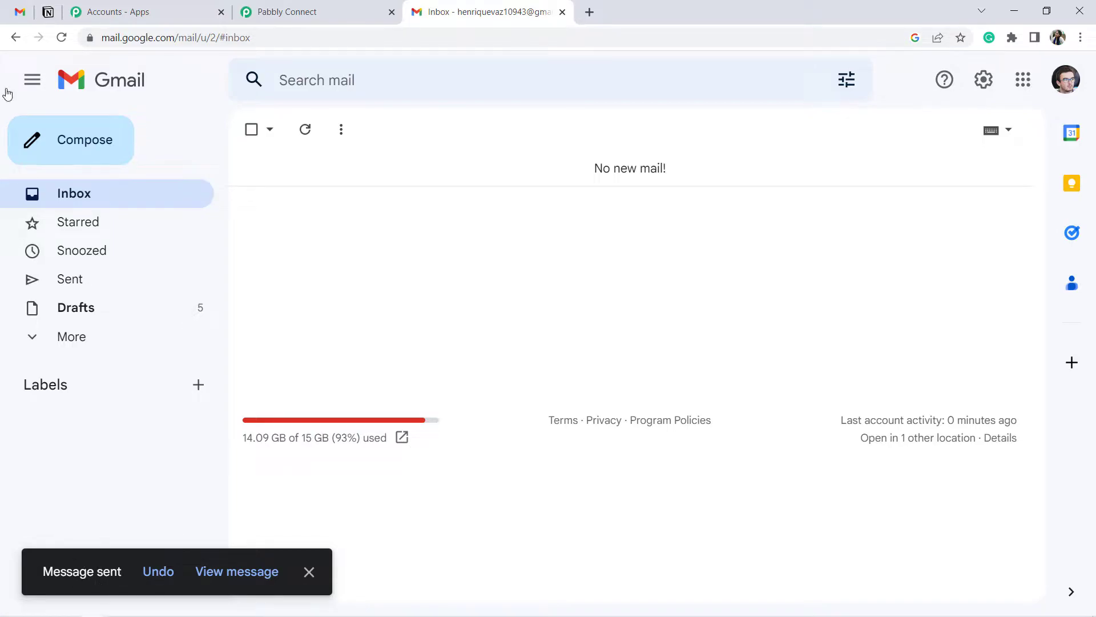
# Step: Refresh the receiving Gmail inbox and open the "Issue with the Water Filter" email to read its message
pyautogui.click(20, 11)
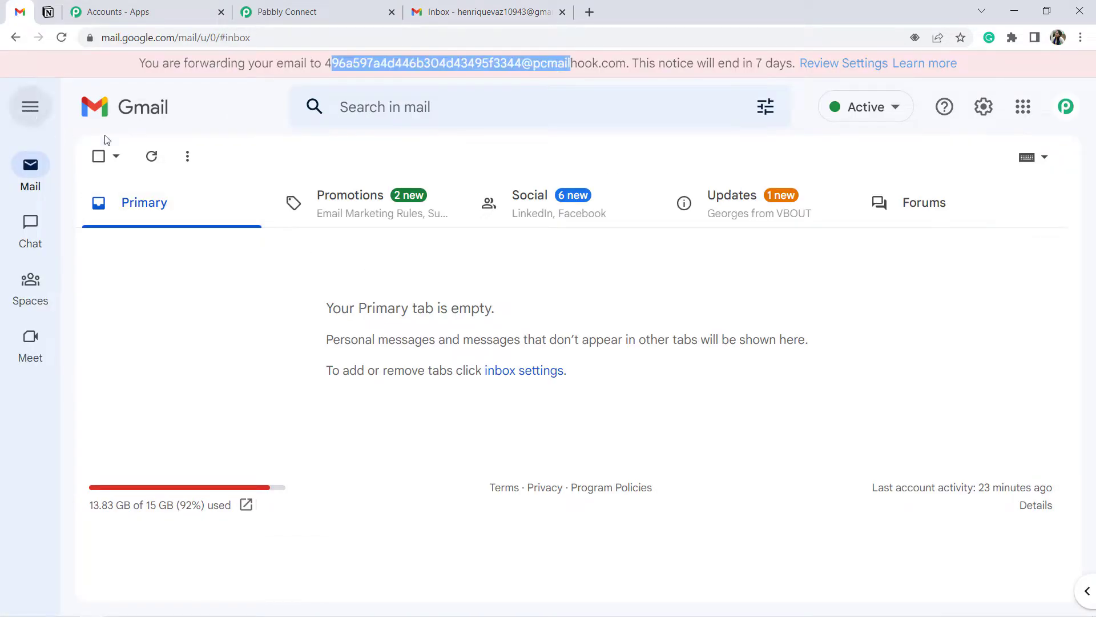
pyautogui.click(157, 164)
pyautogui.click(363, 243)
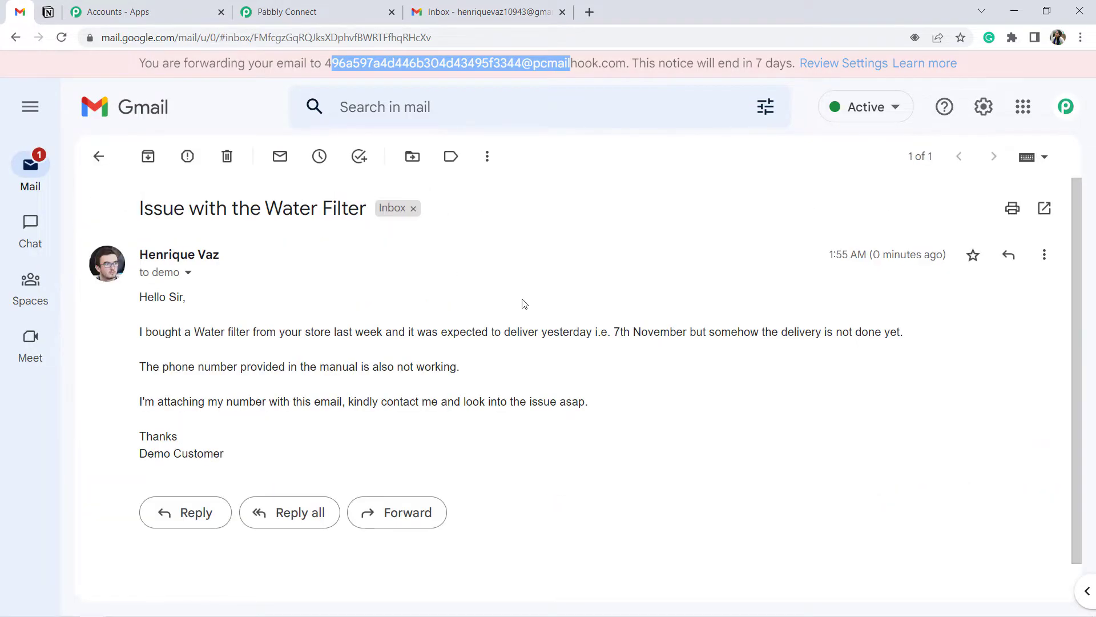
pyautogui.moveTo(147, 297); pyautogui.dragTo(178, 402)
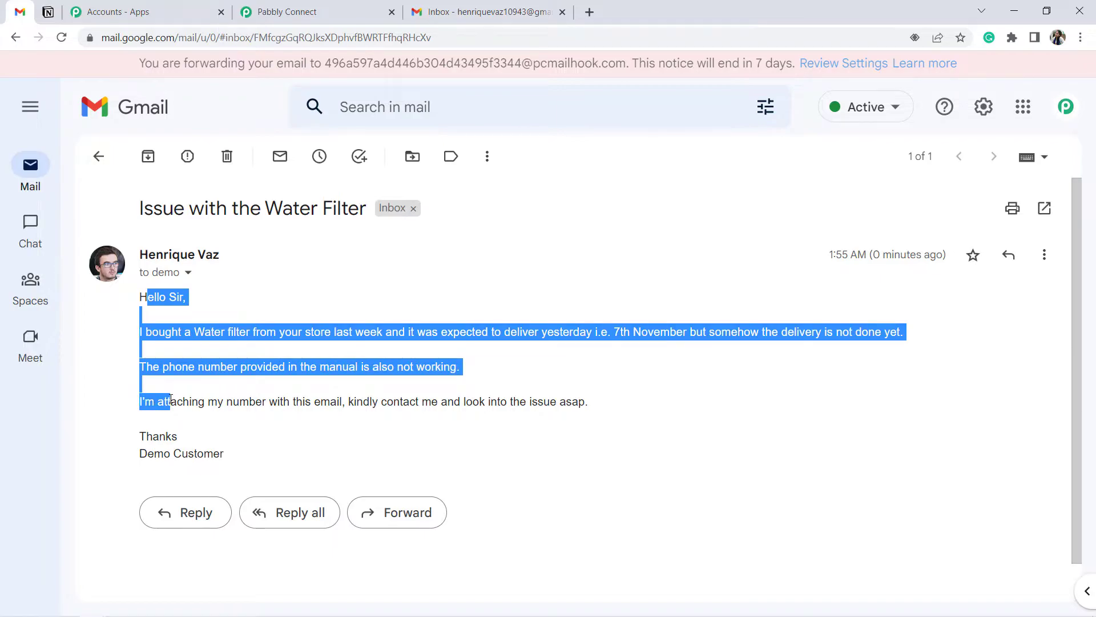
# Step: Return to the Pabbly Connect workflow and enlarge the Body Text value in the newly captured response to read the email's message
pyautogui.click(289, 7)
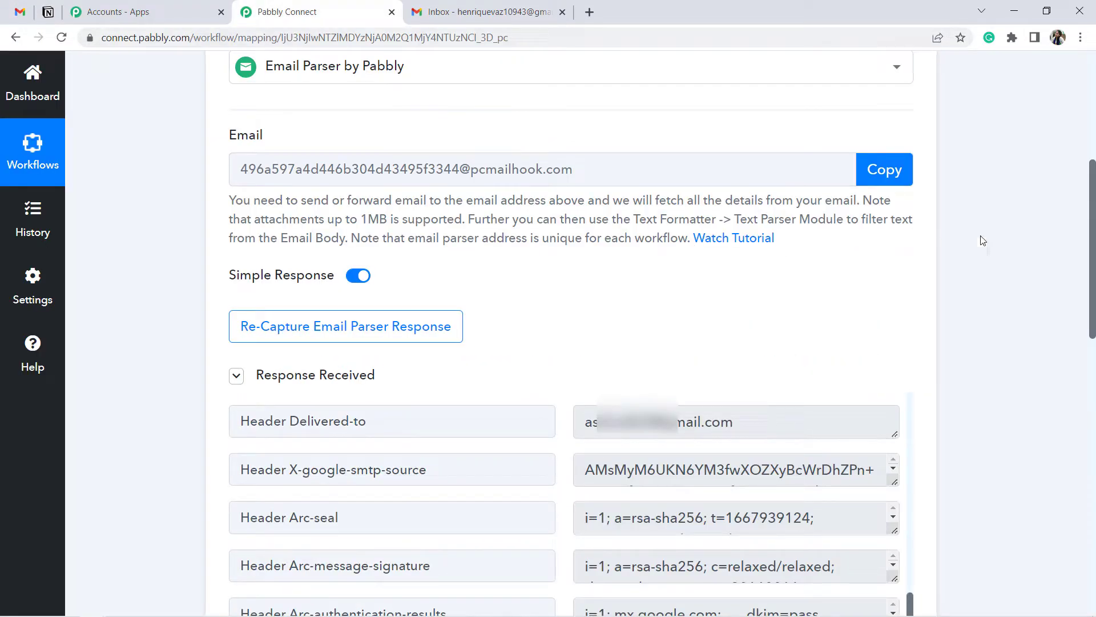
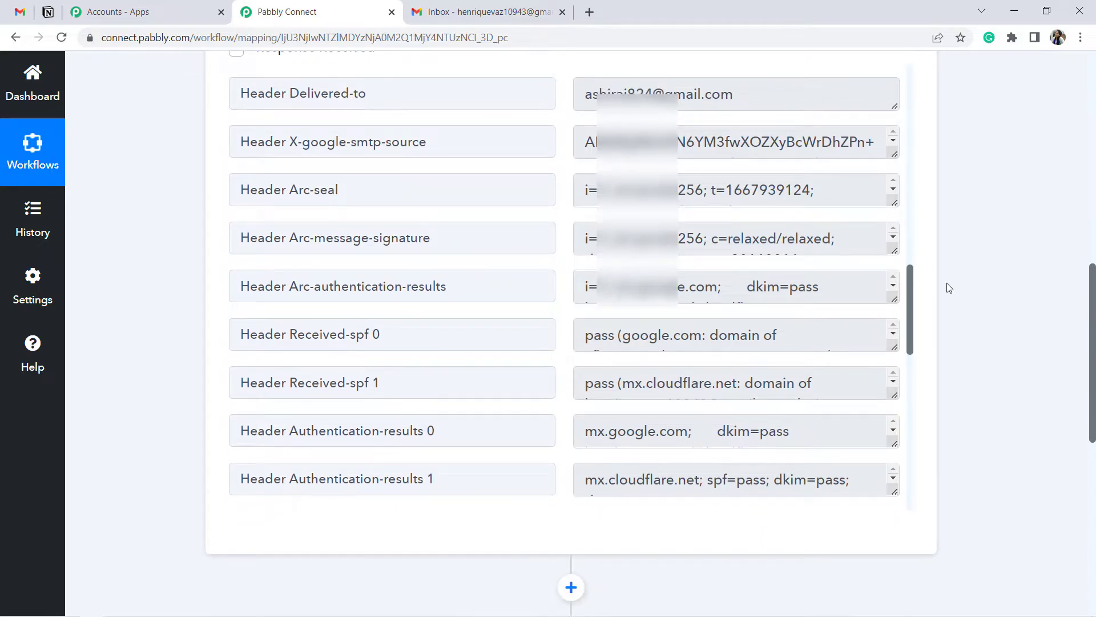
pyautogui.moveTo(908, 307); pyautogui.dragTo(899, 487)
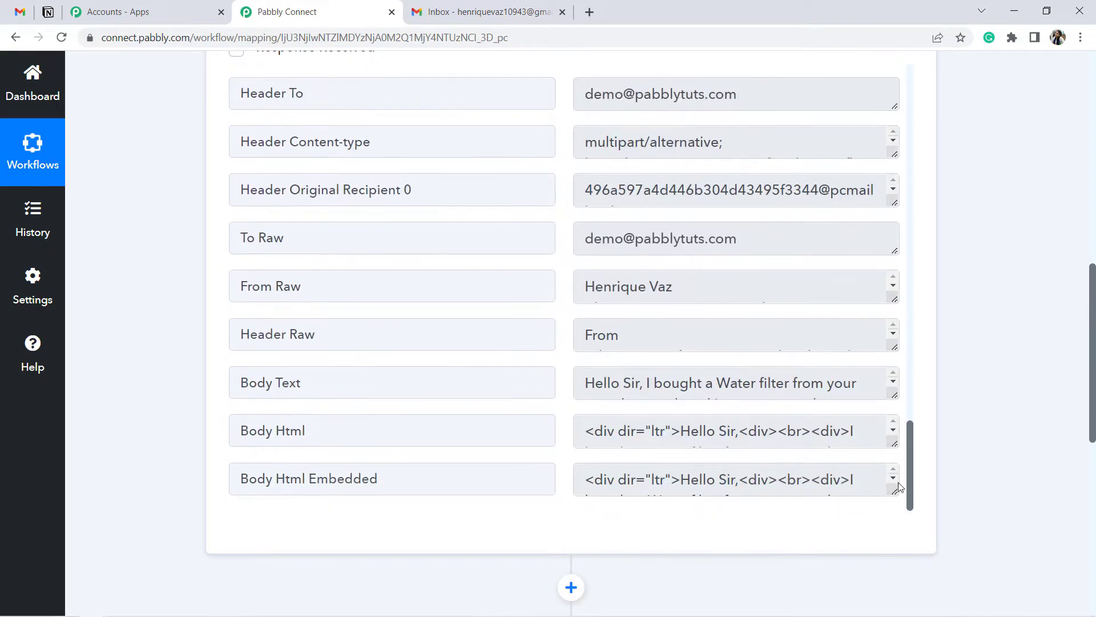
pyautogui.moveTo(277, 376); pyautogui.dragTo(323, 380)
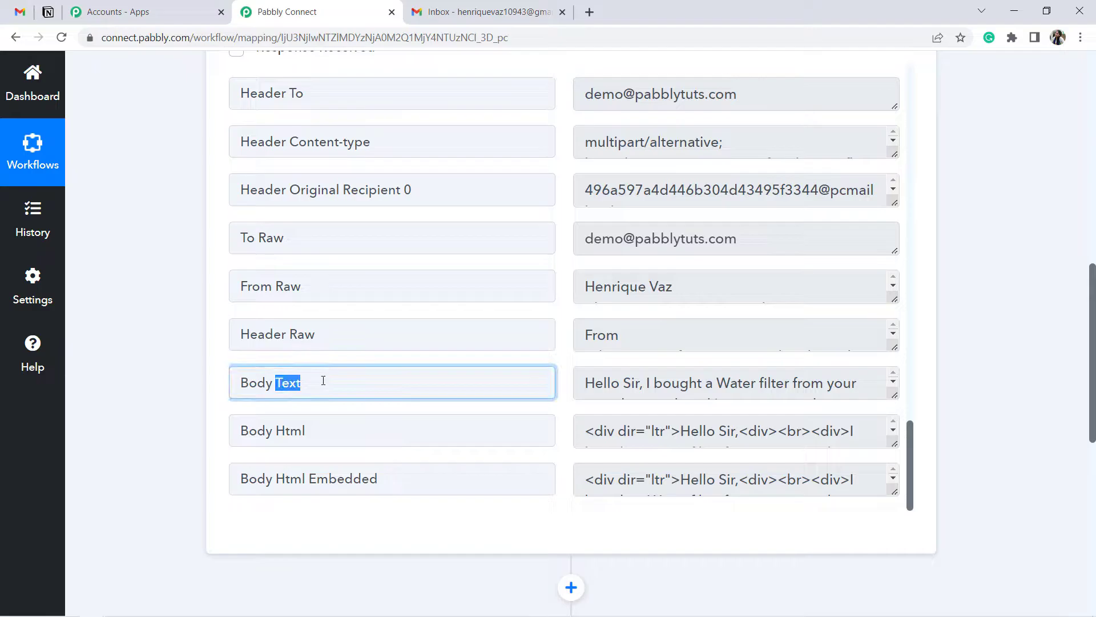
pyautogui.moveTo(897, 397); pyautogui.dragTo(903, 507)
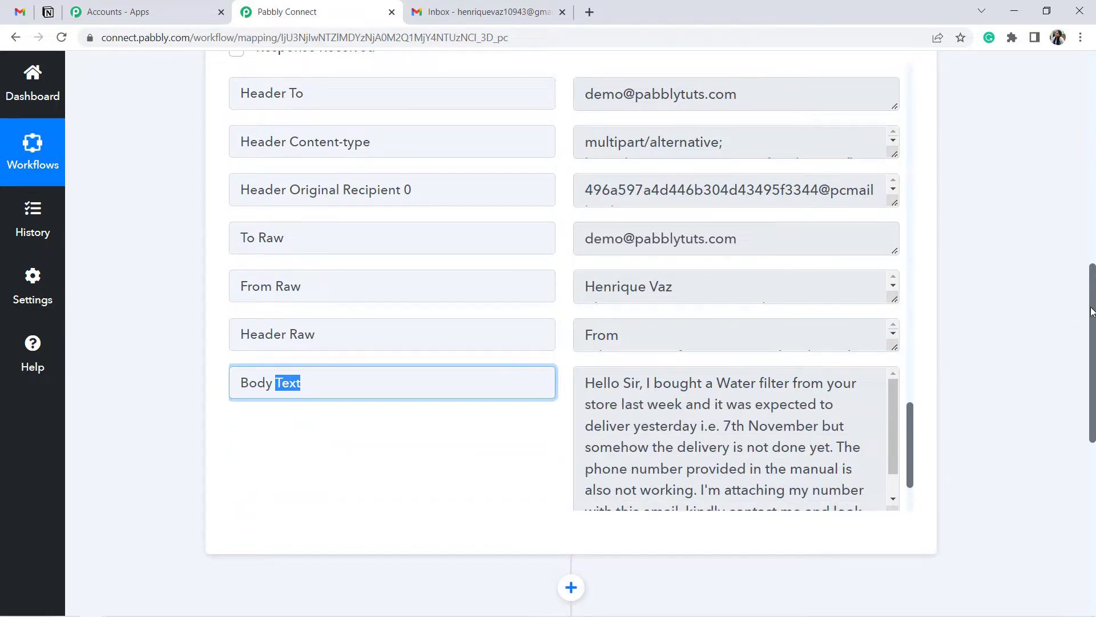
pyautogui.scroll(-4, 1091, 311)
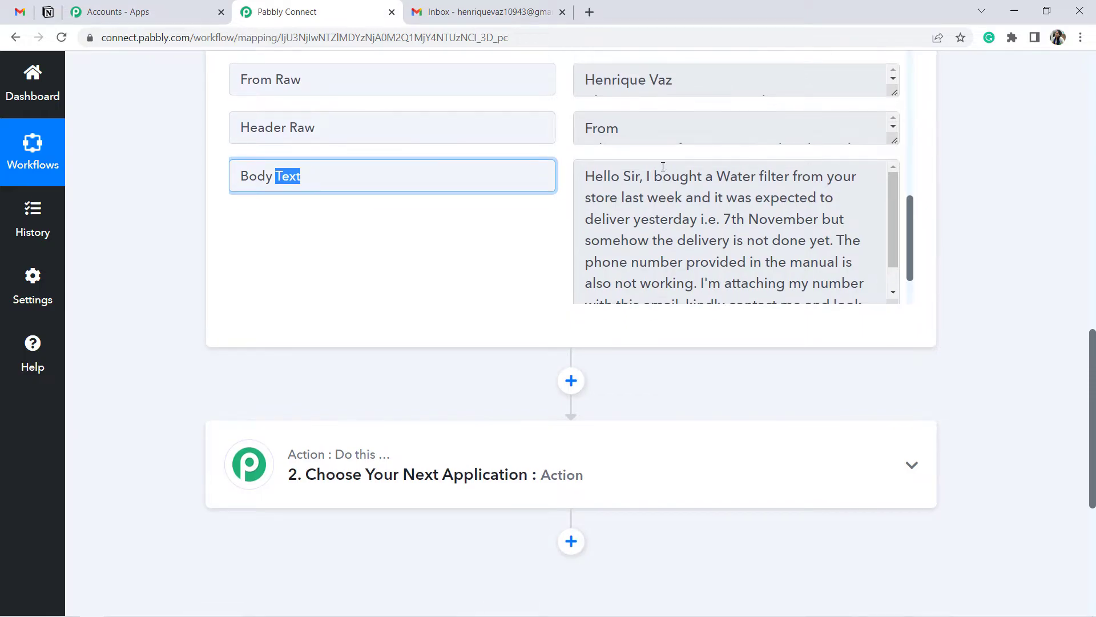
pyautogui.moveTo(670, 181); pyautogui.dragTo(793, 246)
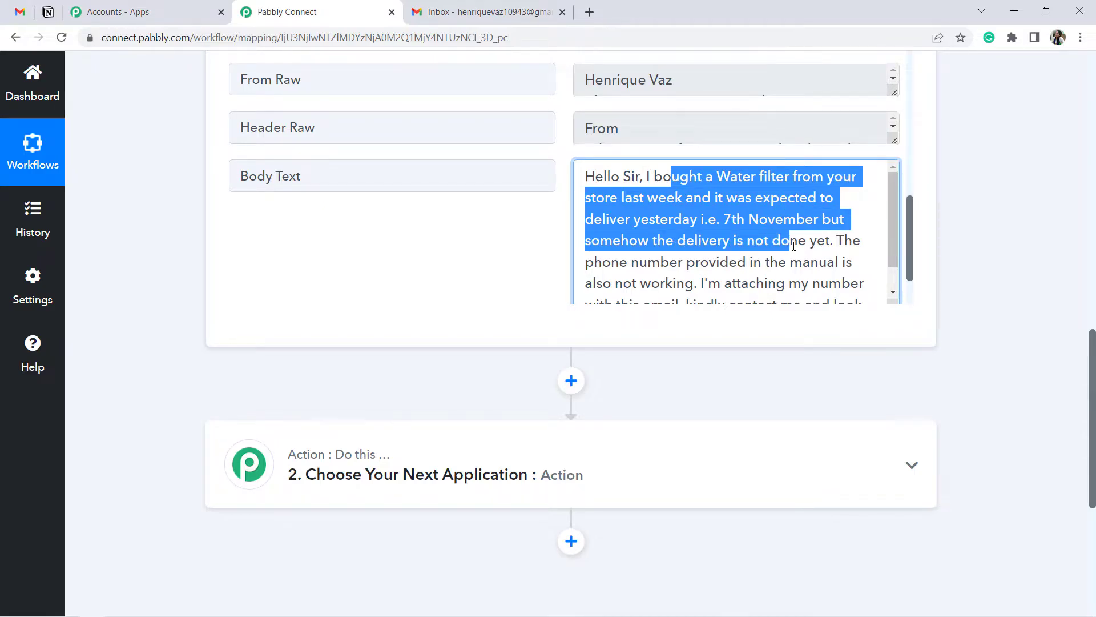
pyautogui.moveTo(299, 178); pyautogui.dragTo(250, 177)
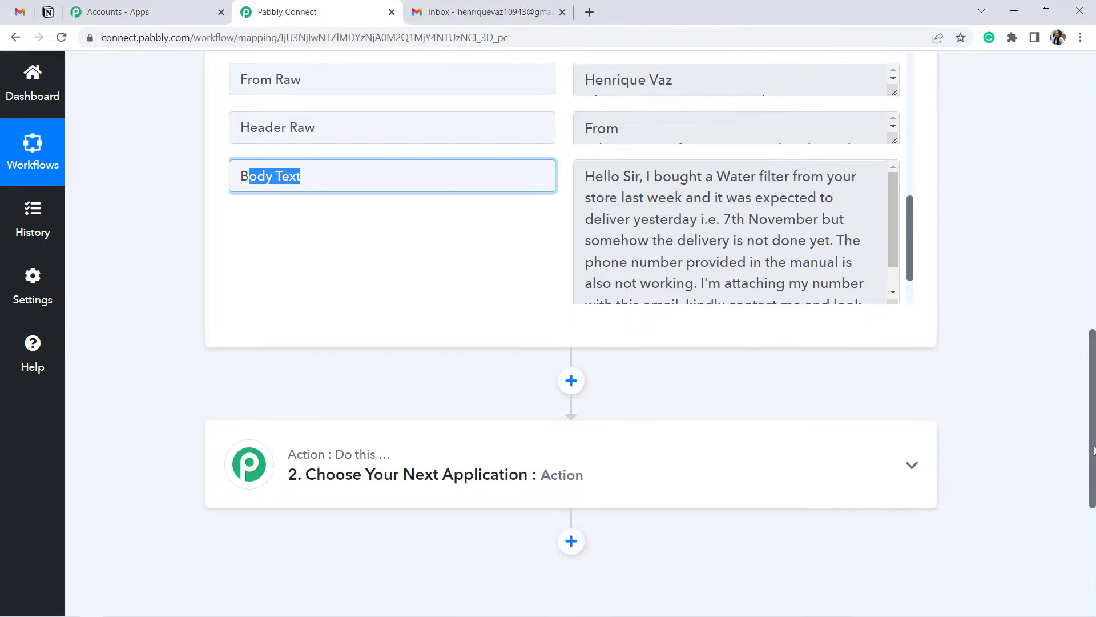
# Step: Find the Subject entry in the captured email response and enlarge its value to read it
pyautogui.hotkey('ctrl', 'f')
pyautogui.write('subject')
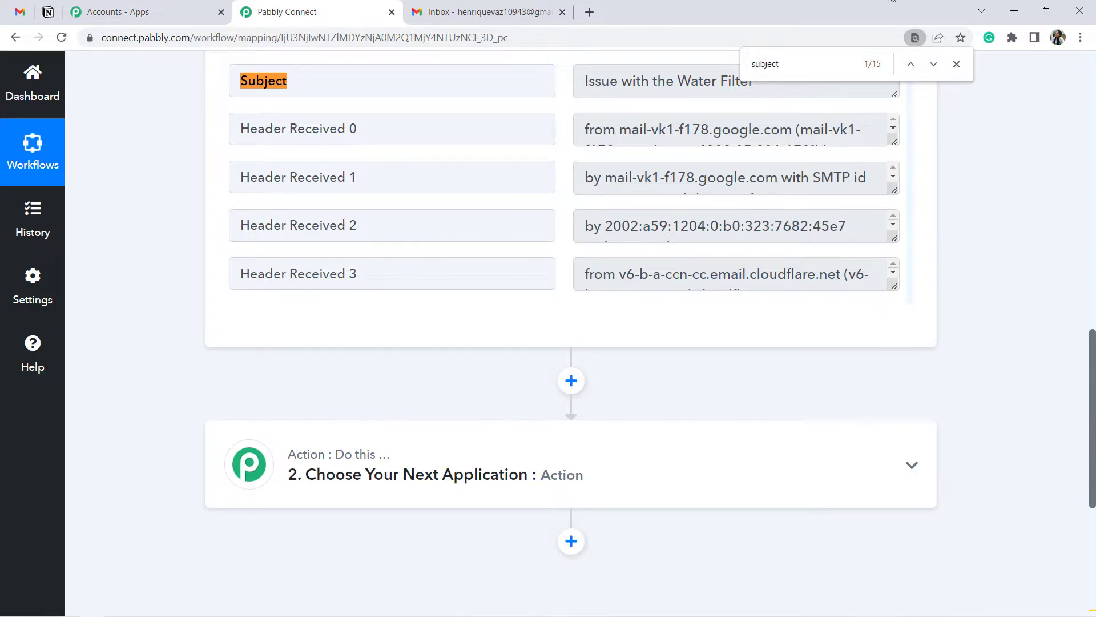
pyautogui.click(956, 64)
pyautogui.moveTo(895, 94); pyautogui.dragTo(895, 163)
pyautogui.moveTo(653, 81); pyautogui.dragTo(735, 80)
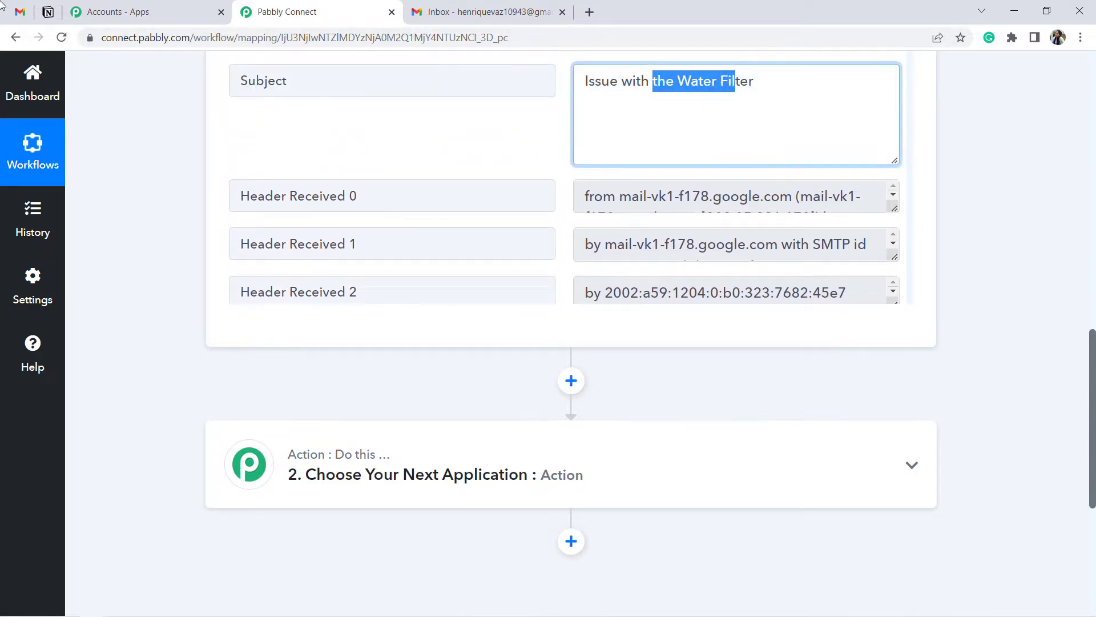
# Step: Check the received email's subject in Gmail, look at the sender's inbox, and return to the Pabbly Connect workflow
pyautogui.click(20, 12)
pyautogui.moveTo(140, 193); pyautogui.dragTo(318, 185)
pyautogui.click(517, 6)
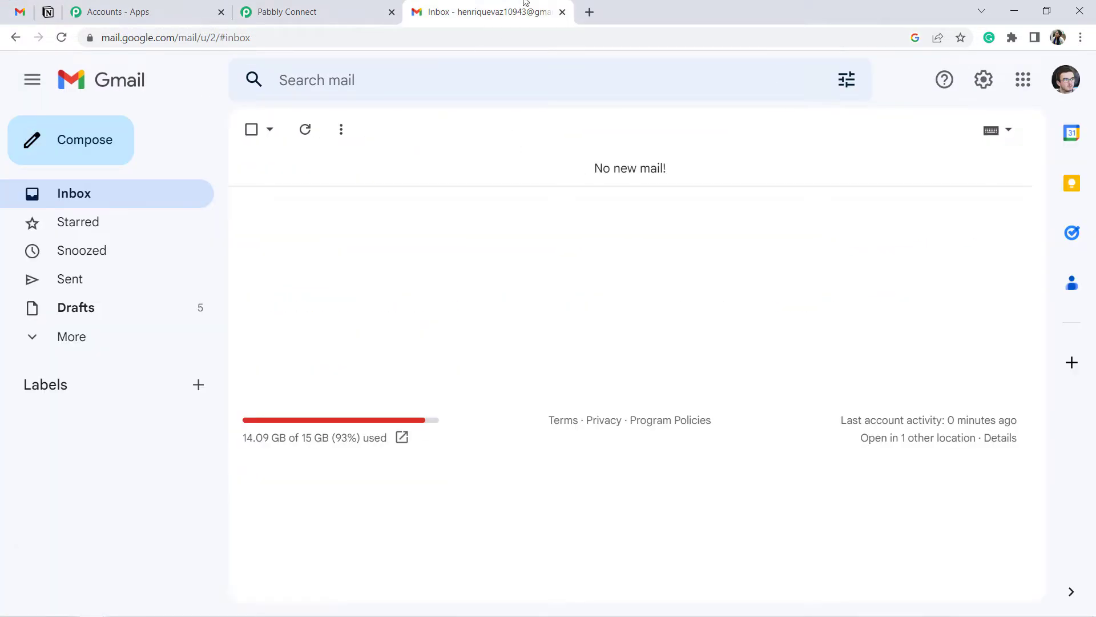
pyautogui.click(285, 7)
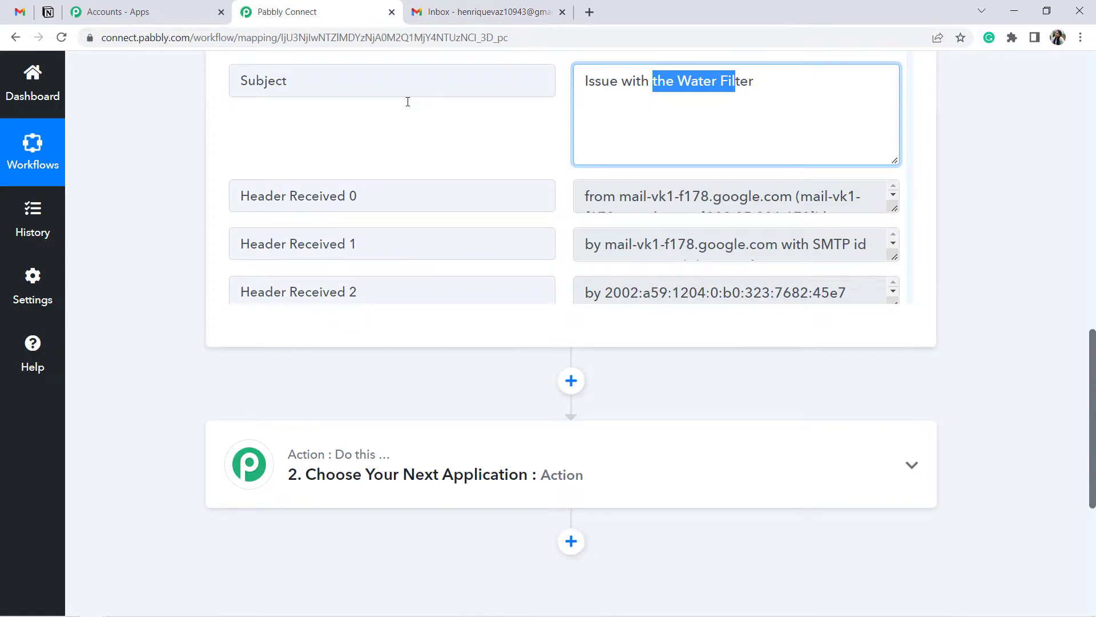
# Step: Search the captured response for "name" and "display" to examine the From 0 Display sender name
pyautogui.hotkey('ctrl', 'f')
pyautogui.write('name')
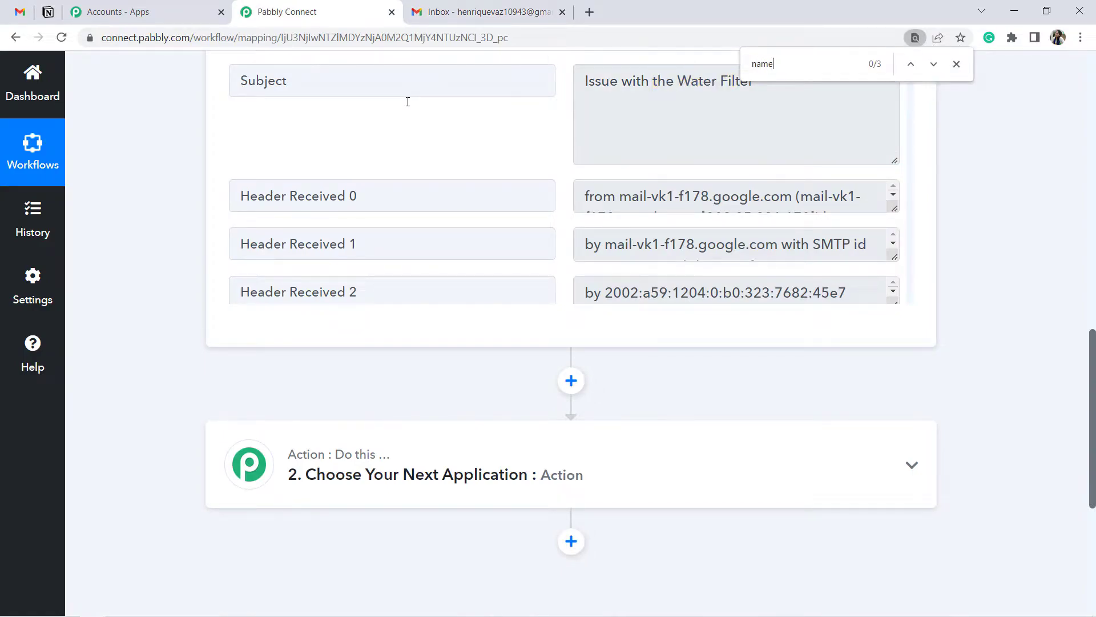
pyautogui.hotkey('ctrl', 'a')
pyautogui.write('display')
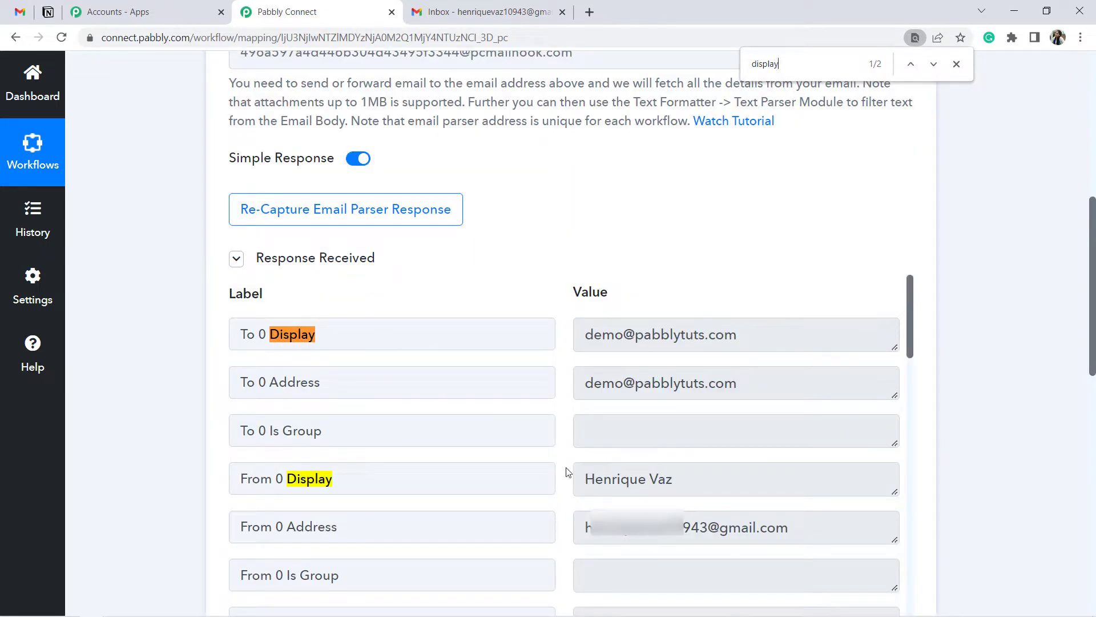
pyautogui.tripleClick(272, 474)
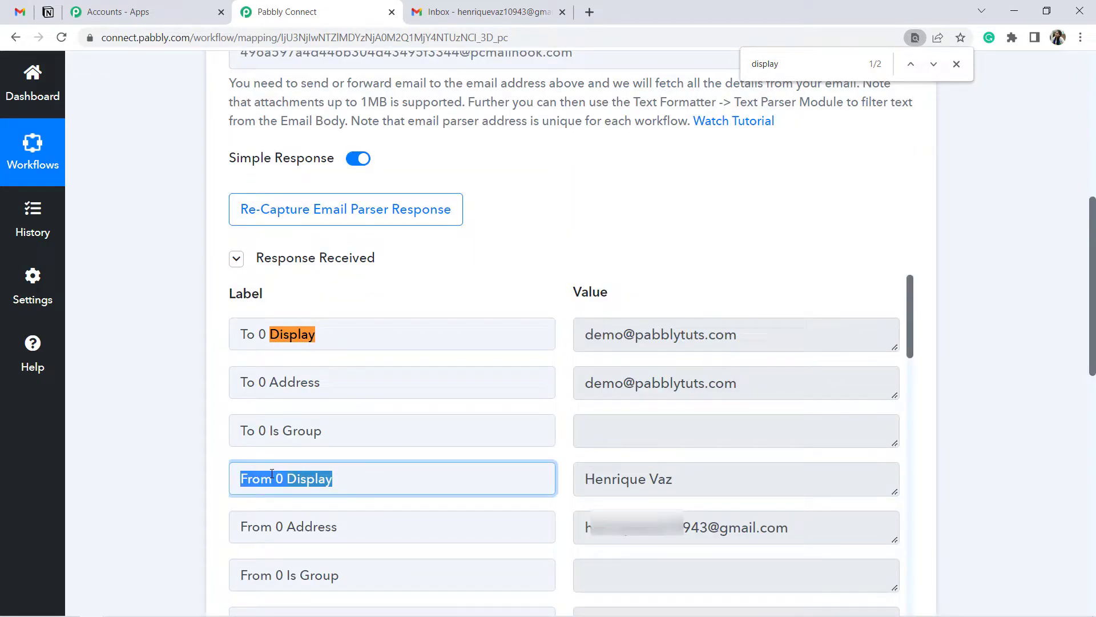
pyautogui.tripleClick(615, 474)
# Step: Set the workflow's second step to the Notion app with the Create Database Item action event
pyautogui.moveTo(1092, 206); pyautogui.dragTo(1092, 422)
pyautogui.click(532, 247)
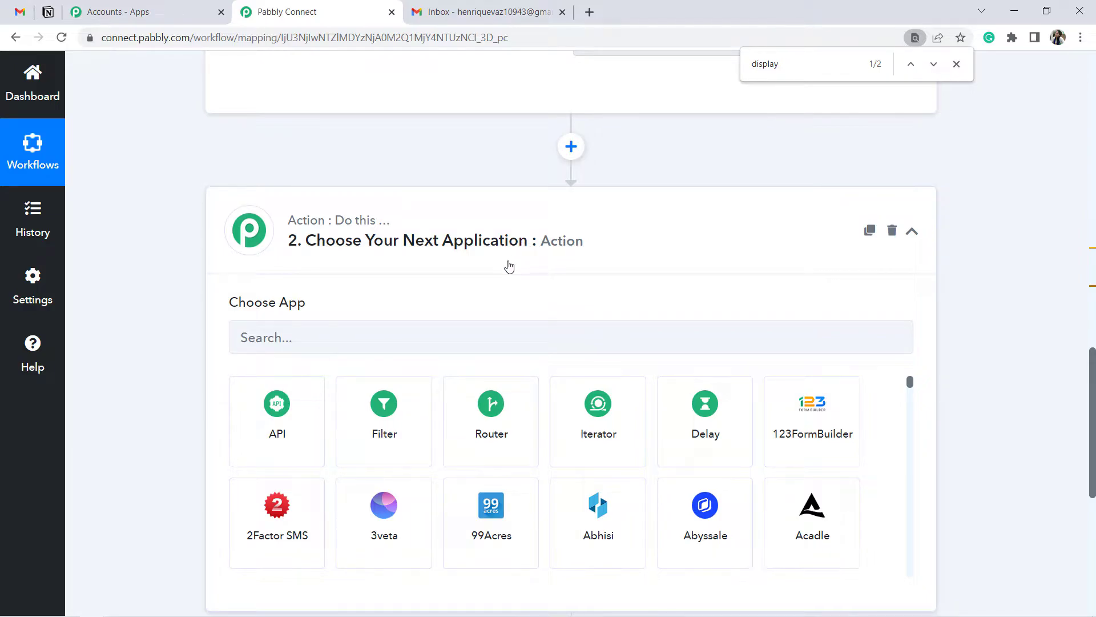
pyautogui.click(339, 338)
pyautogui.write('noti')
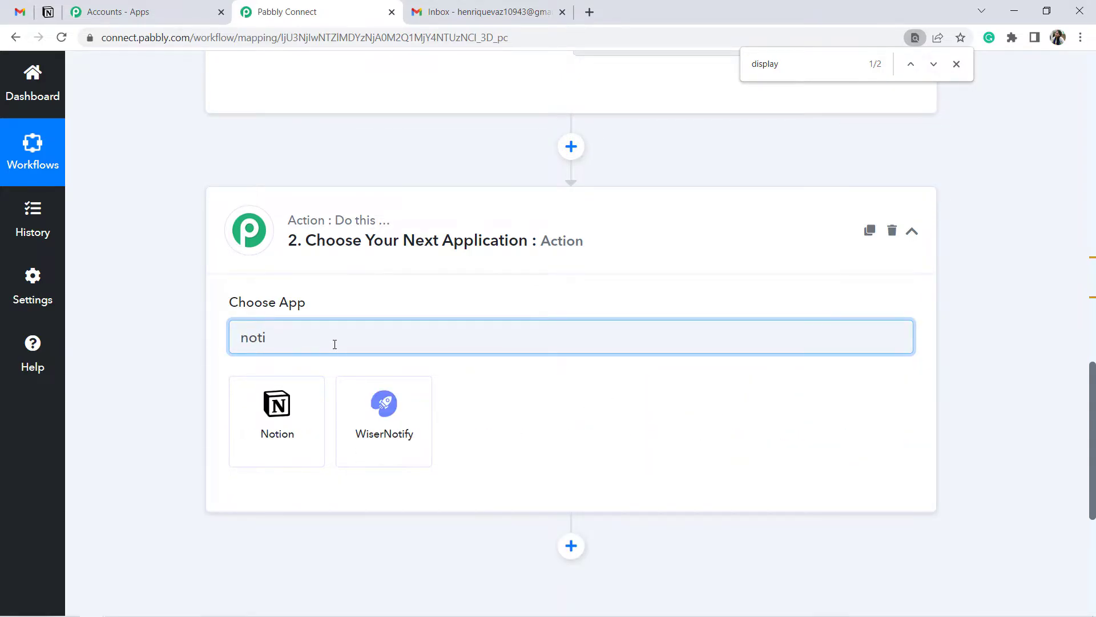
pyautogui.click(258, 432)
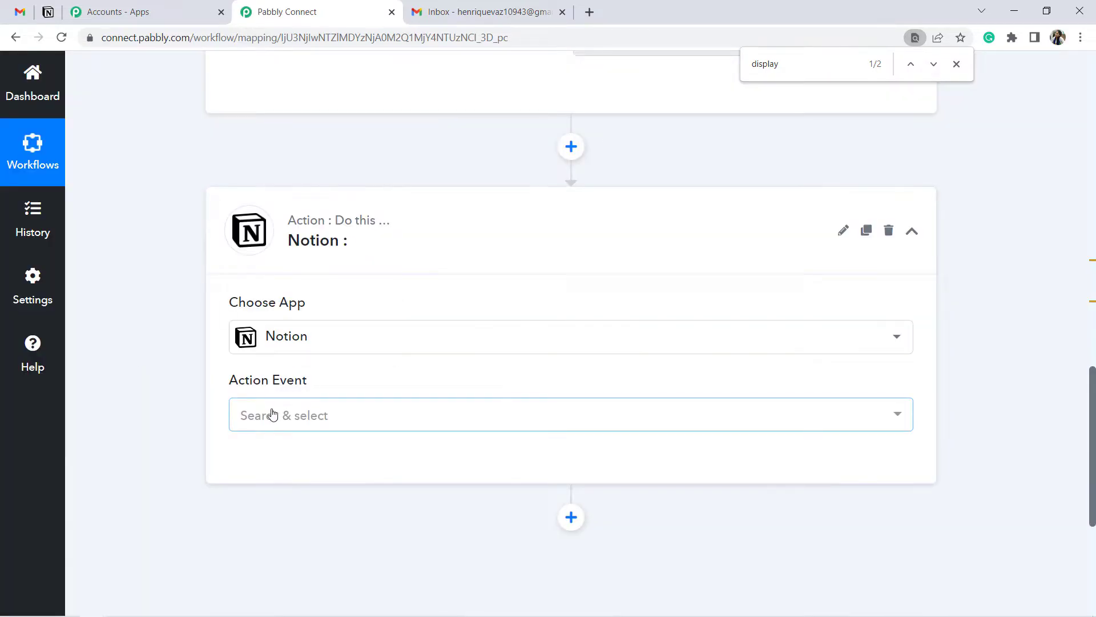
pyautogui.click(269, 416)
pyautogui.click(299, 179)
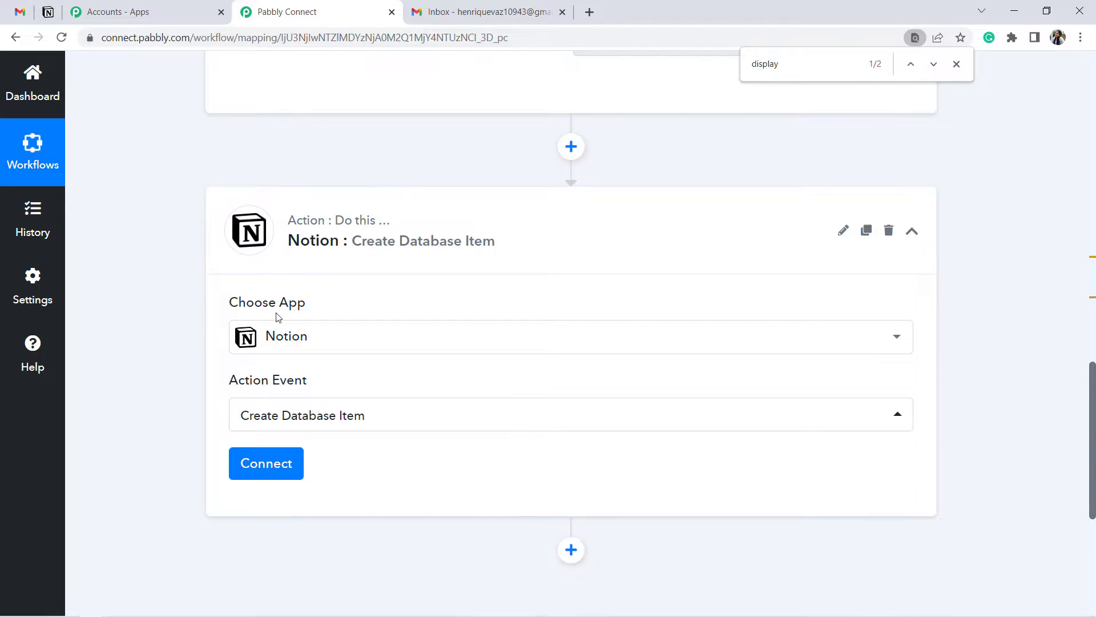
# Step: Add a new Notion connection and authorize Pabbly Connect to access the General and Private workspace pages
pyautogui.click(258, 462)
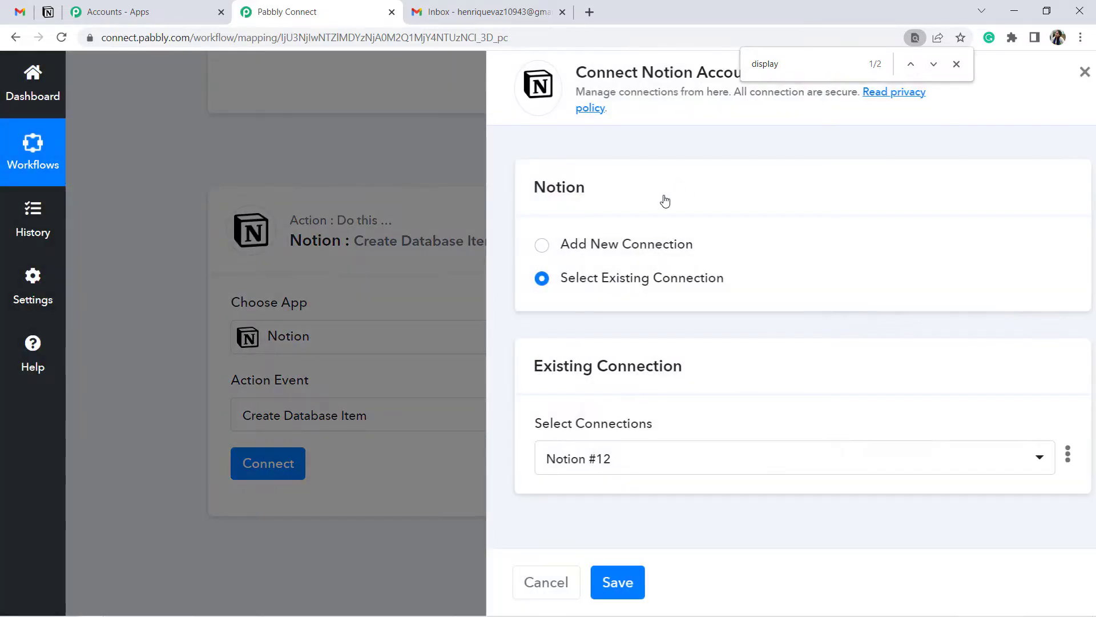
pyautogui.click(615, 244)
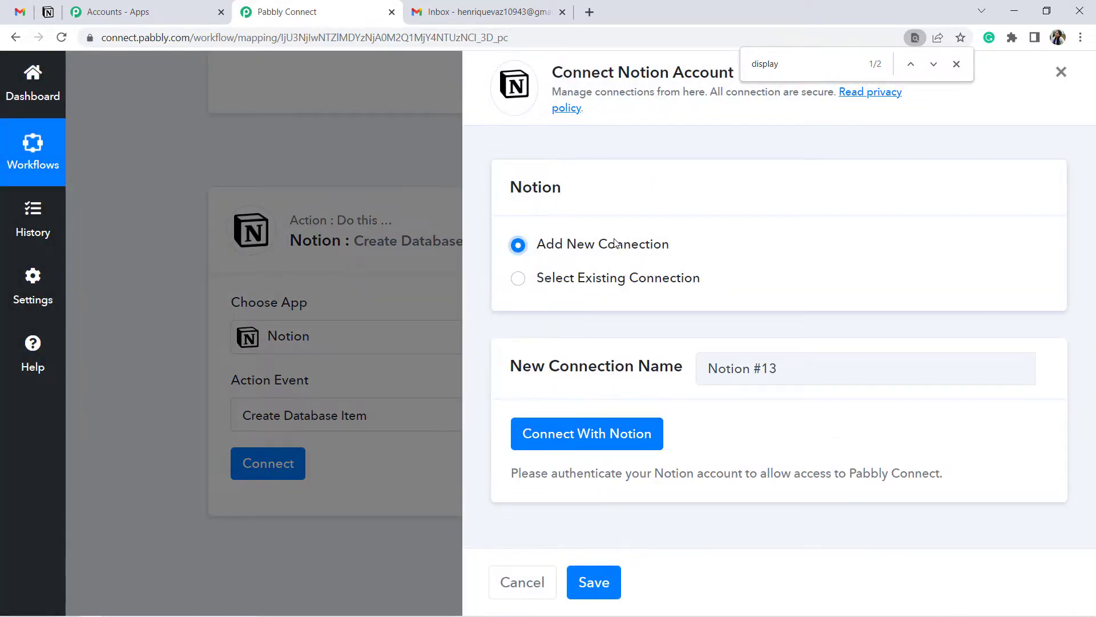
pyautogui.click(602, 435)
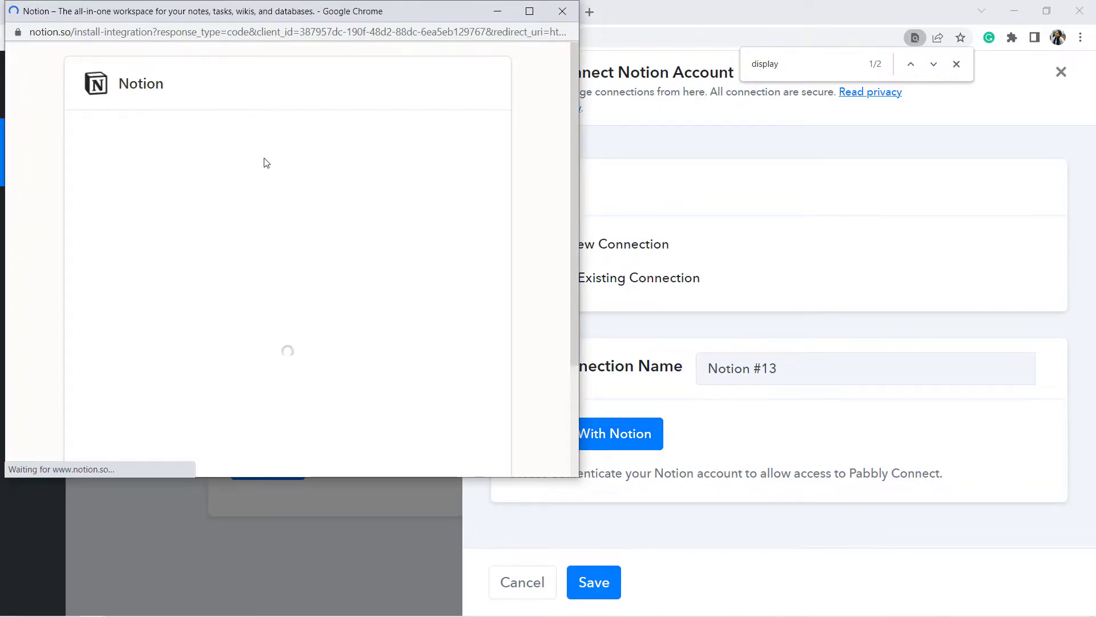
pyautogui.moveTo(576, 124); pyautogui.dragTo(574, 293)
pyautogui.click(362, 287)
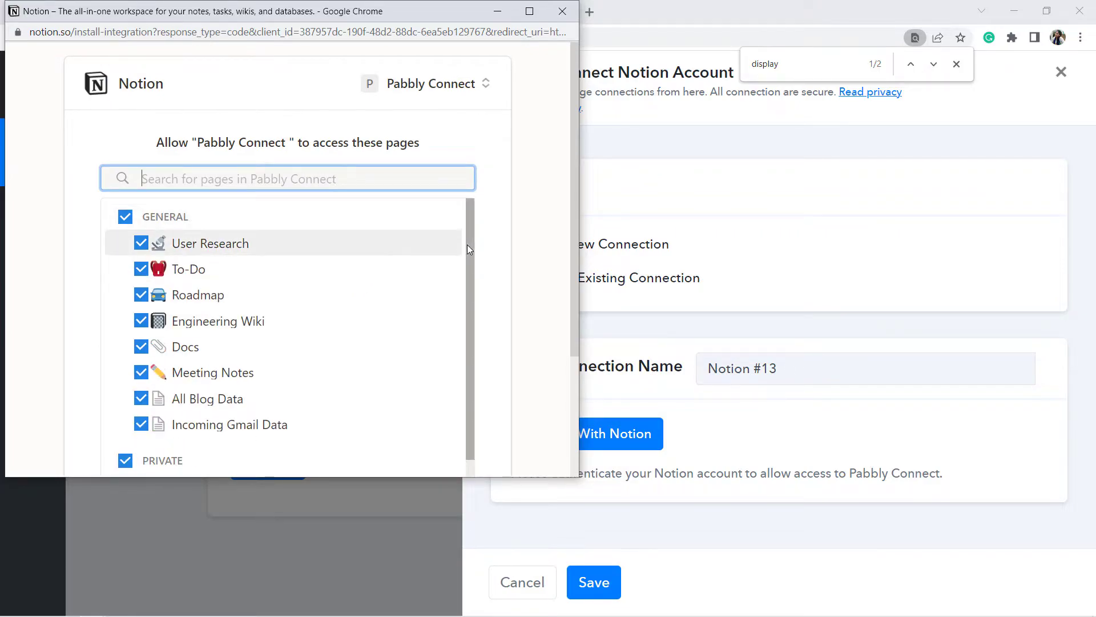
pyautogui.moveTo(467, 244); pyautogui.dragTo(471, 333)
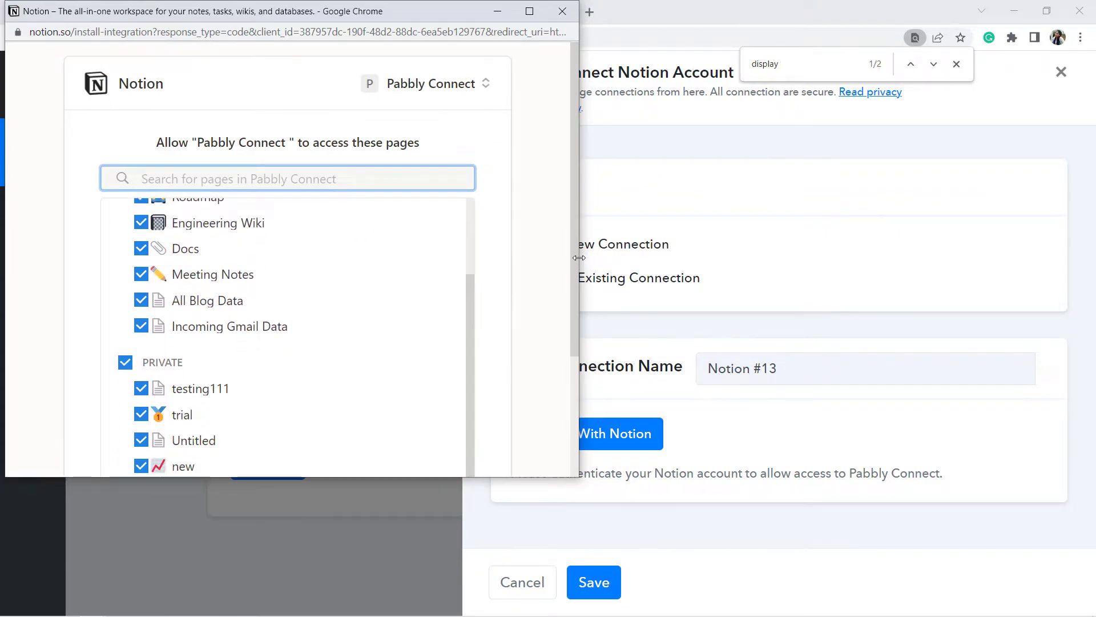
pyautogui.moveTo(573, 255); pyautogui.dragTo(571, 421)
pyautogui.click(395, 402)
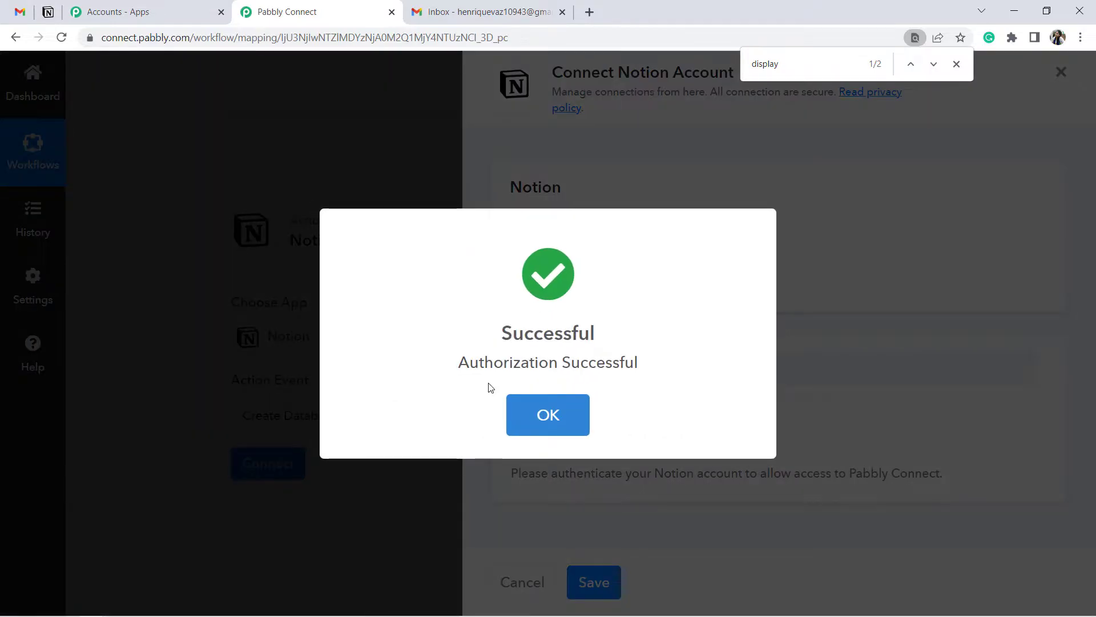
pyautogui.click(534, 408)
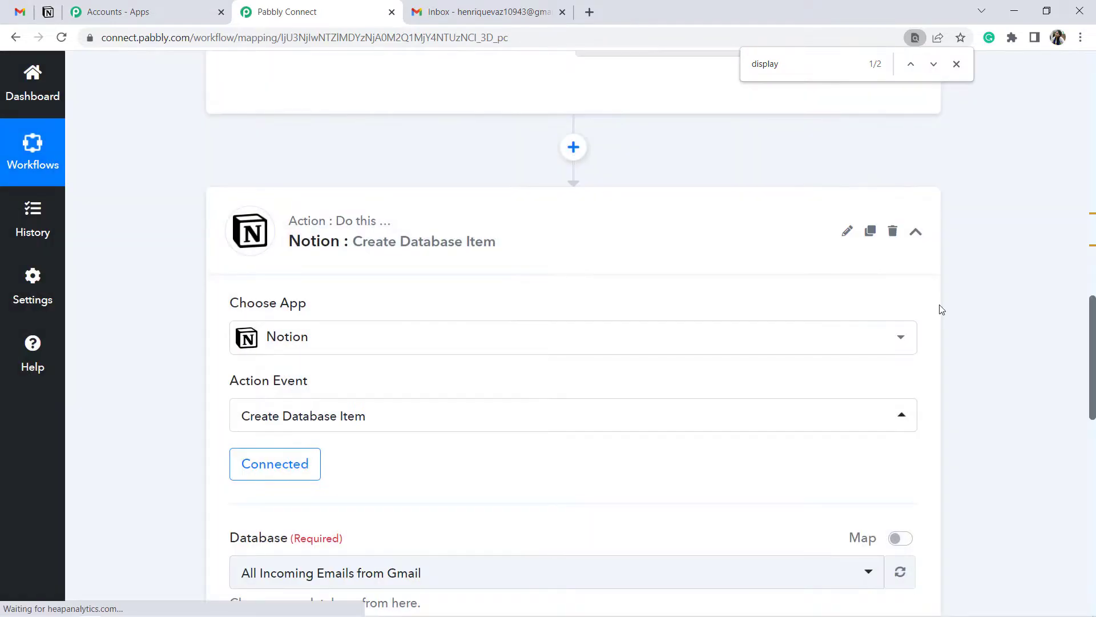
# Step: Check the database's name in Notion and choose All Incoming Emails from Gmail as the action's database
pyautogui.moveTo(1093, 312); pyautogui.dragTo(1093, 402)
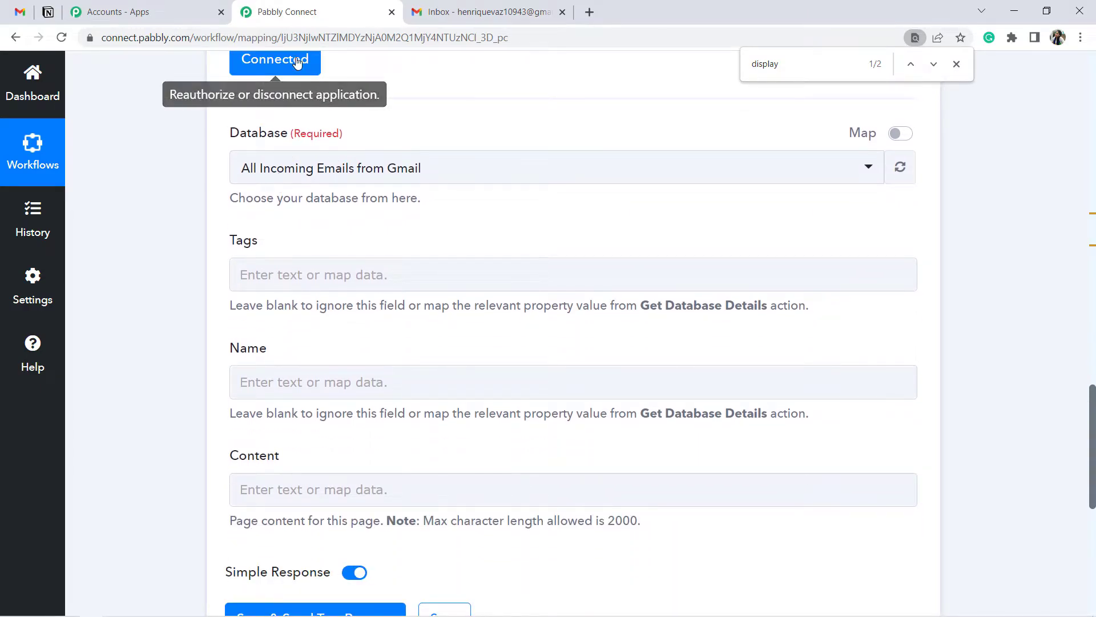
pyautogui.click(281, 169)
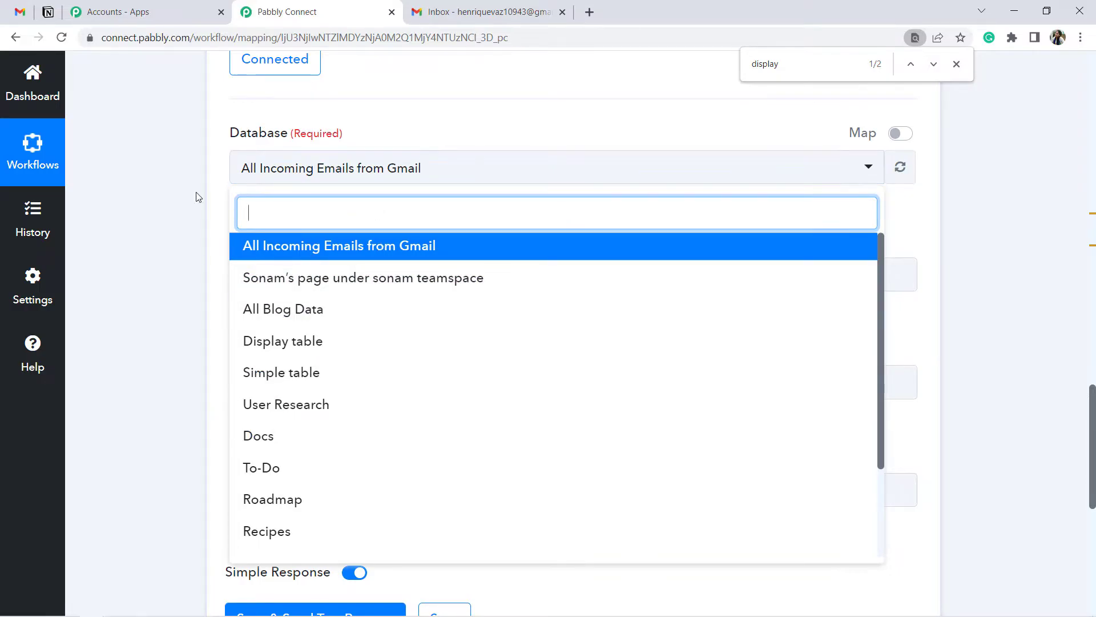
pyautogui.click(49, 13)
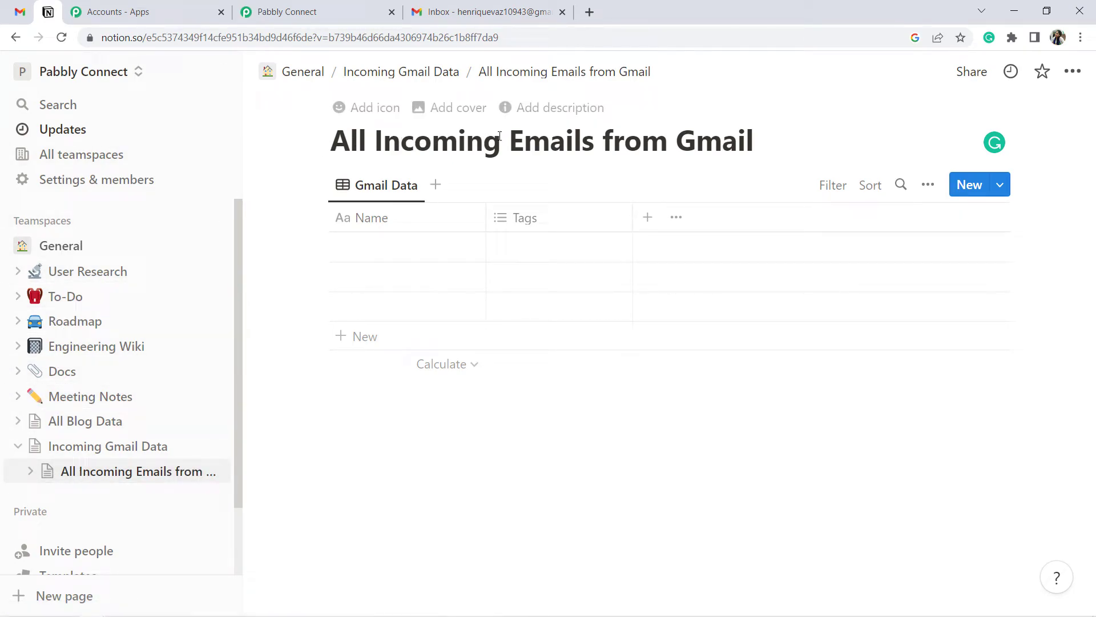
pyautogui.click(291, 10)
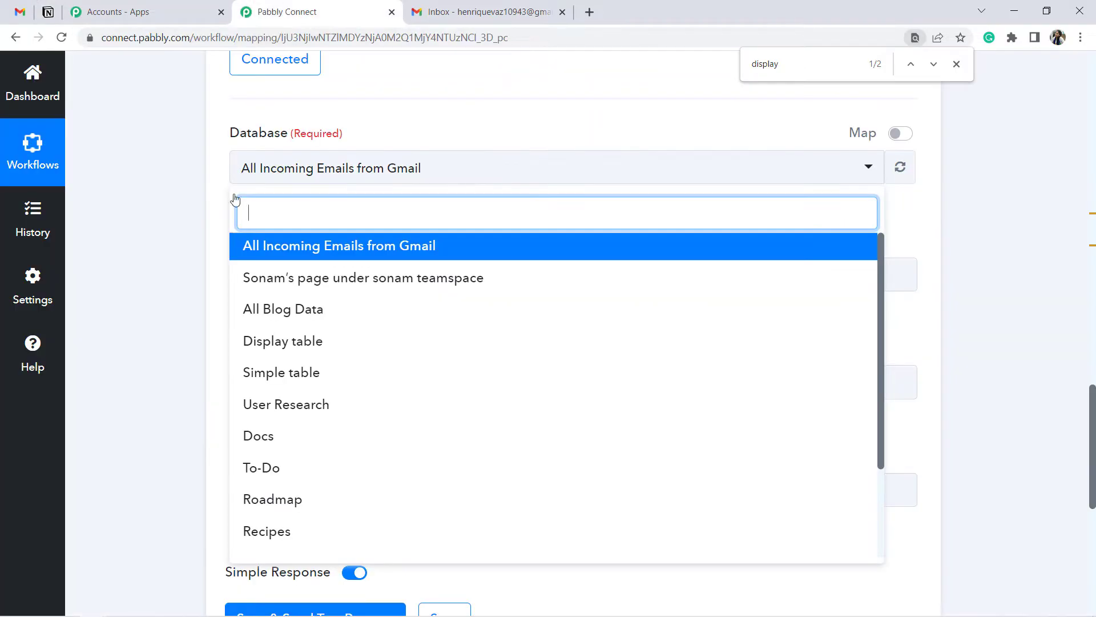
pyautogui.click(287, 255)
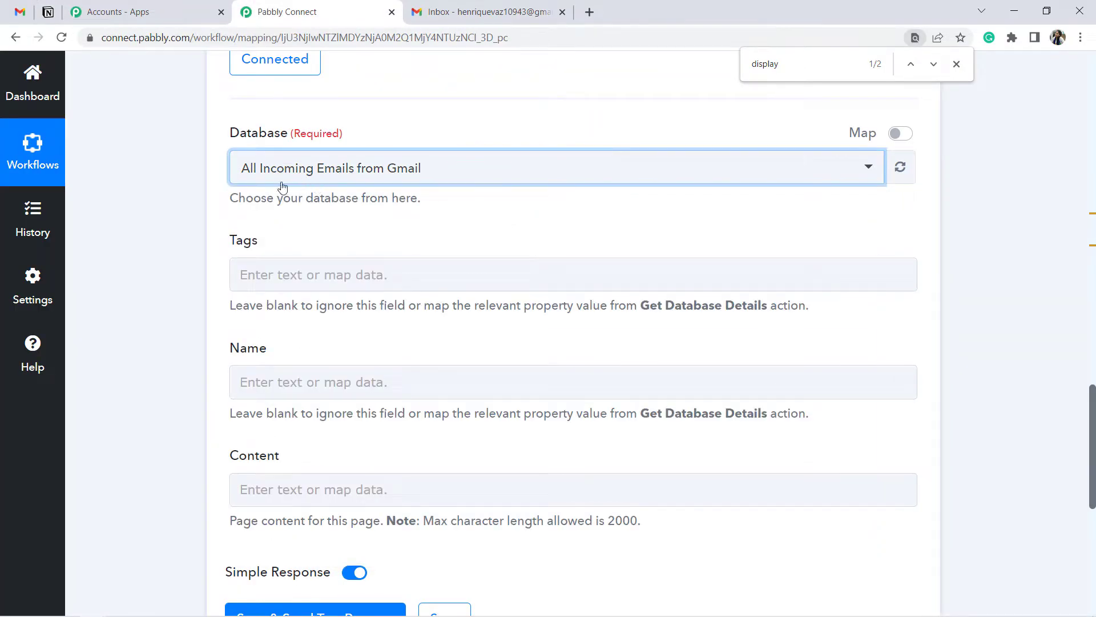
# Step: Review the Tags, Name and Content fields offered for the new Notion database item
pyautogui.moveTo(227, 247); pyautogui.dragTo(256, 247)
pyautogui.moveTo(240, 363); pyautogui.dragTo(259, 391)
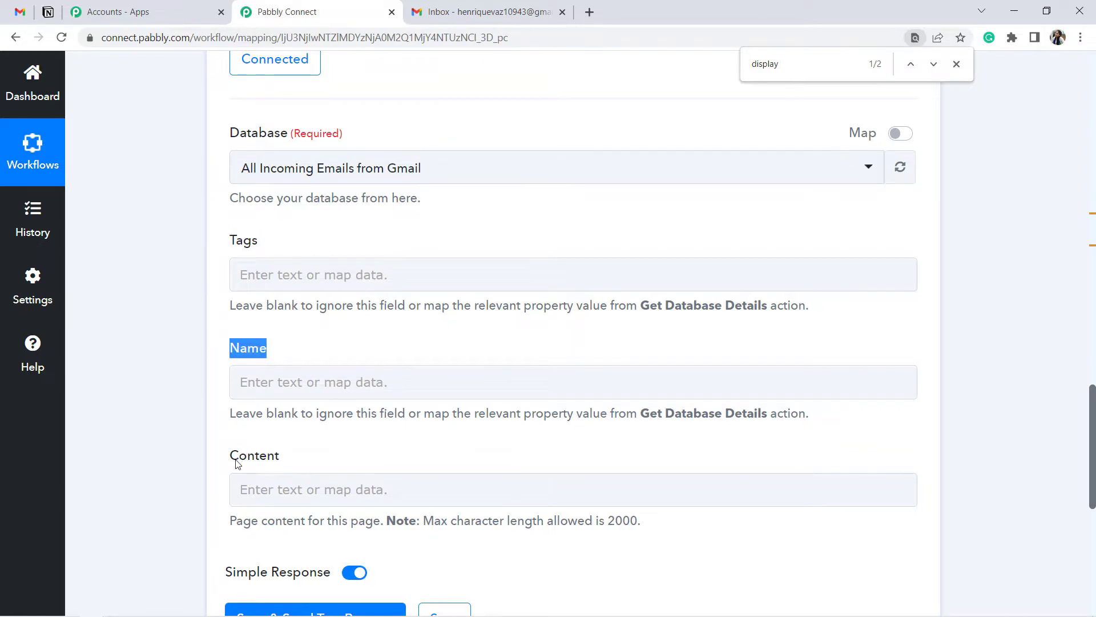
pyautogui.moveTo(238, 463); pyautogui.dragTo(304, 457)
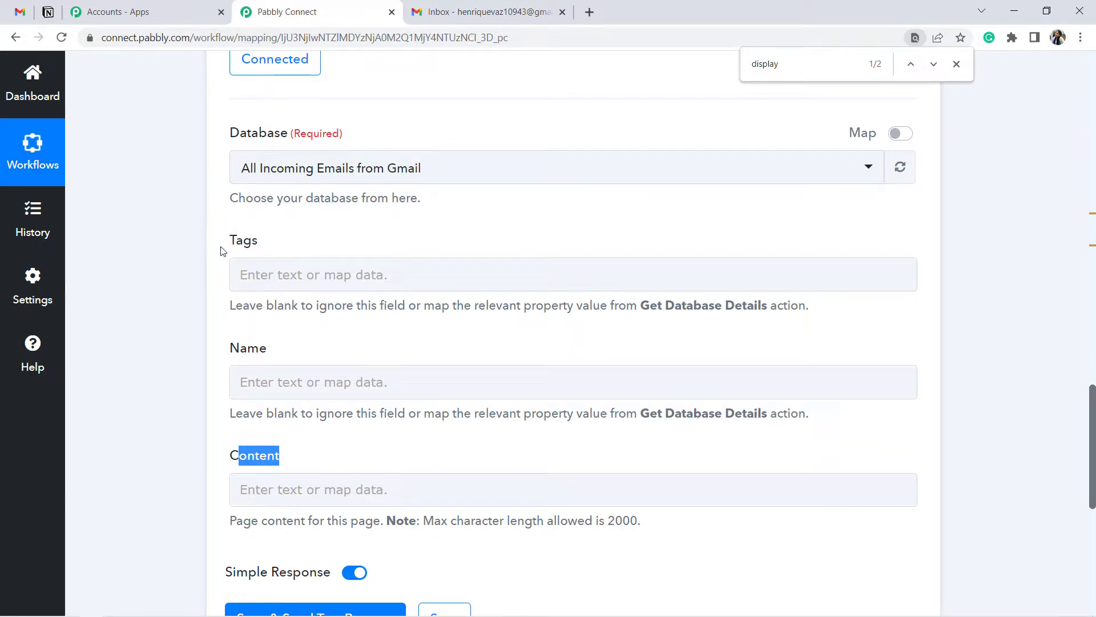
# Step: In the Notion database, rename the Tags property as Email and change its type to Email
pyautogui.click(48, 11)
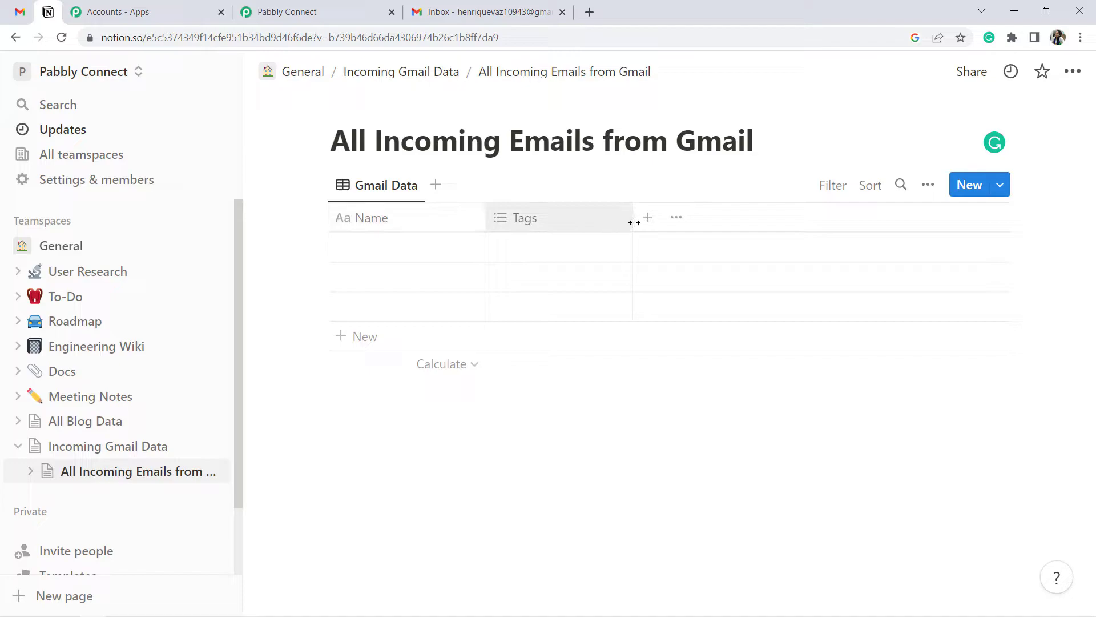
pyautogui.click(593, 223)
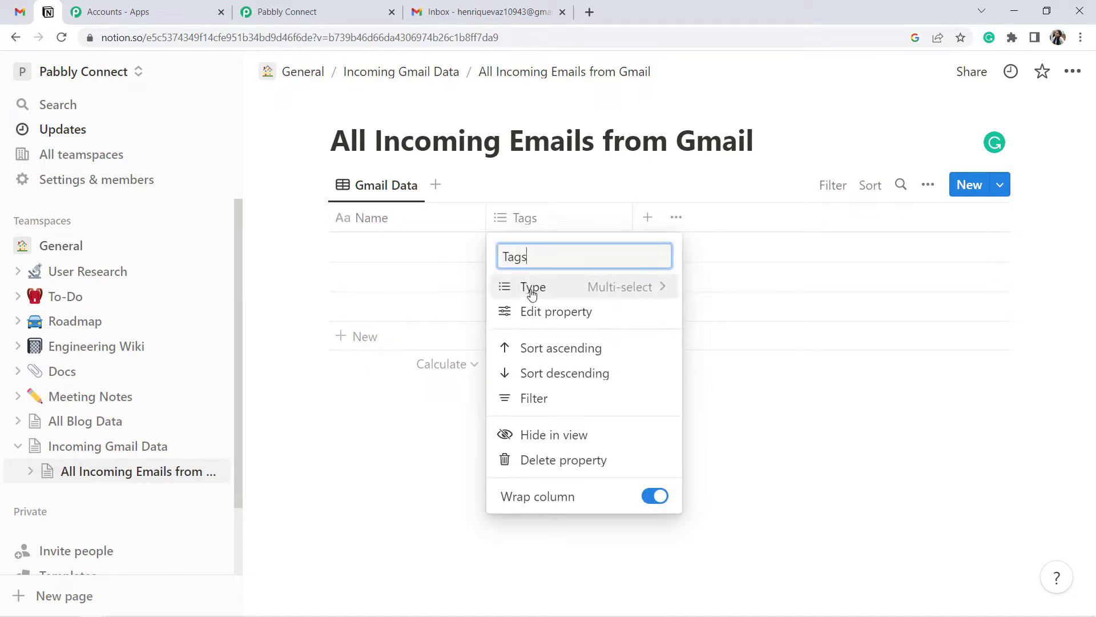
pyautogui.doubleClick(518, 265)
pyautogui.write('Email')
pyautogui.click(526, 288)
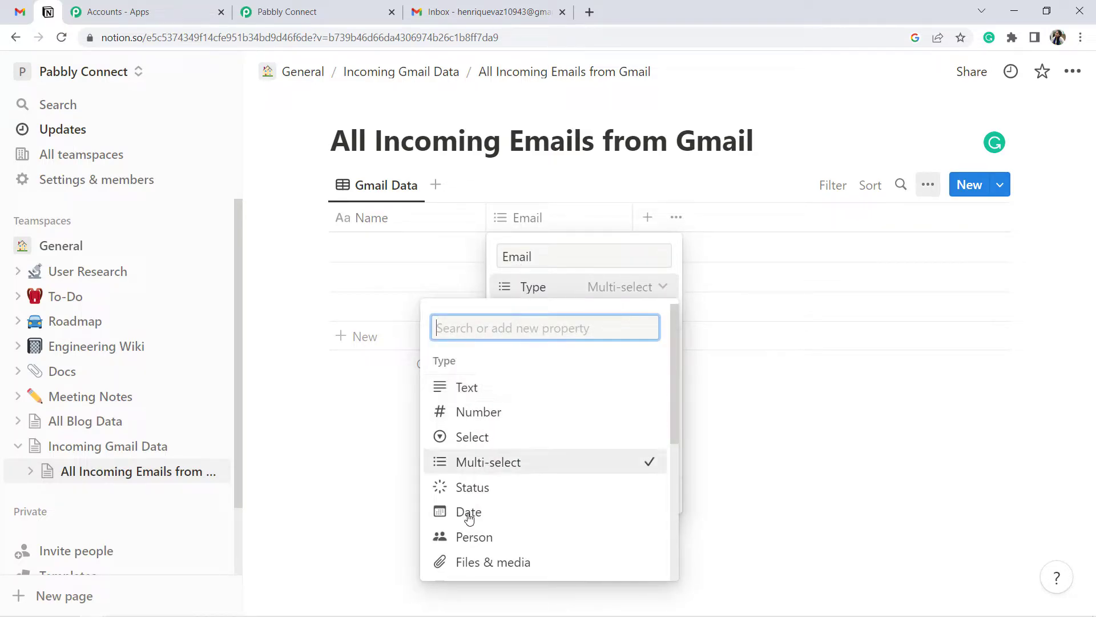
pyautogui.write('ema')
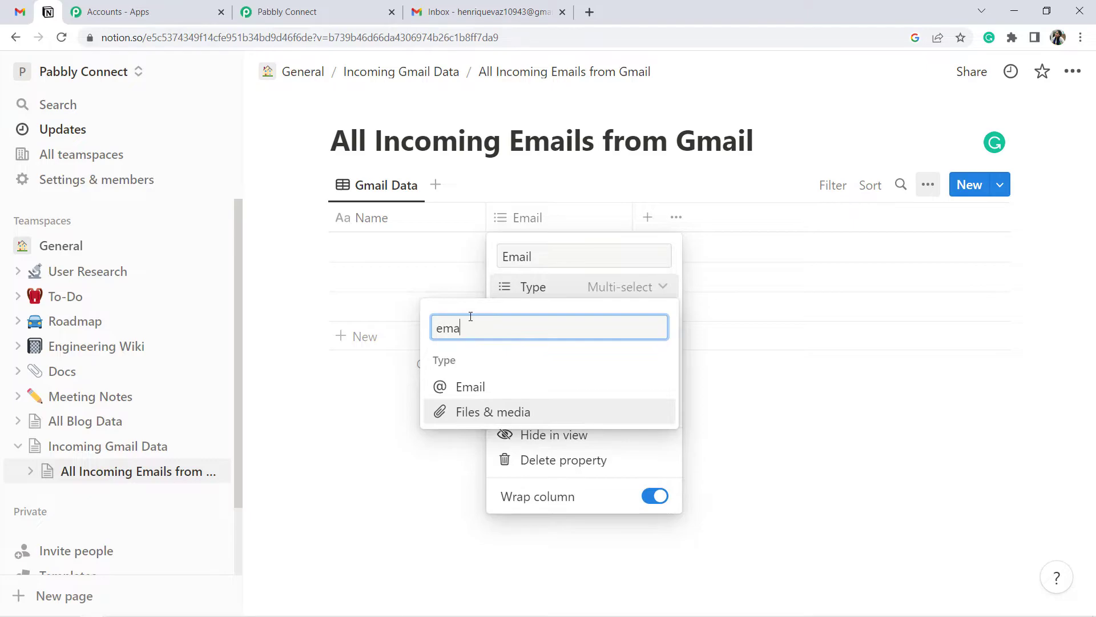
pyautogui.click(480, 386)
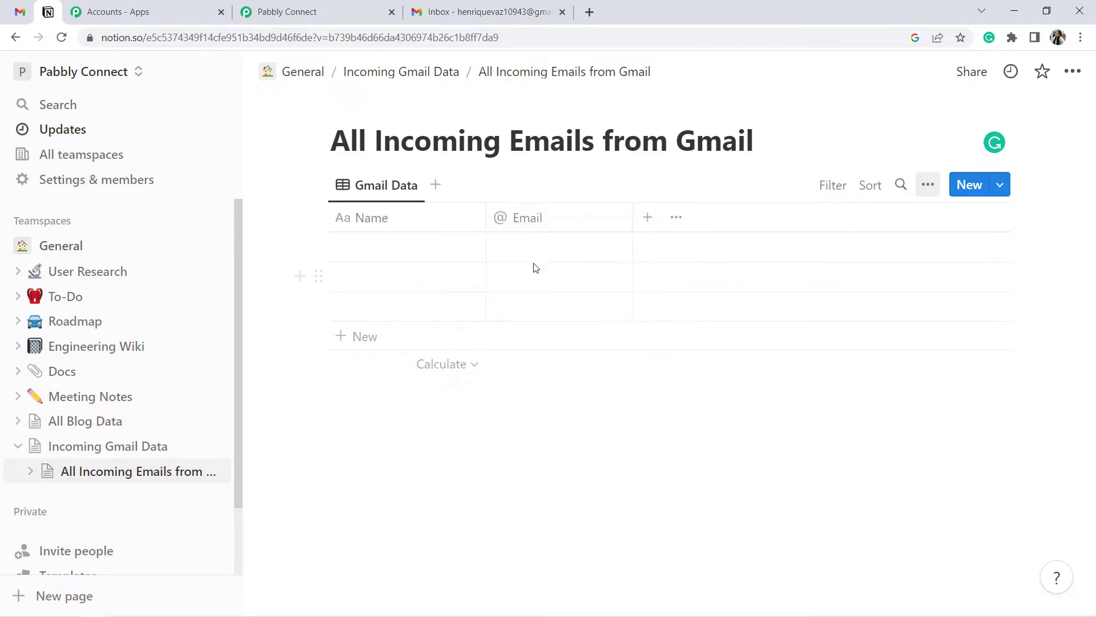
# Step: Try to add a text property named Subject to the All Incoming Emails from Gmail database
pyautogui.click(647, 217)
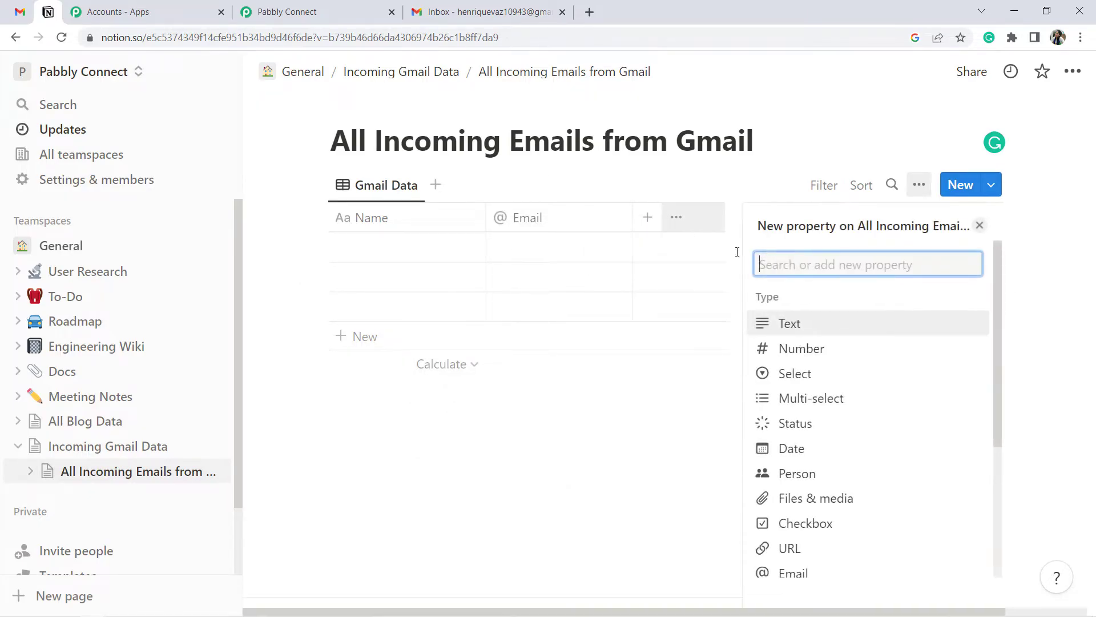
pyautogui.write('Subject')
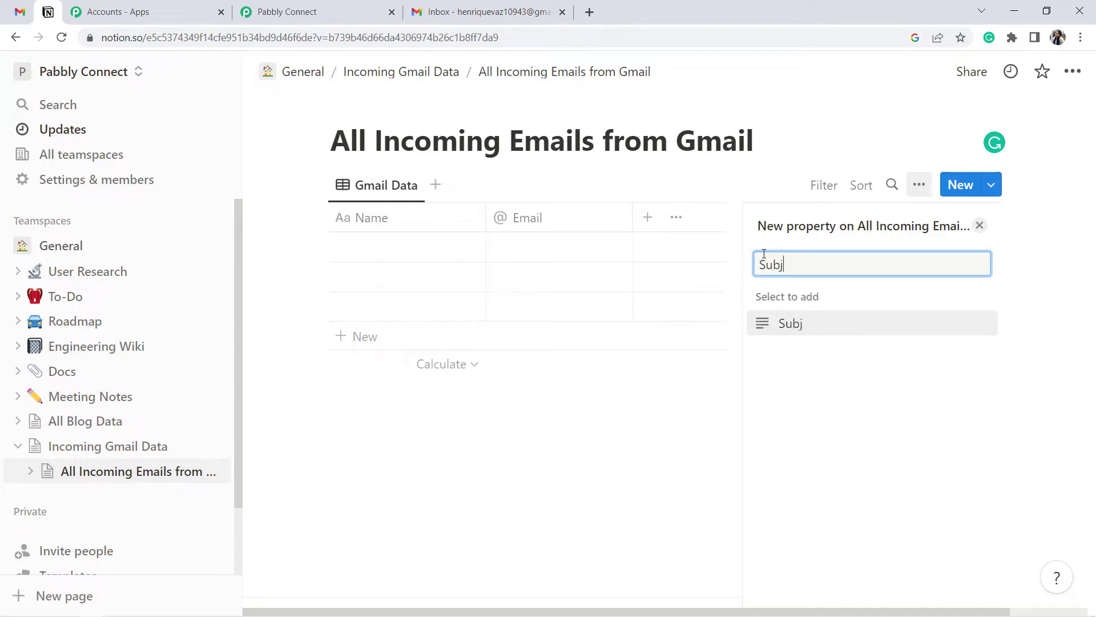
pyautogui.press('Escape')
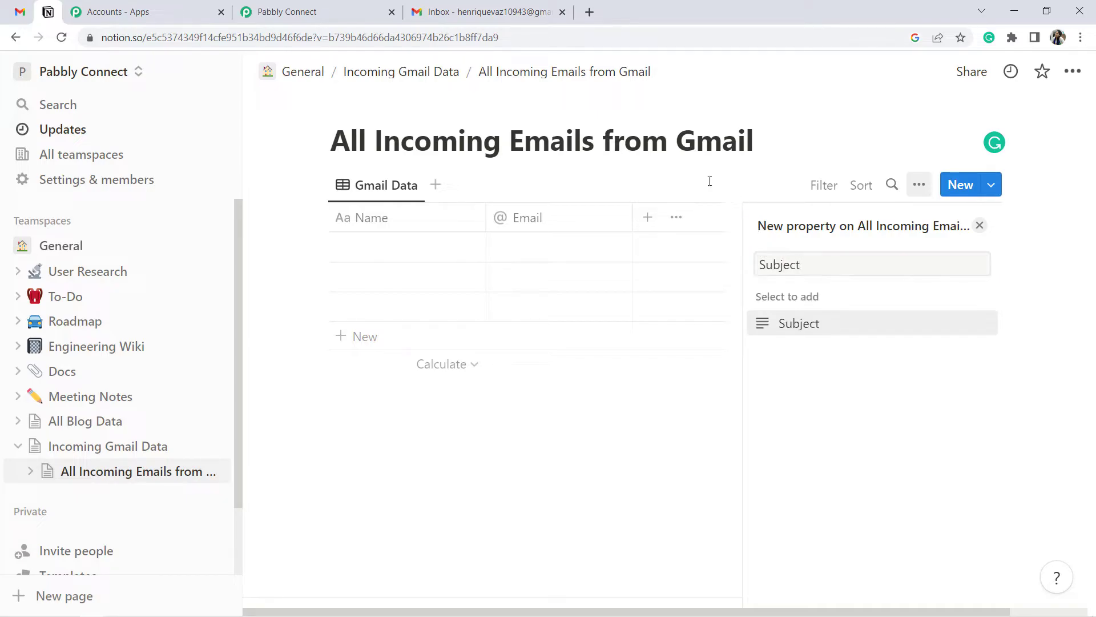
# Step: Try to add a text property named Email Body to the All Incoming Emails from Gmail database
pyautogui.click(646, 218)
pyautogui.write('S')
pyautogui.press('BackSpace')
pyautogui.write('Email ')
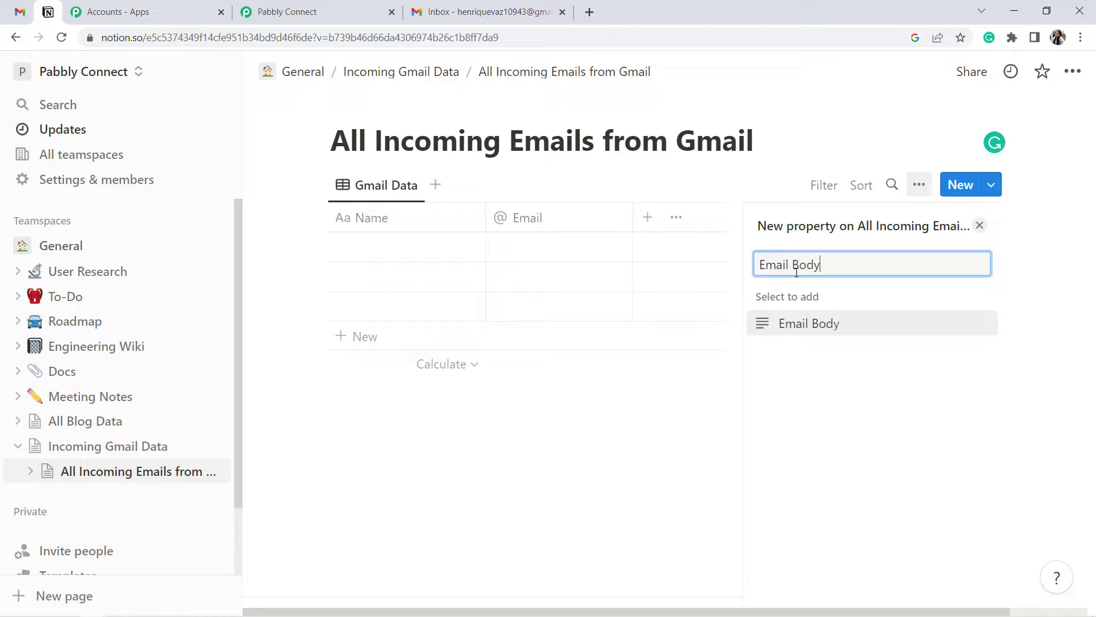
pyautogui.write('Body')
pyautogui.press('Escape')
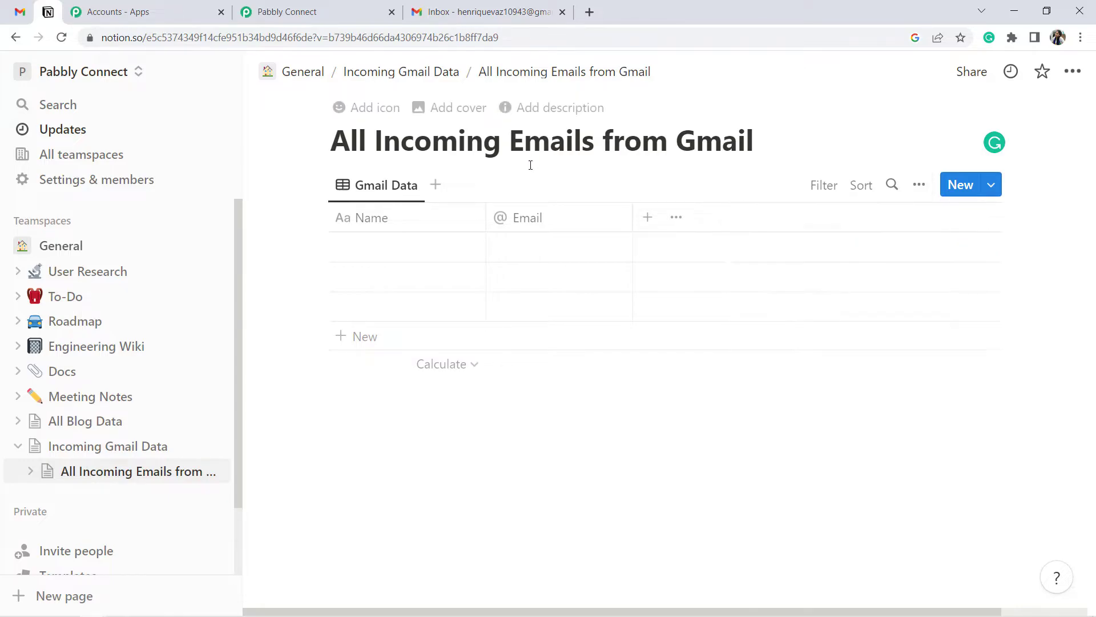
# Step: Narrow the Name and Email columns and add a text property named Subject Line to the database
pyautogui.moveTo(482, 219); pyautogui.dragTo(464, 219)
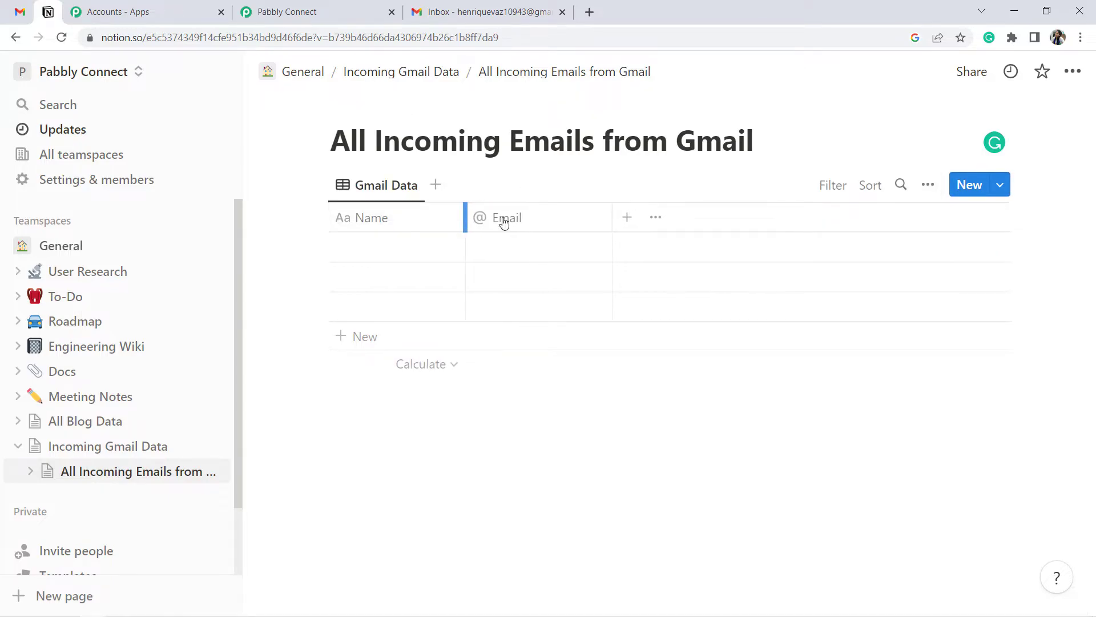
pyautogui.moveTo(613, 218); pyautogui.dragTo(588, 218)
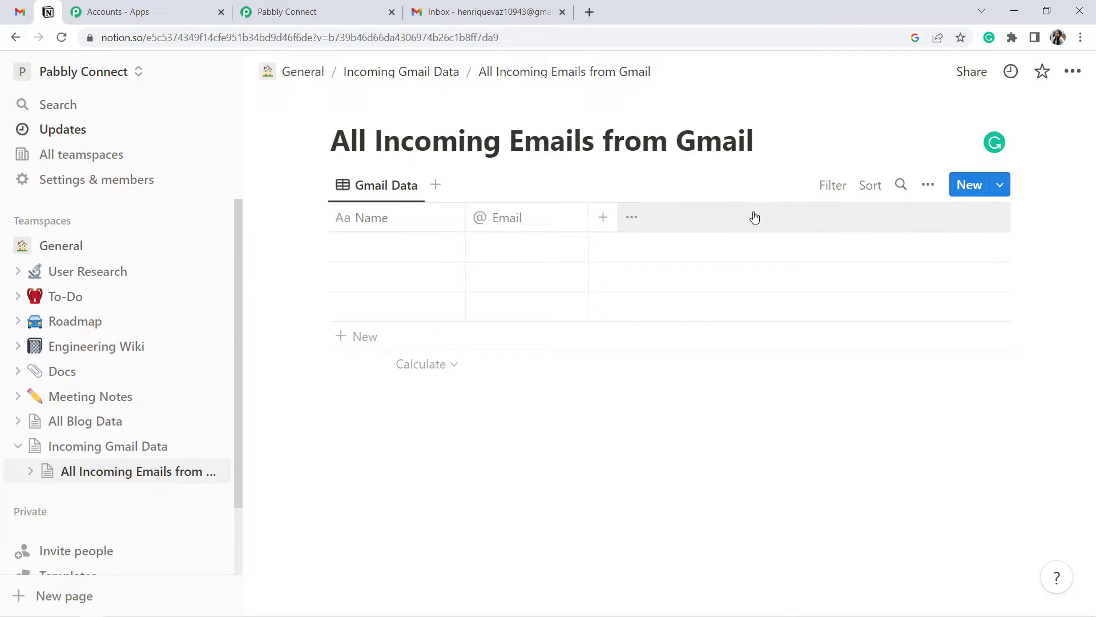
pyautogui.click(601, 220)
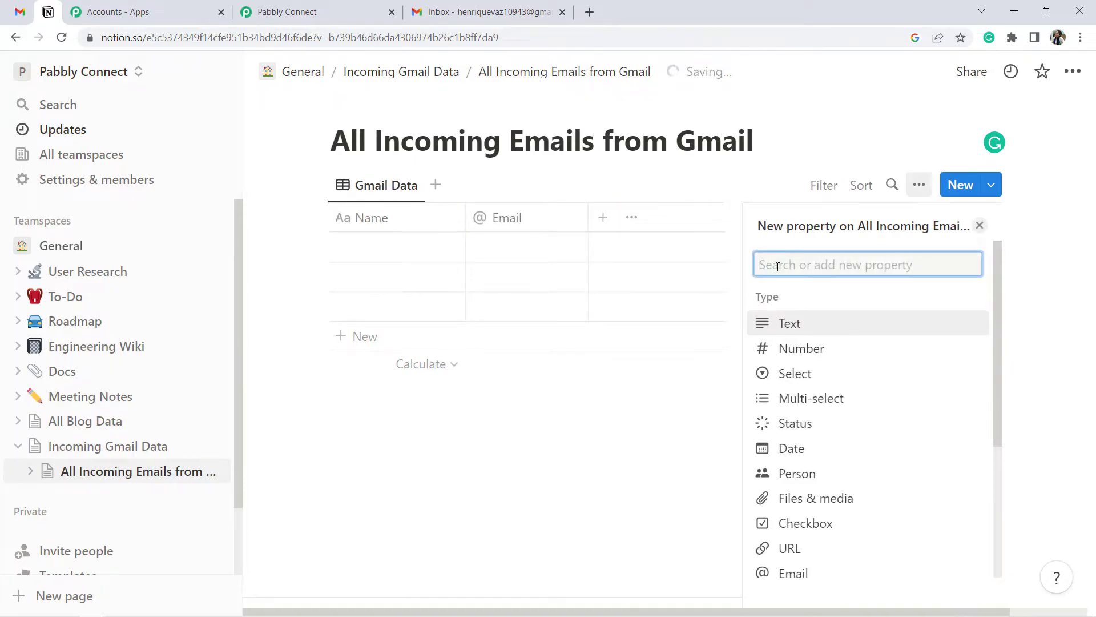
pyautogui.write('S')
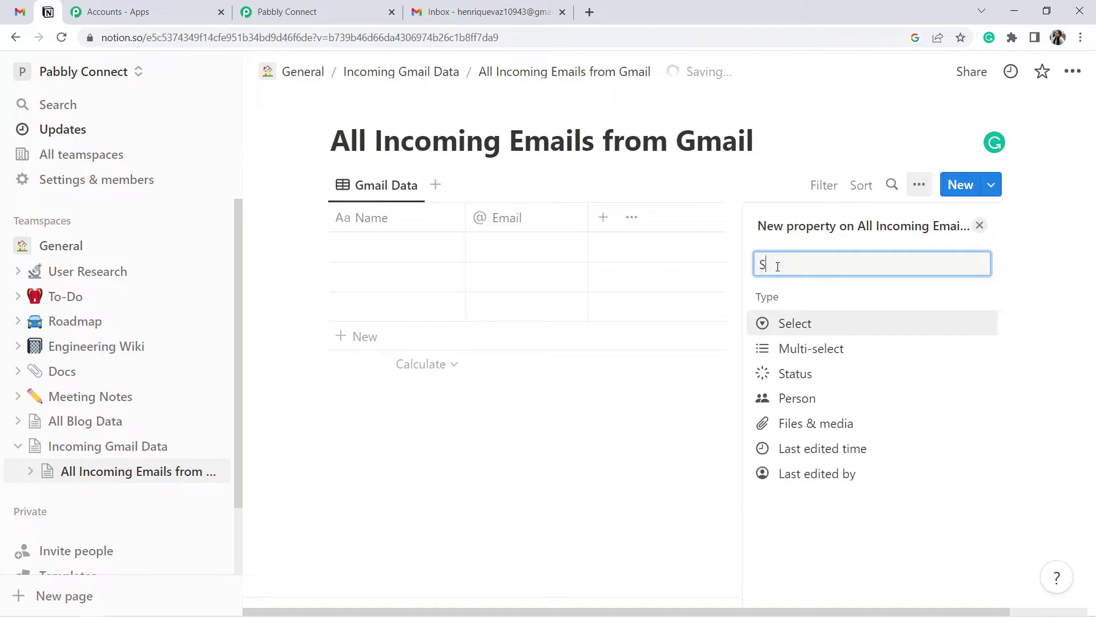
pyautogui.write('ubjecr Line')
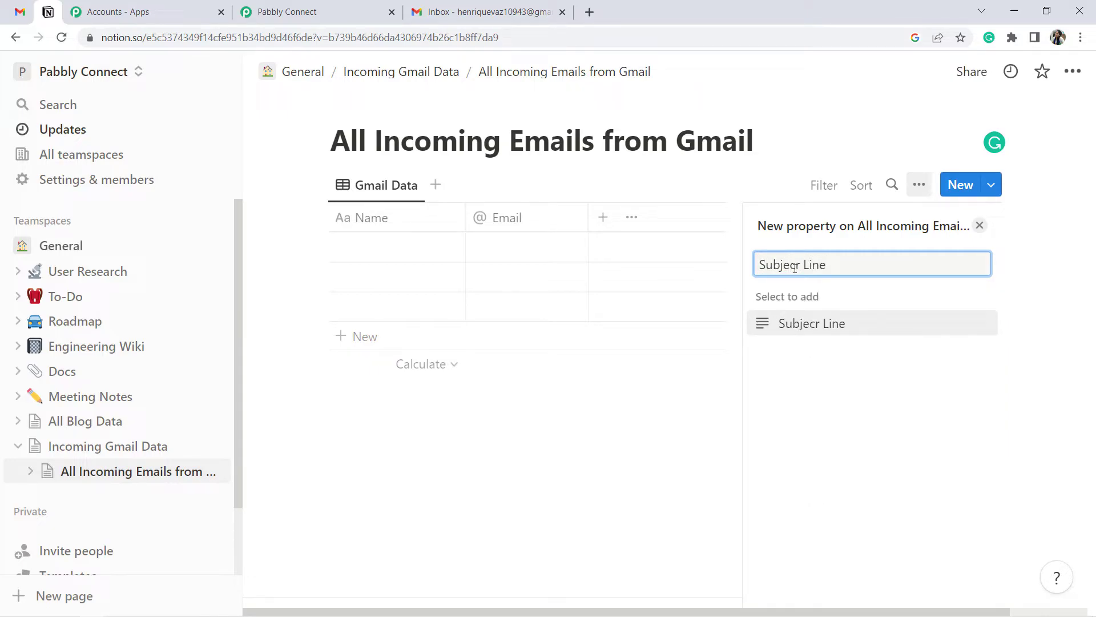
pyautogui.click(795, 268)
pyautogui.press('Delete')
pyautogui.write('t')
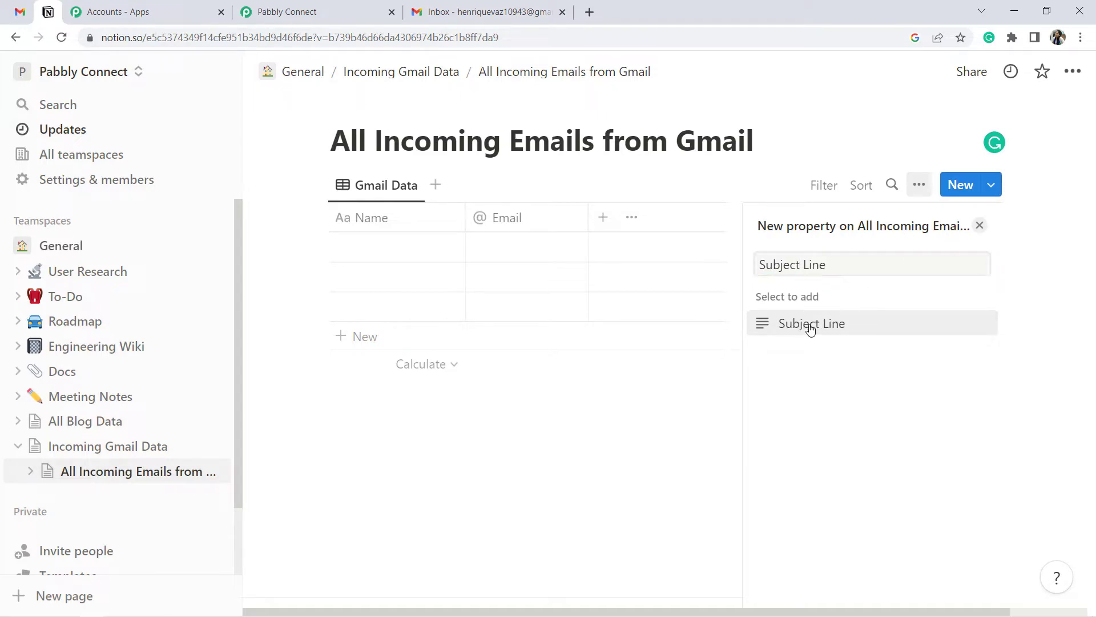
pyautogui.click(802, 323)
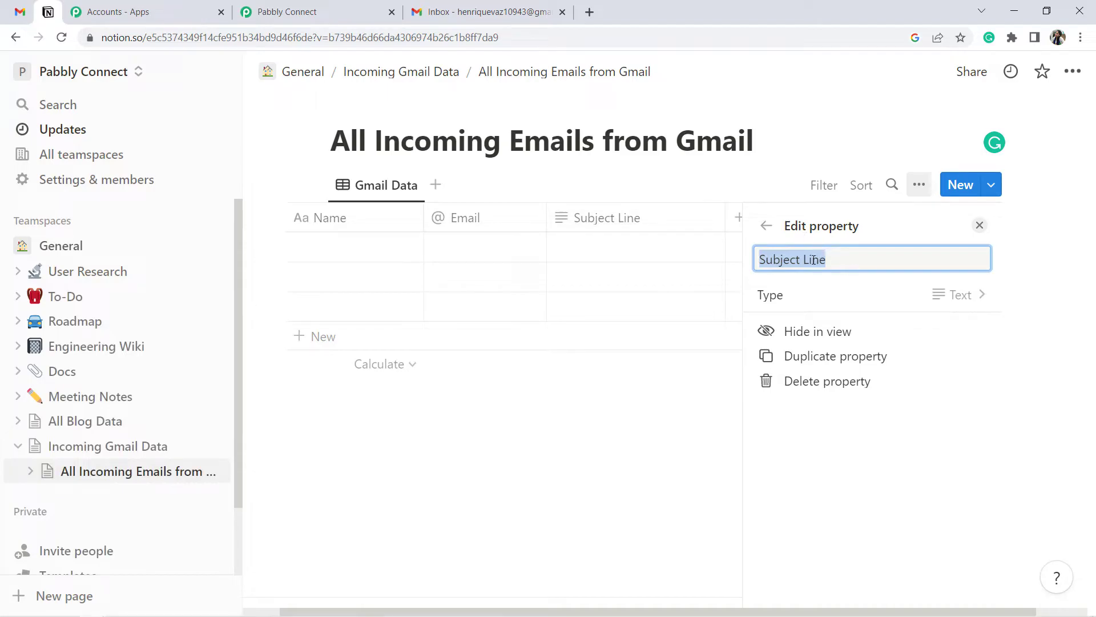
pyautogui.press('Escape')
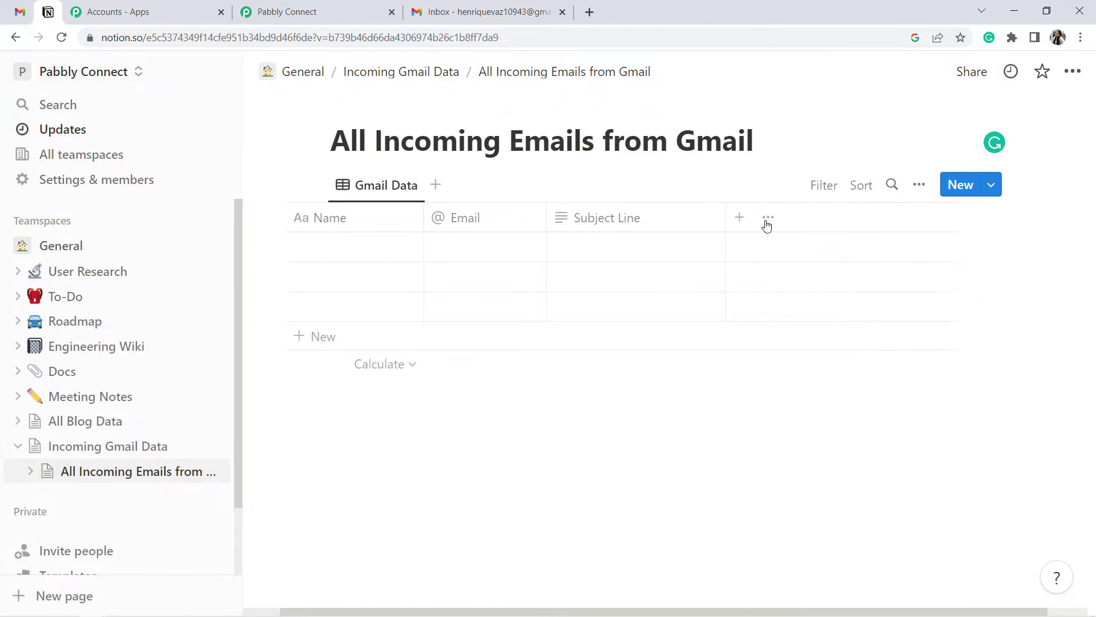
# Step: Add a text property named Email Body to the All Incoming Emails from Gmail database
pyautogui.click(781, 219)
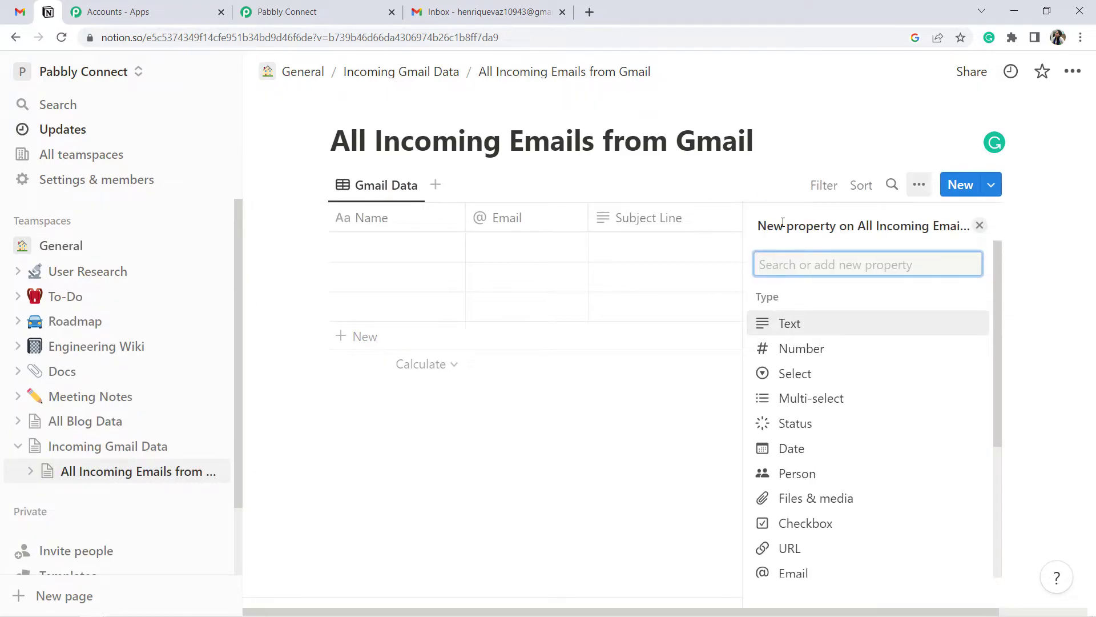
pyautogui.write('Email Body')
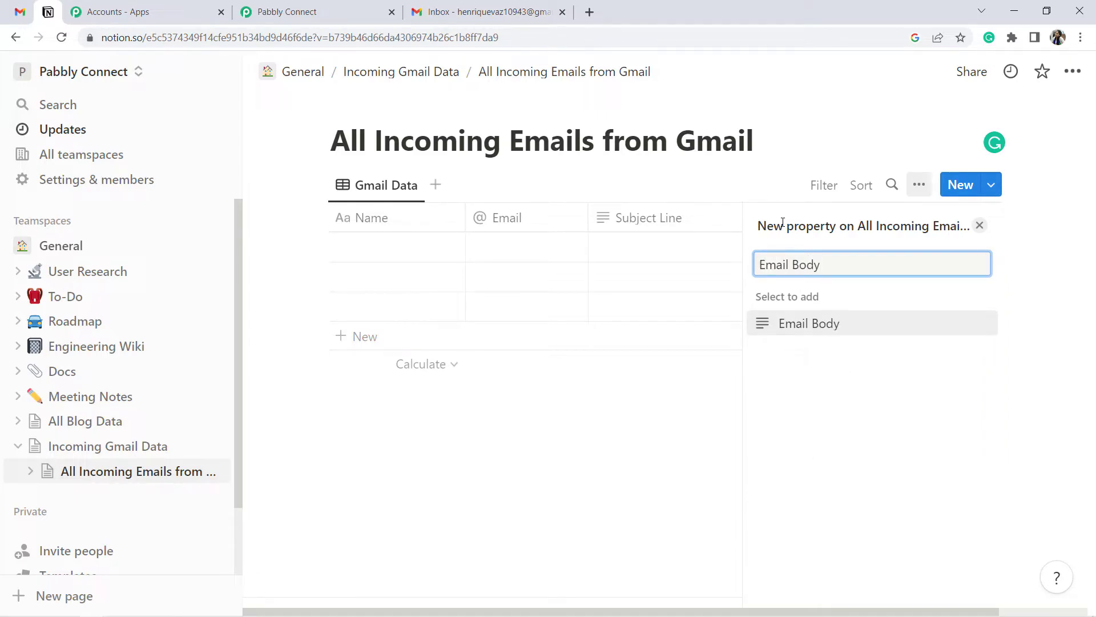
pyautogui.click(789, 325)
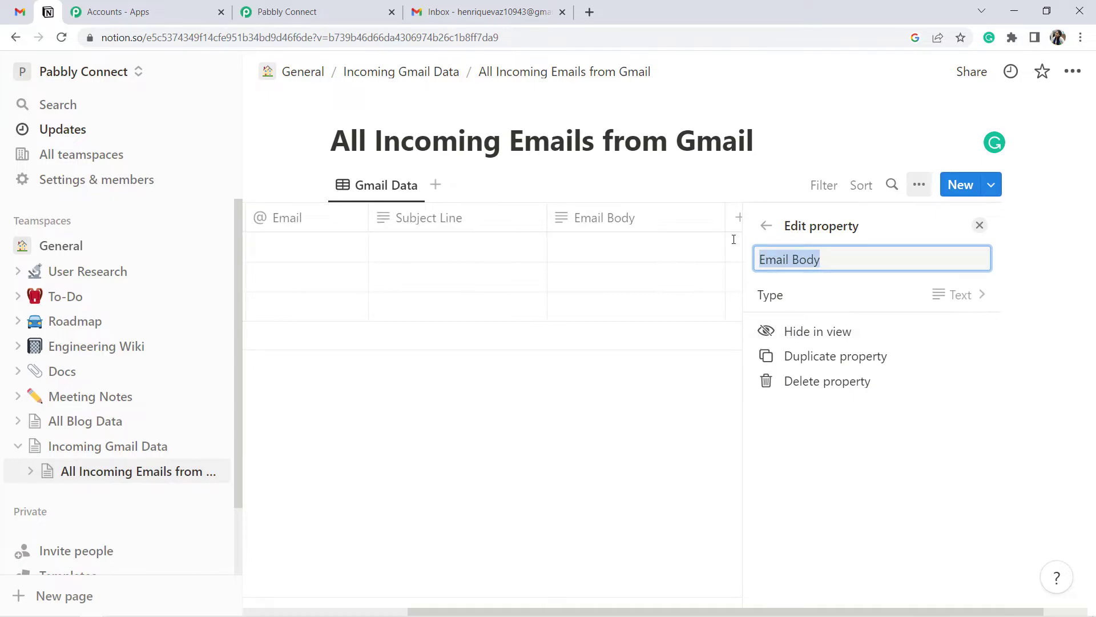
pyautogui.click(766, 225)
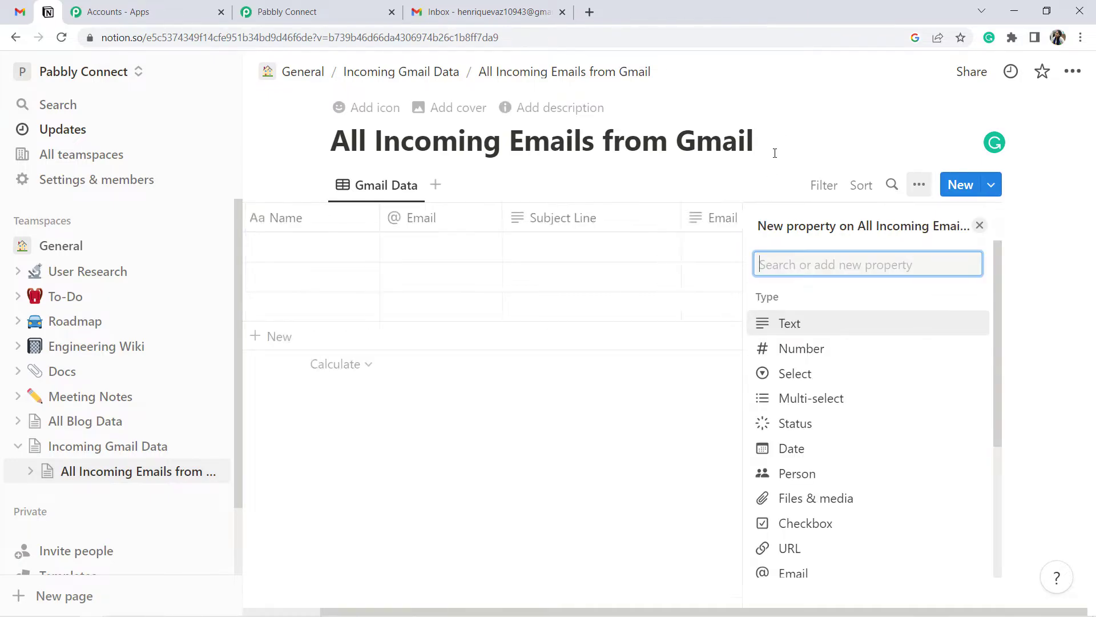
pyautogui.click(773, 158)
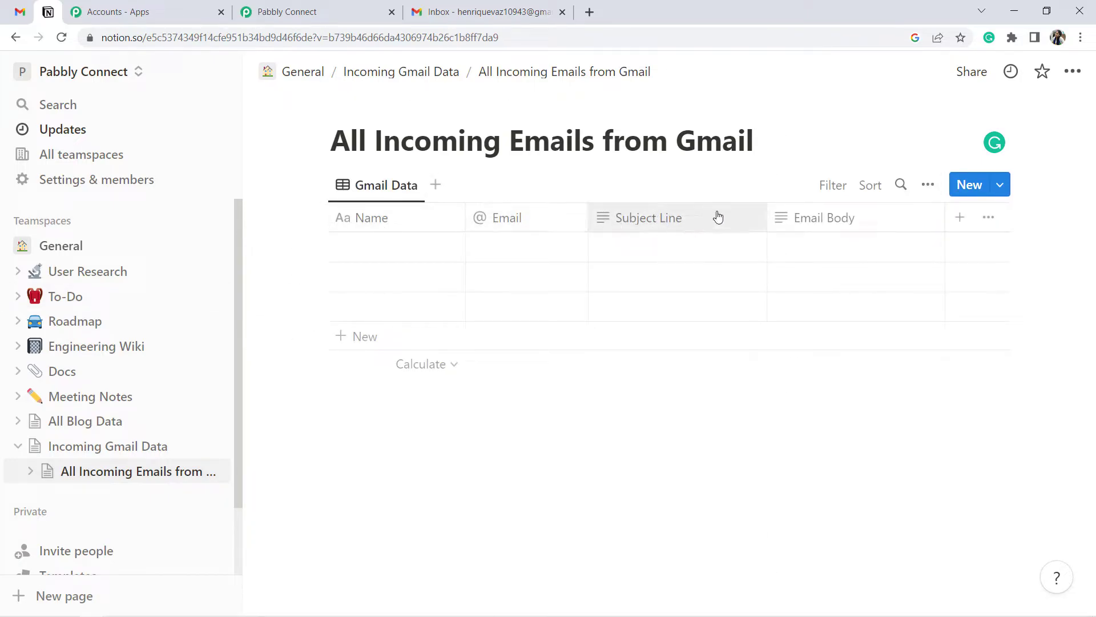
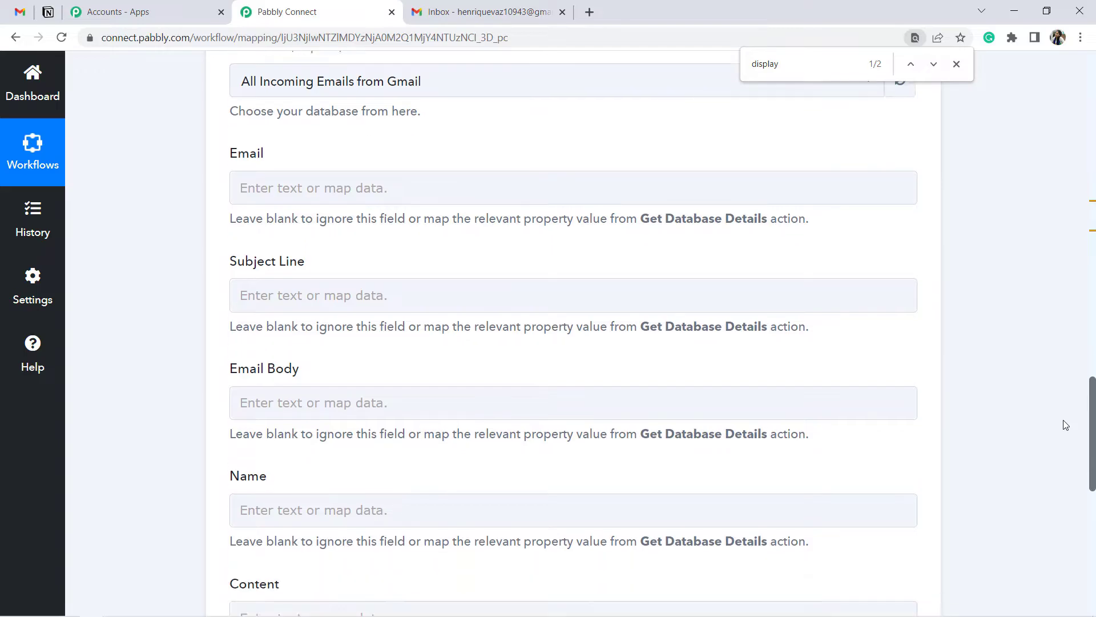
# Step: In the Pabbly Connect workflow's Notion action, try to map the Email field to the Email Parser's To 0 Address value
pyautogui.click(330, 181)
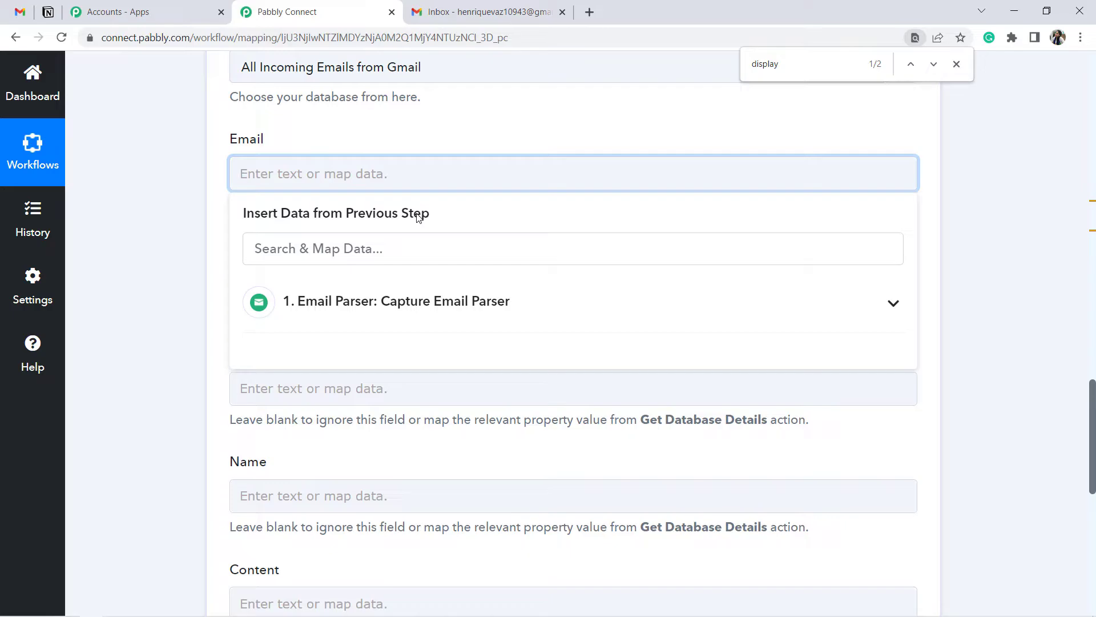
pyautogui.click(359, 301)
pyautogui.click(272, 240)
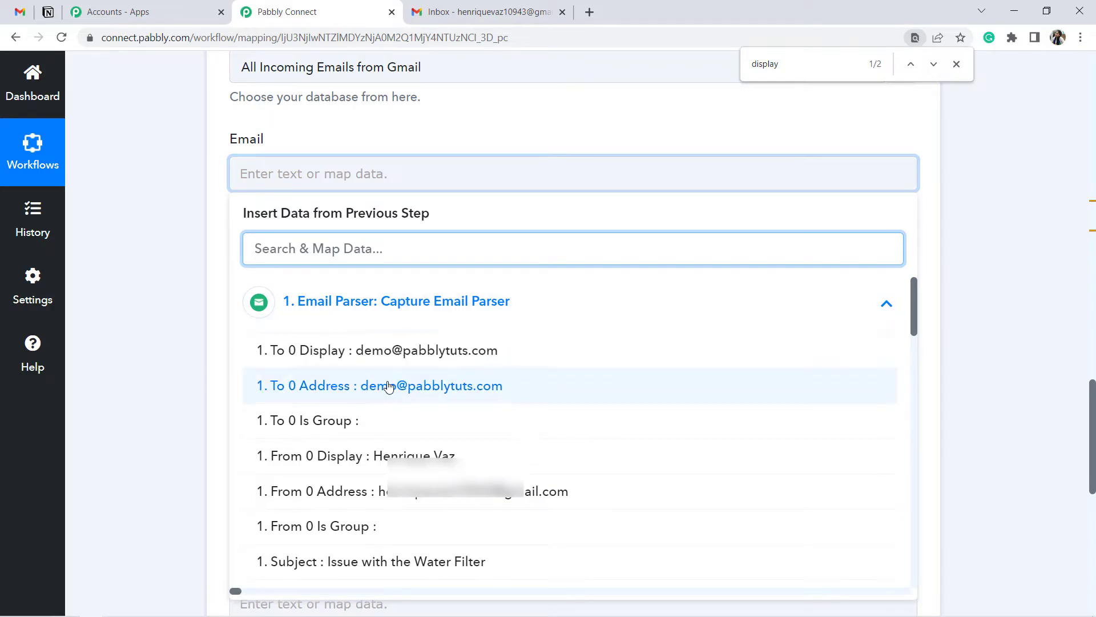
pyautogui.click(408, 386)
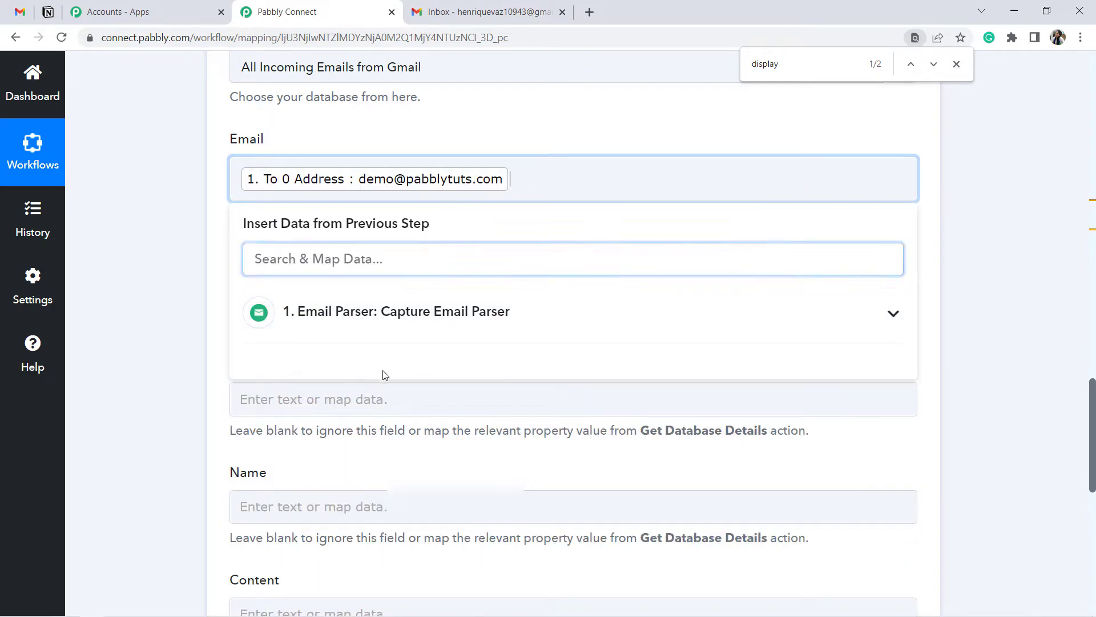
pyautogui.click(159, 282)
pyautogui.click(533, 179)
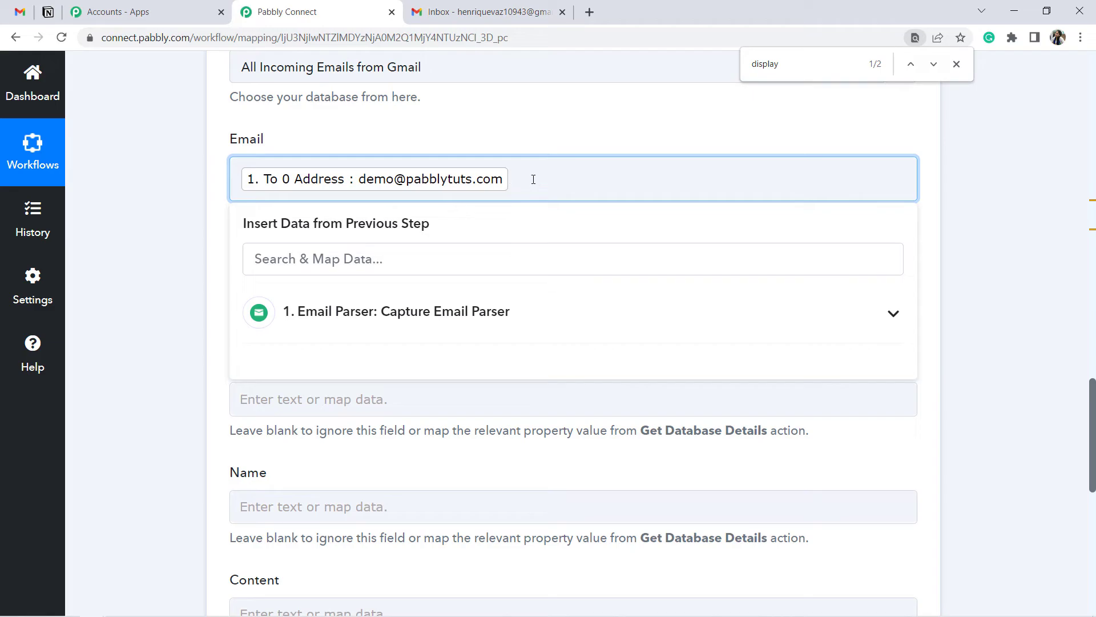
pyautogui.press('BackSpace')
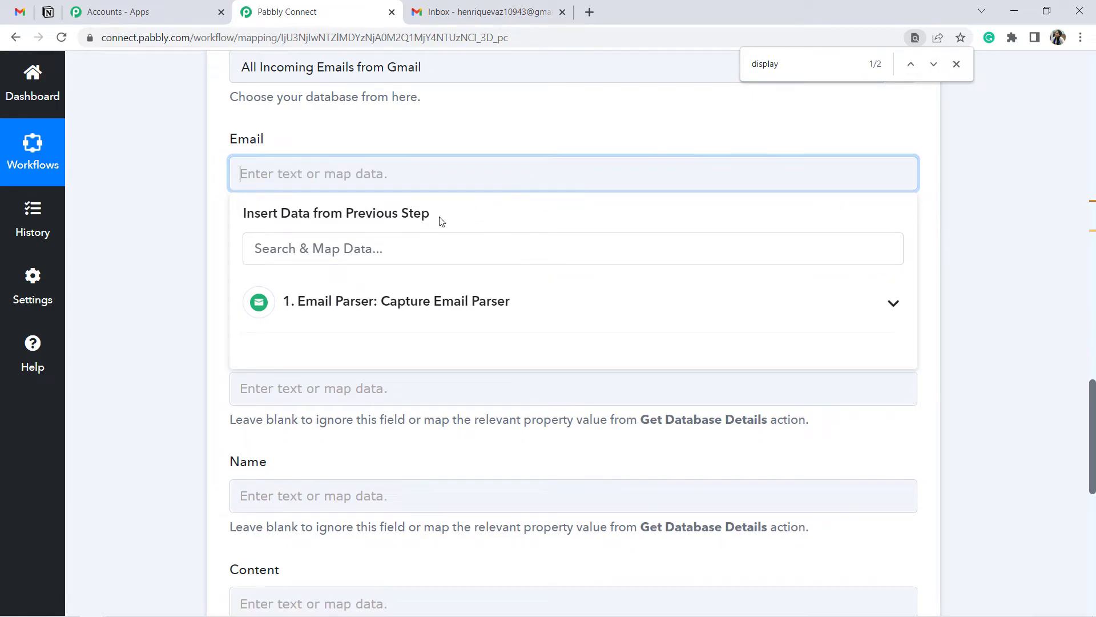
# Step: Map the Email field to the From 0 Address value captured by the Email Parser
pyautogui.click(342, 306)
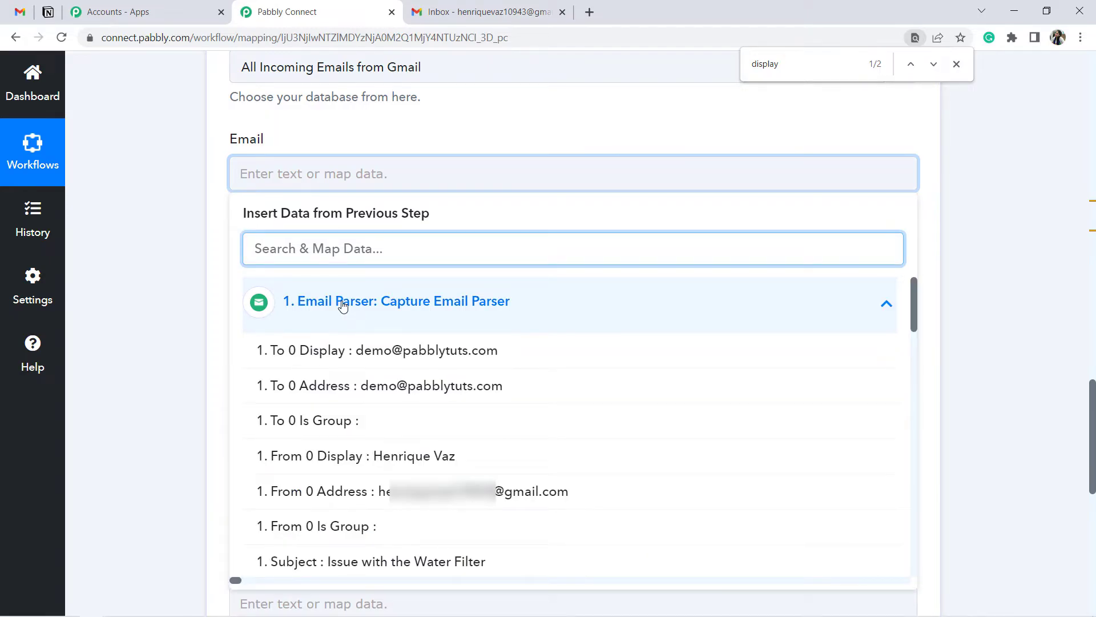
pyautogui.click(380, 490)
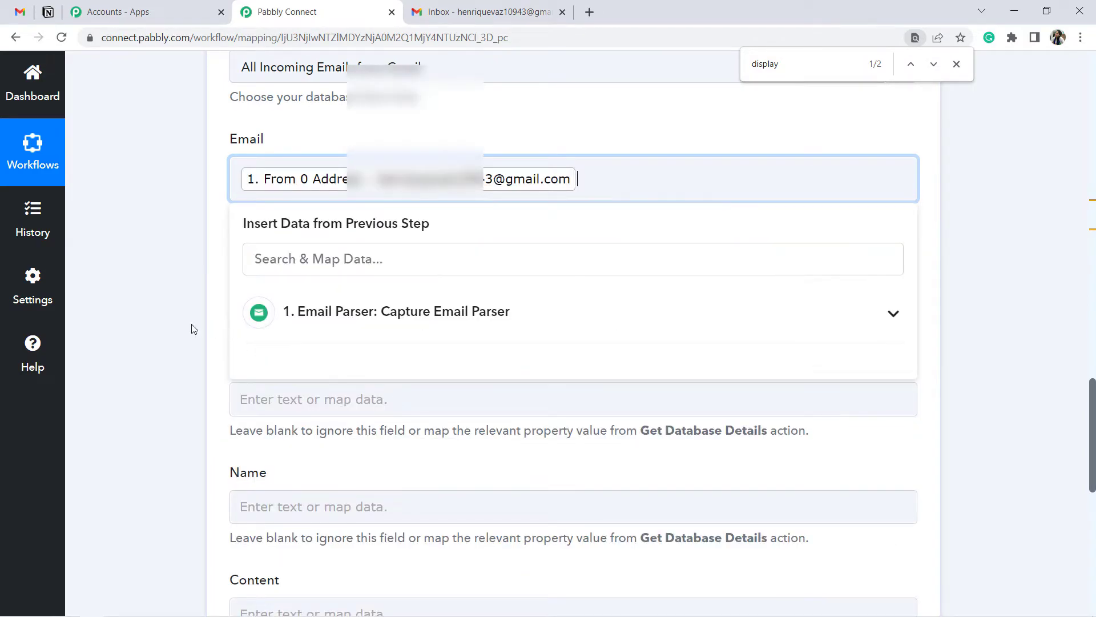
pyautogui.click(1002, 404)
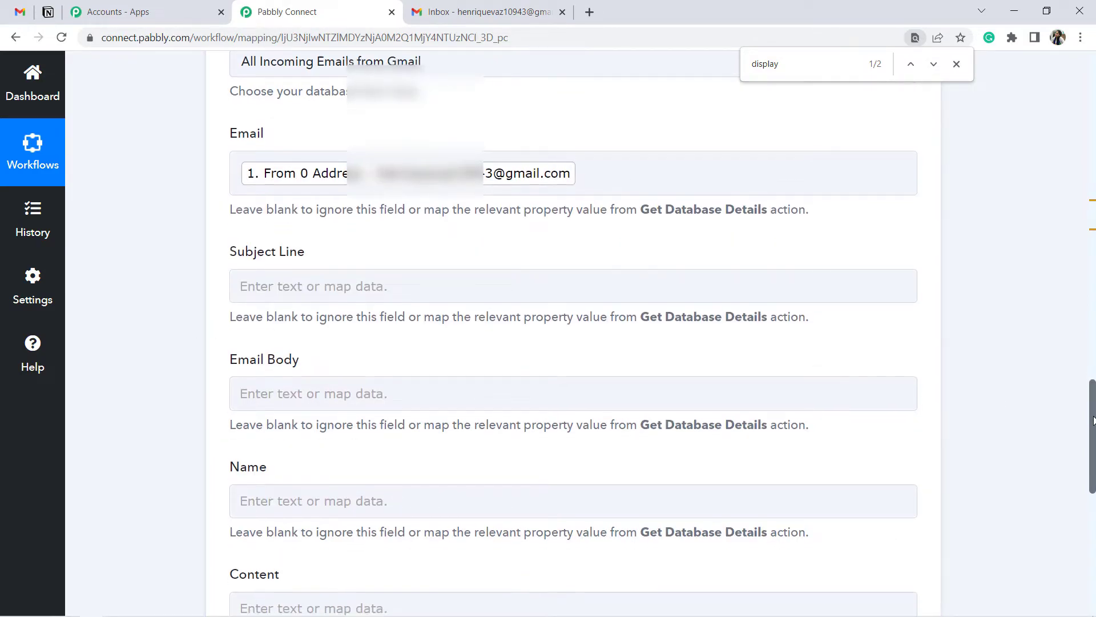
# Step: Map the Subject Line field to the Header Subject value from the Email Parser, finding it with "subj"
pyautogui.scroll(-3, 1093, 415)
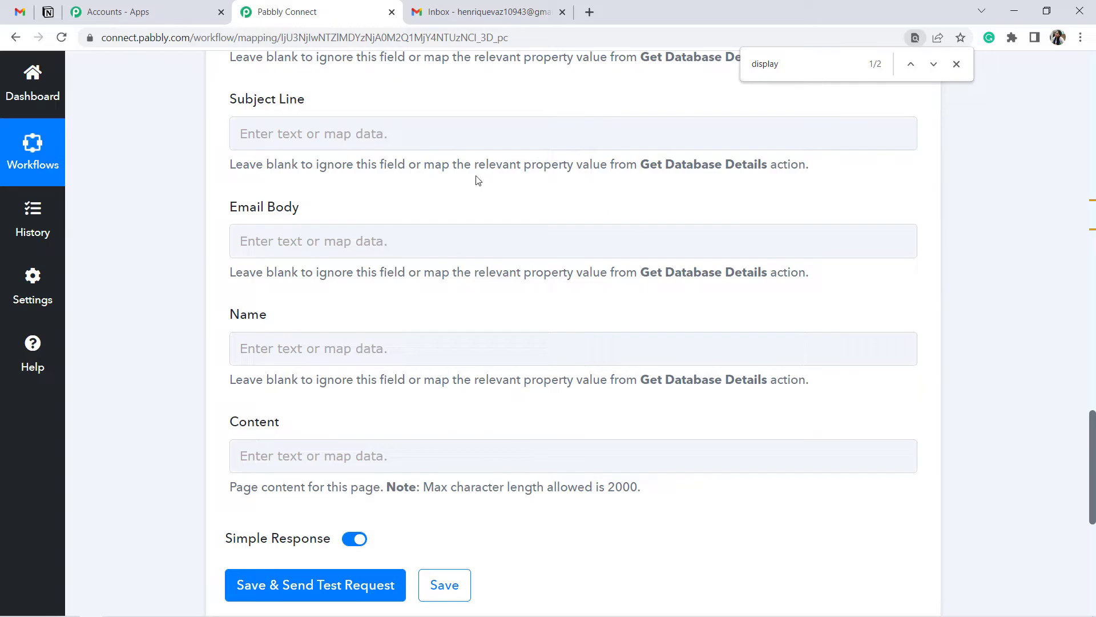
pyautogui.click(335, 143)
pyautogui.write('s')
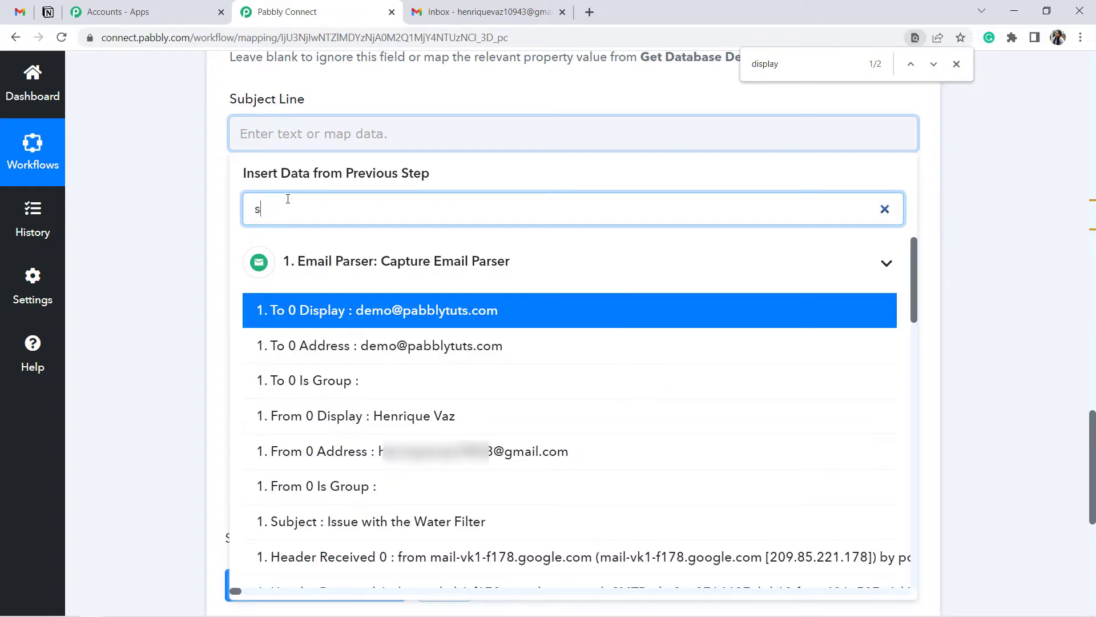
pyautogui.write('ubj')
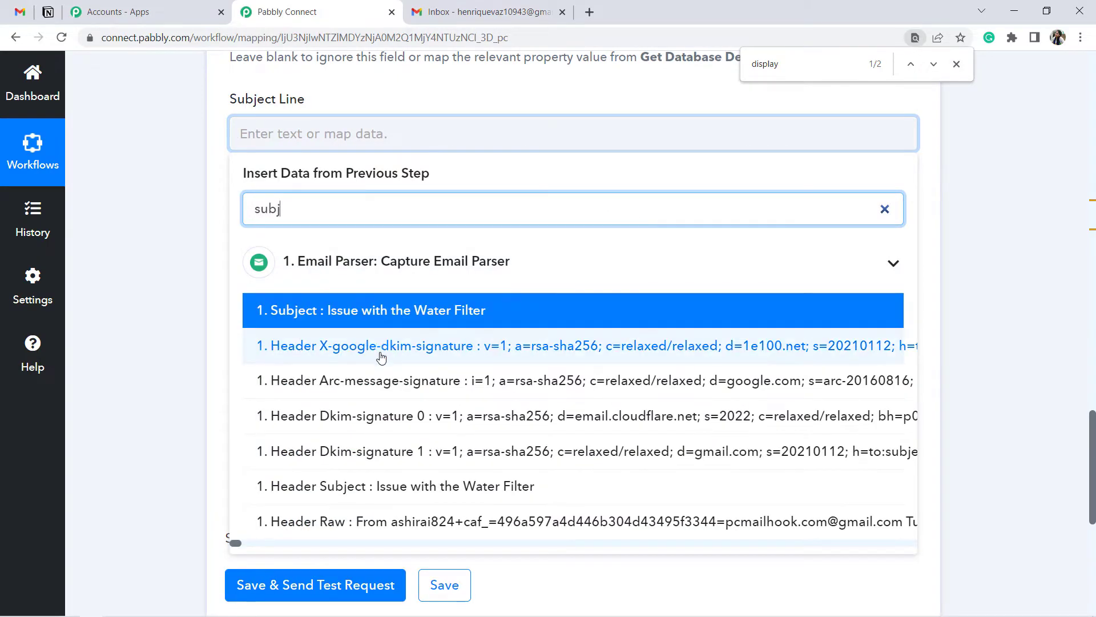
pyautogui.click(412, 488)
pyautogui.click(166, 284)
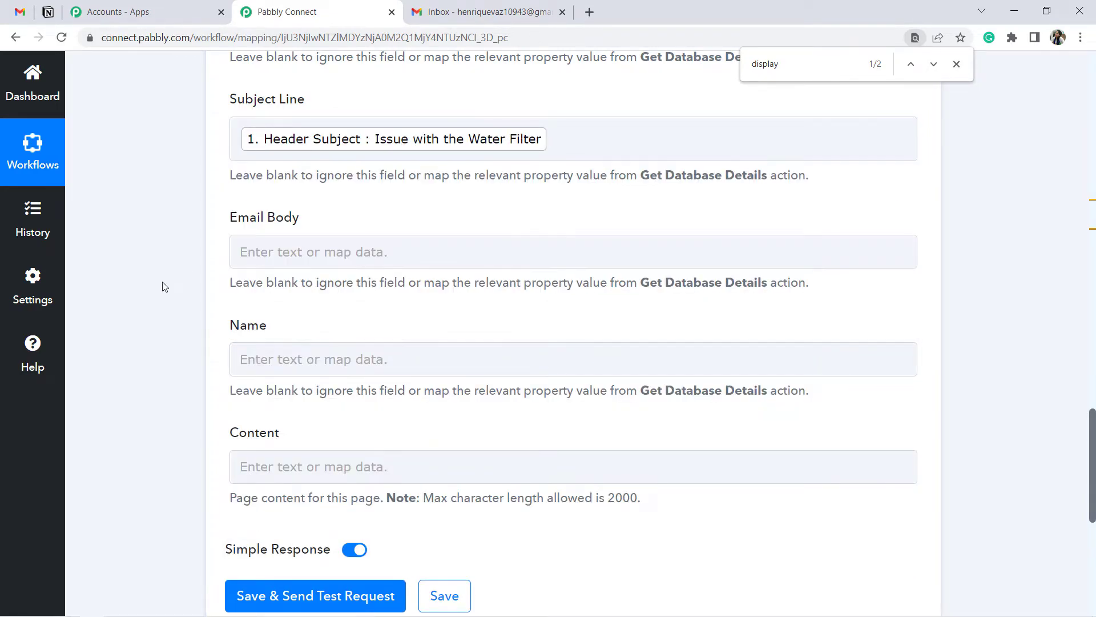
# Step: Map the Email Body field to the Body Text value from the Email Parser, finding it with "body"
pyautogui.click(313, 251)
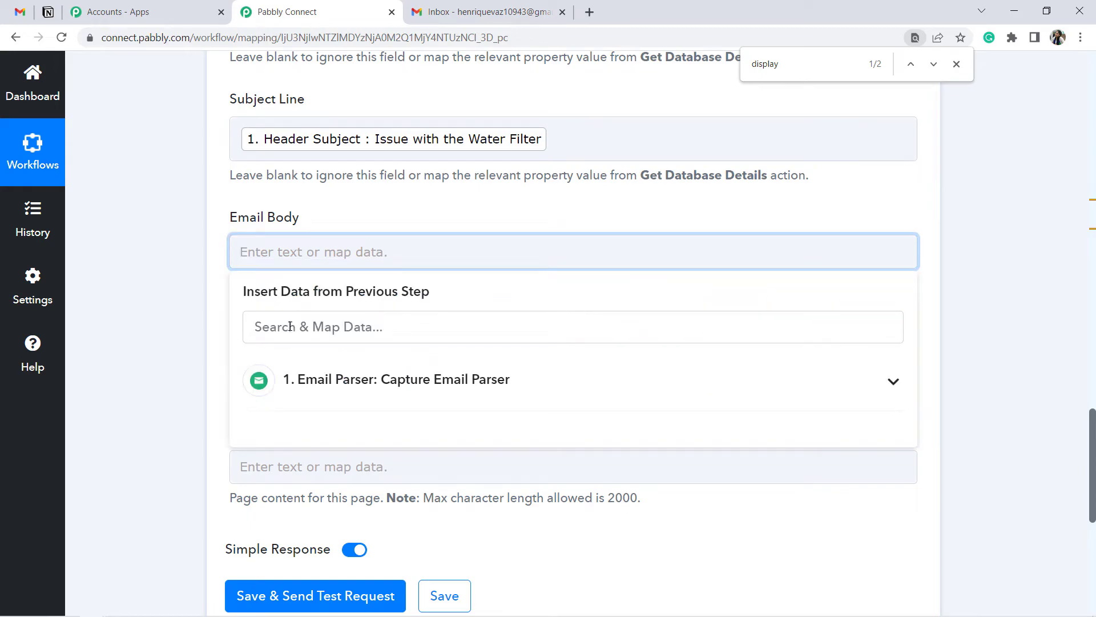
pyautogui.click(290, 326)
pyautogui.write('body')
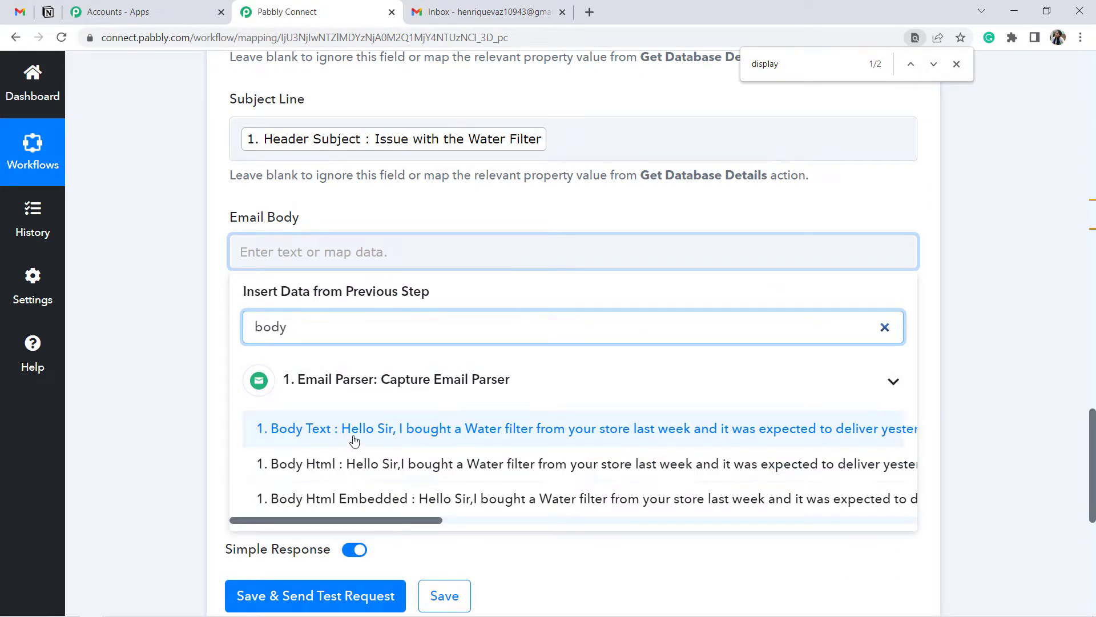
pyautogui.click(566, 434)
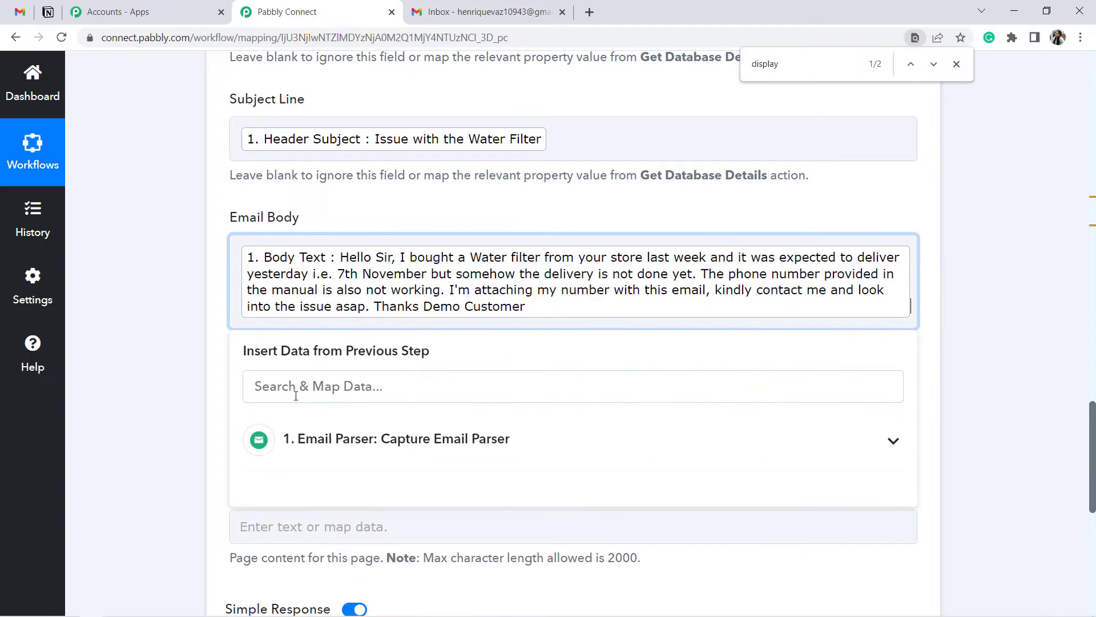
pyautogui.click(159, 425)
# Step: Map the Name field to the From 0 Display value from the Email Parser, finding it with "disp"
pyautogui.scroll(-3, 574, 334)
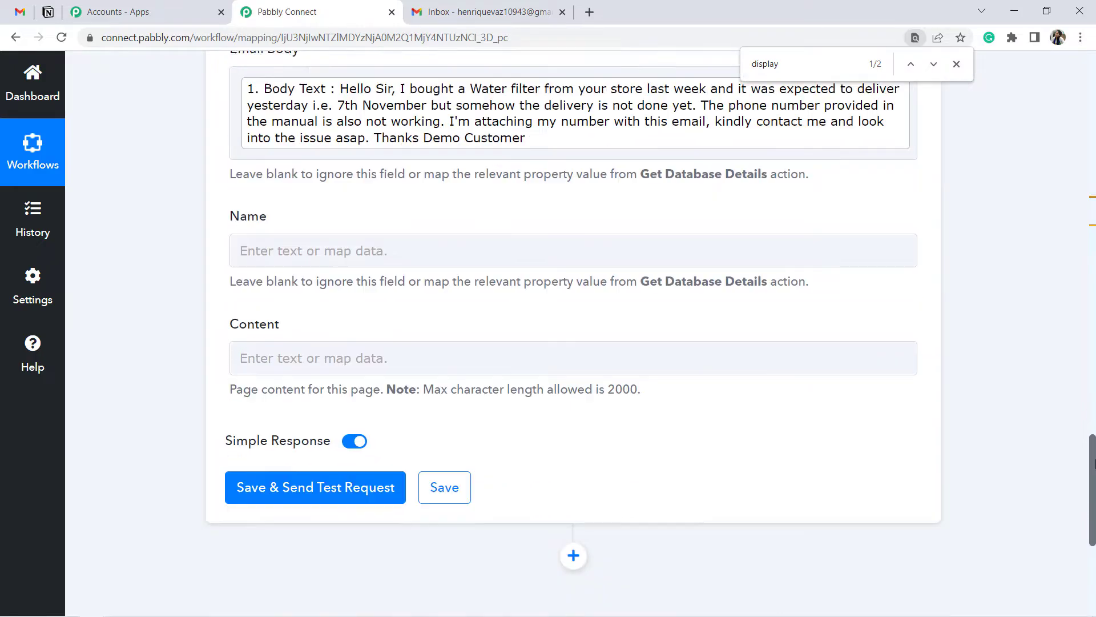
pyautogui.click(285, 210)
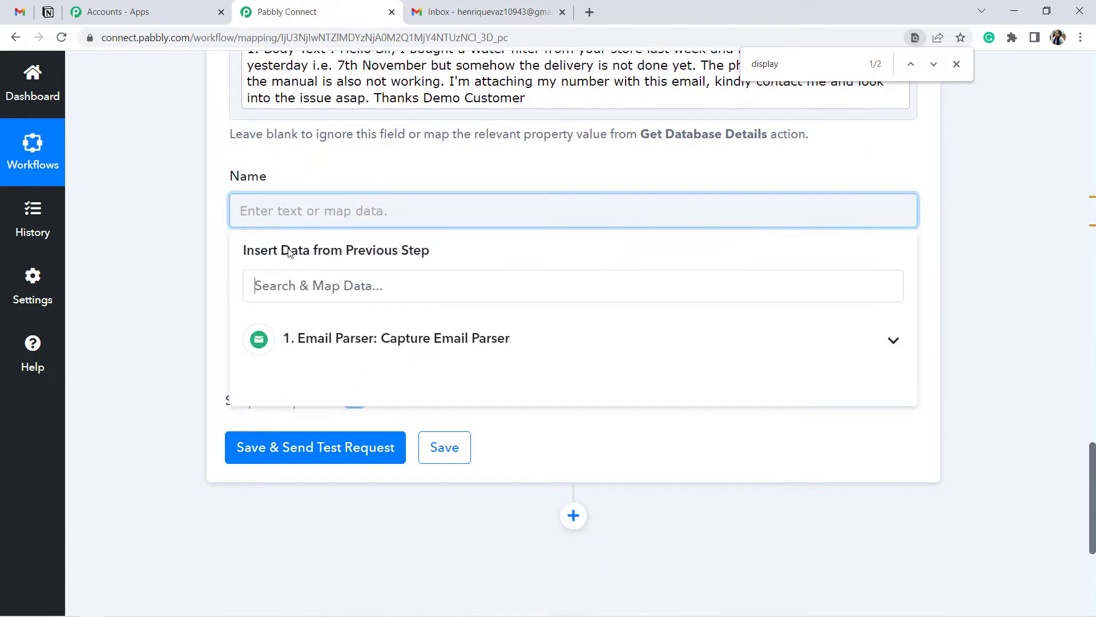
pyautogui.click(283, 277)
pyautogui.write('disp')
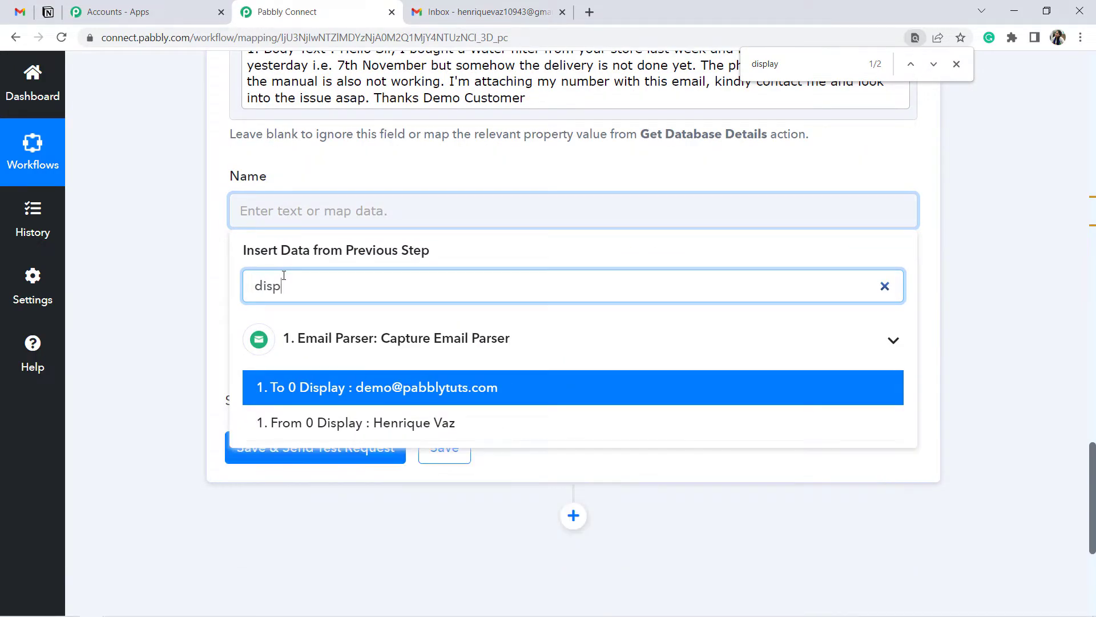
pyautogui.click(337, 423)
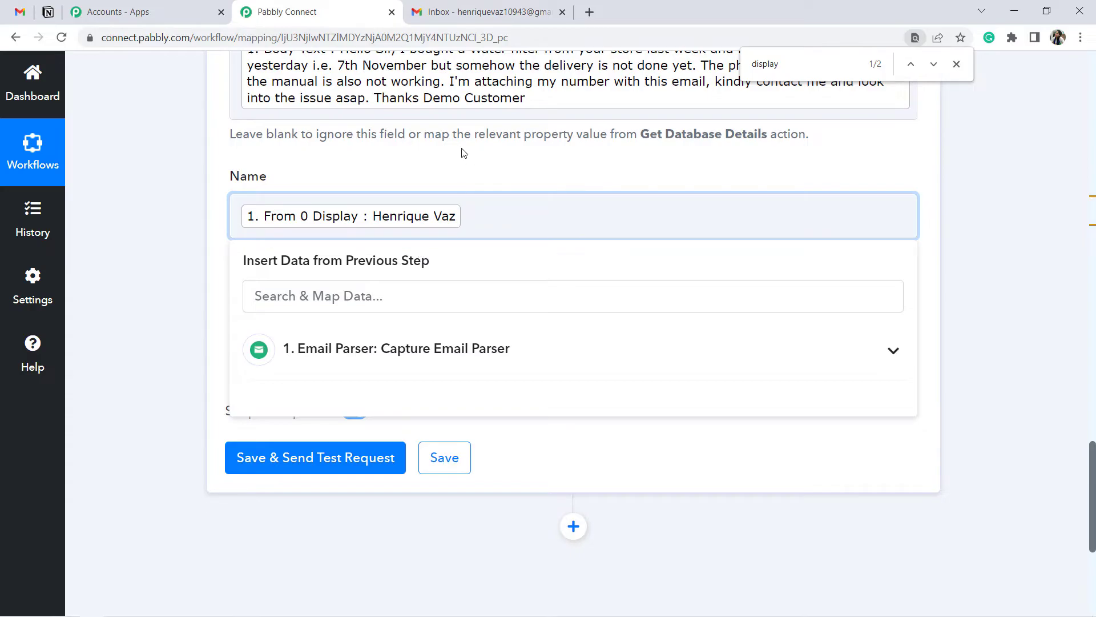
pyautogui.click(191, 331)
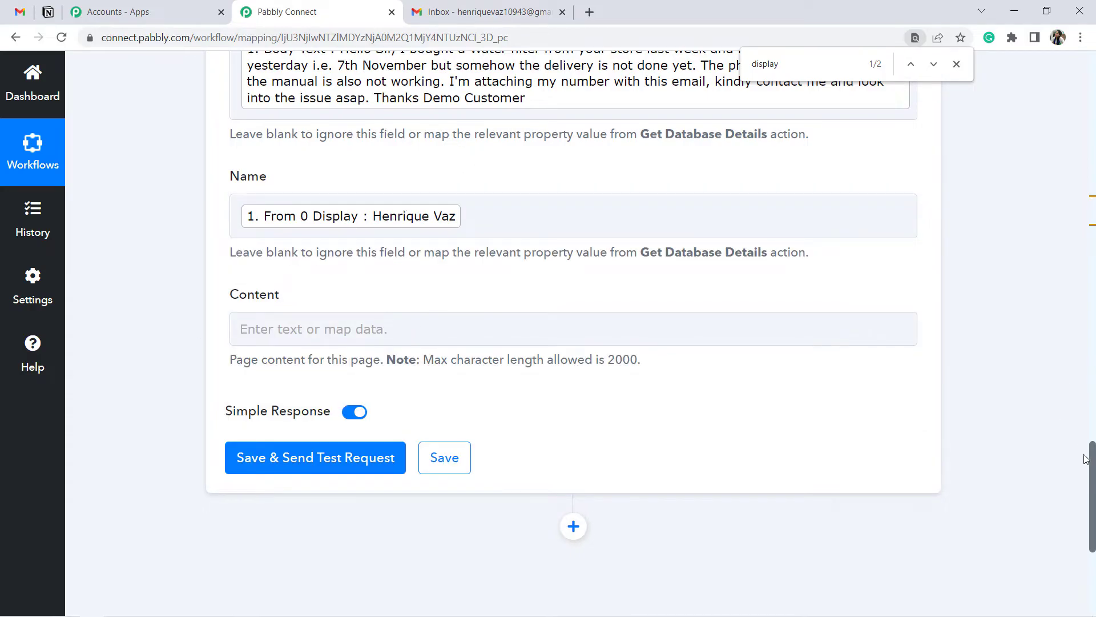
pyautogui.scroll(-5, 1093, 465)
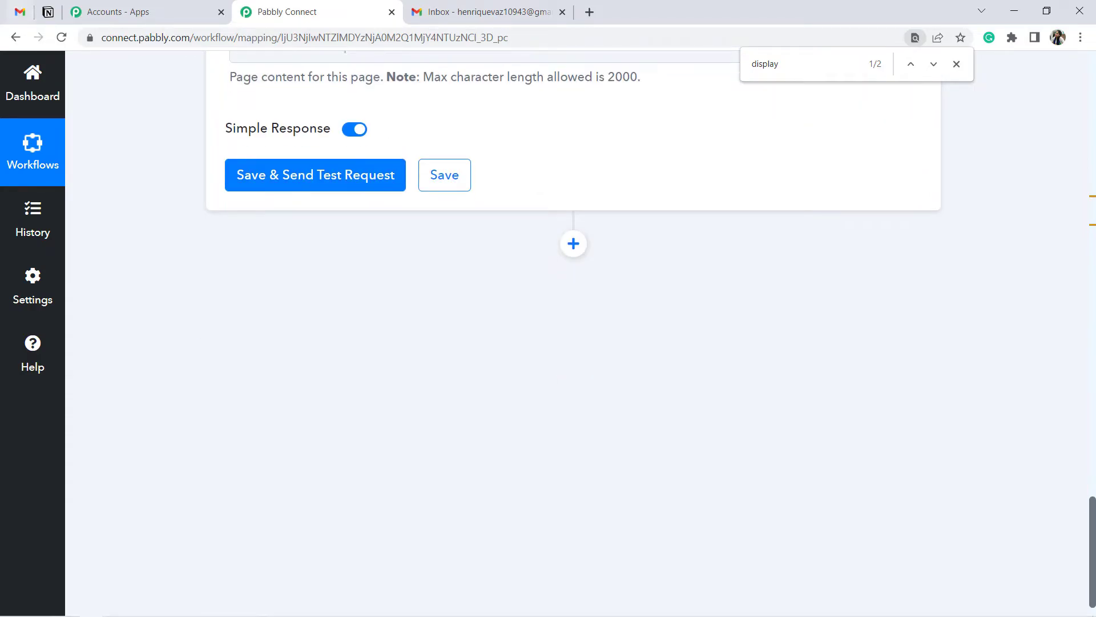
# Step: Save and test the Create Database Item action, then check the new entry in the Notion database
pyautogui.click(252, 194)
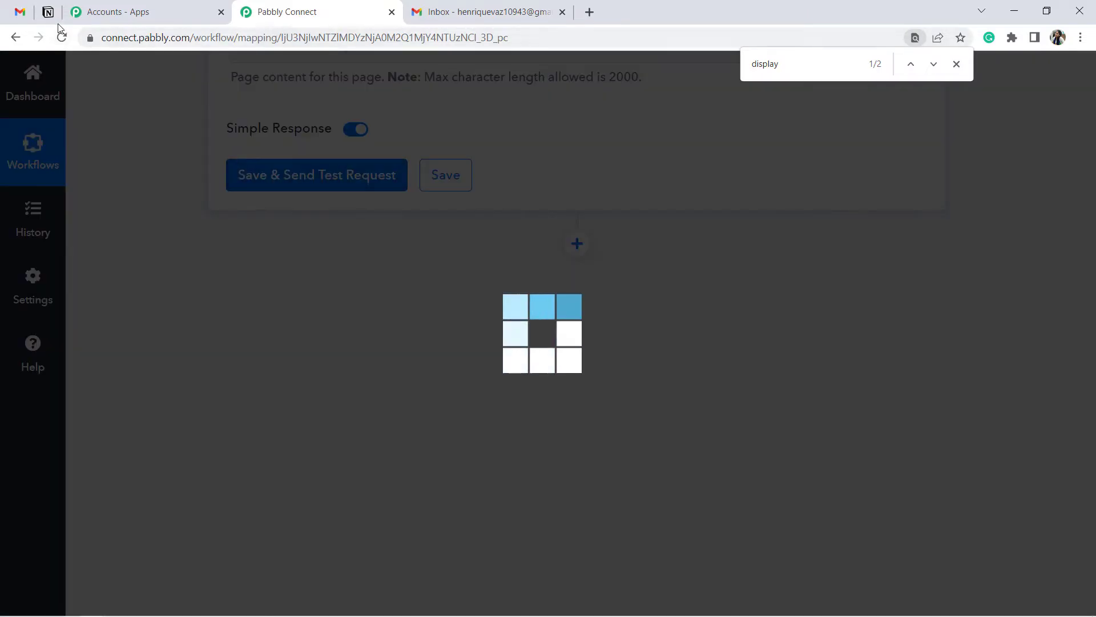
pyautogui.click(49, 19)
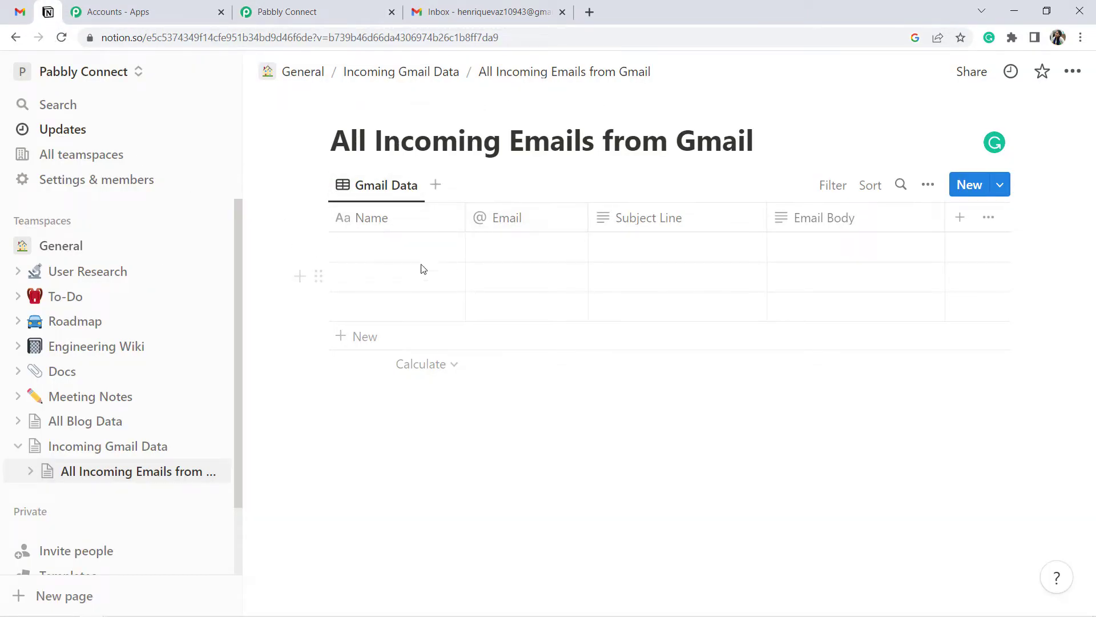
pyautogui.moveTo(444, 250)
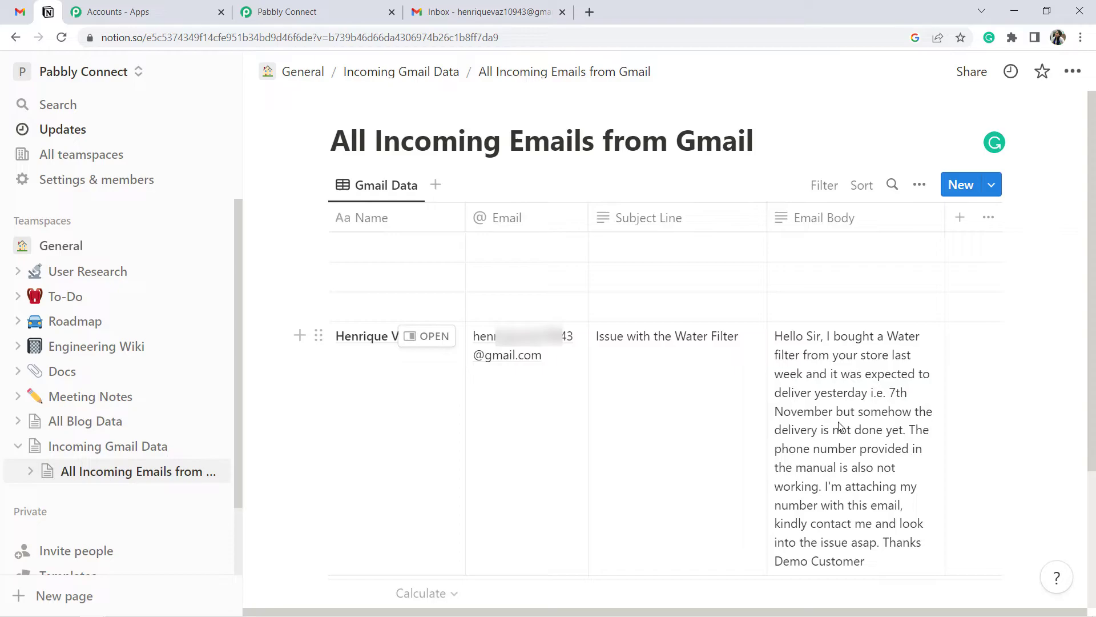
pyautogui.click(921, 427)
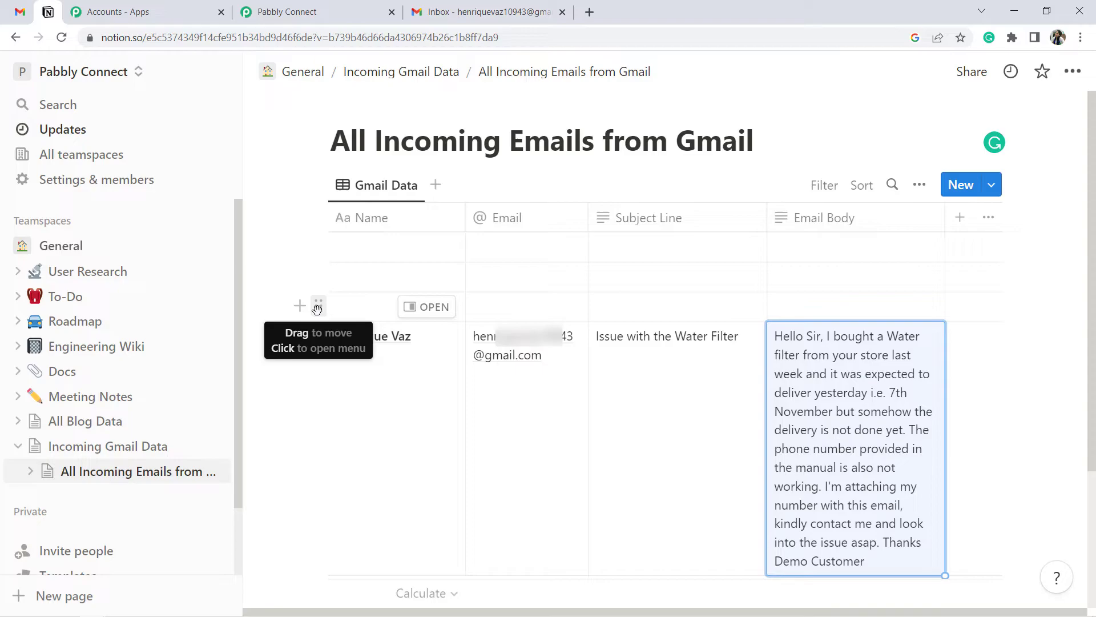
# Step: Delete the three empty rows above the customer entry in the All Incoming Emails from Gmail table
pyautogui.rightClick(317, 309)
pyautogui.press('Escape')
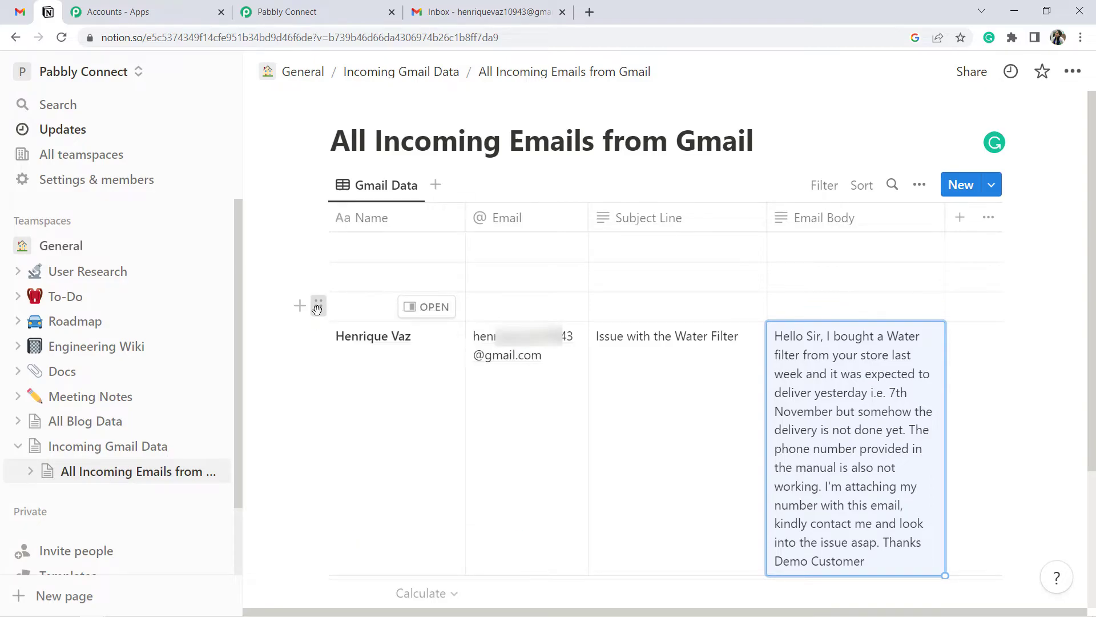
pyautogui.click(317, 307)
pyautogui.click(150, 250)
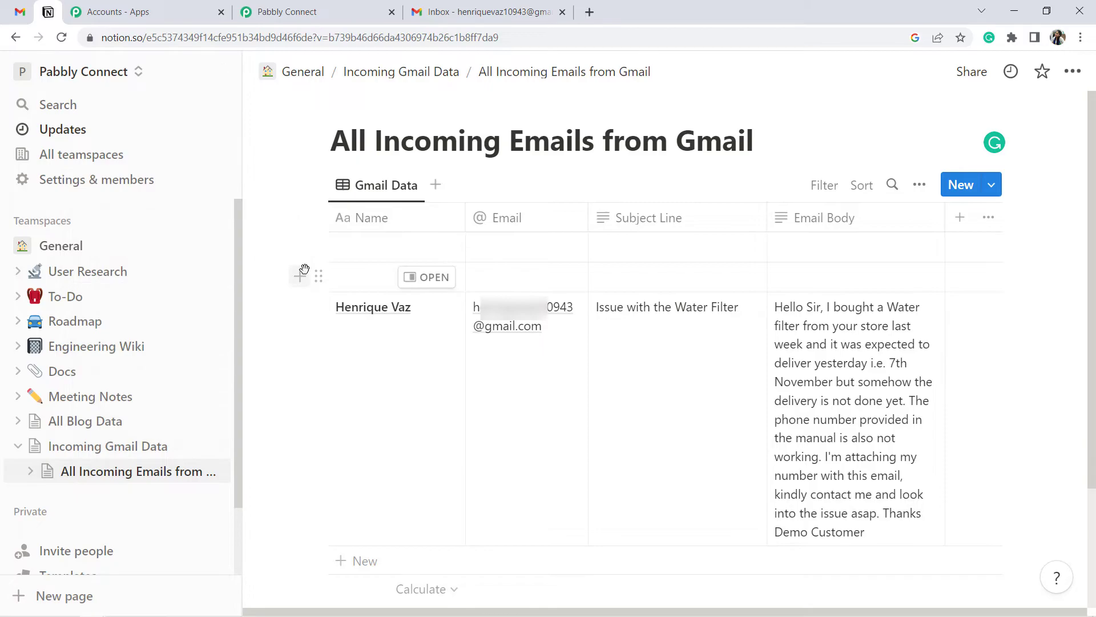
pyautogui.click(228, 217)
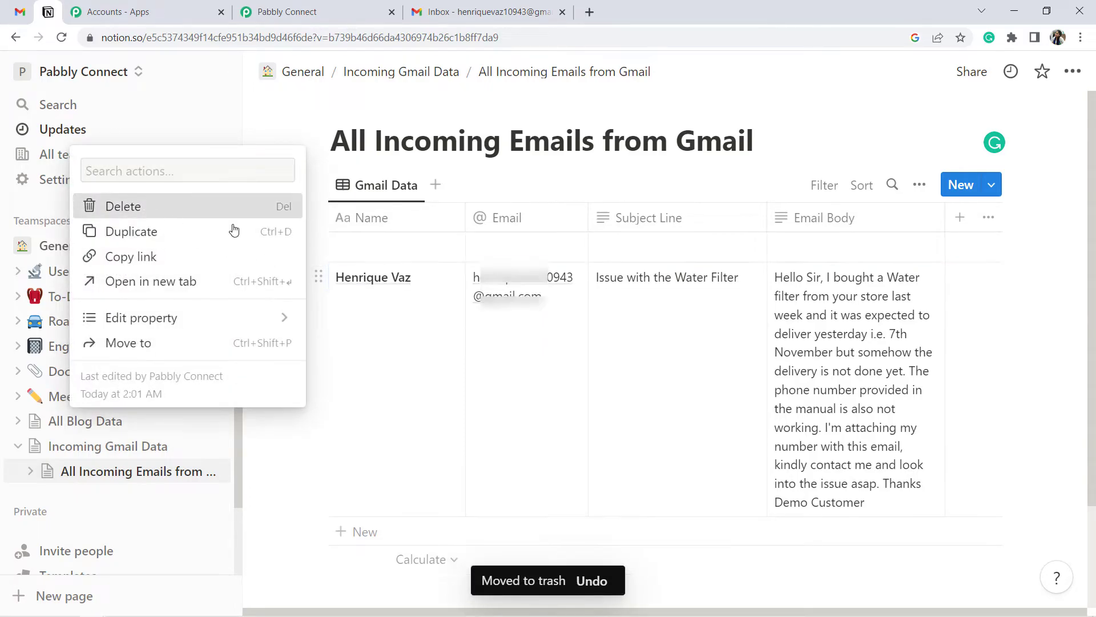
pyautogui.click(317, 246)
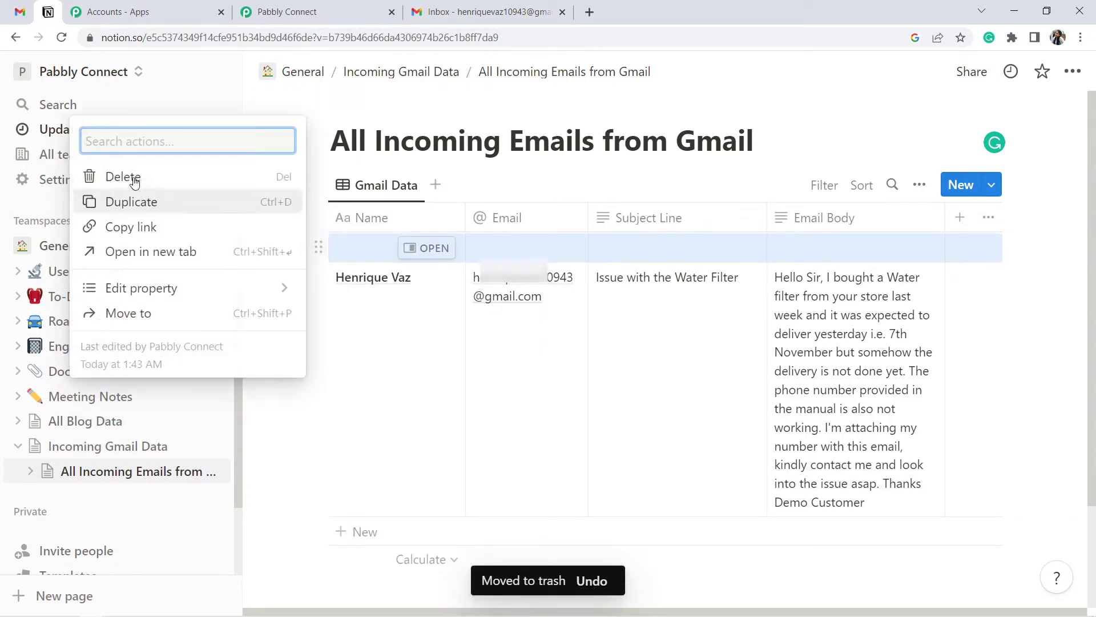
pyautogui.click(111, 176)
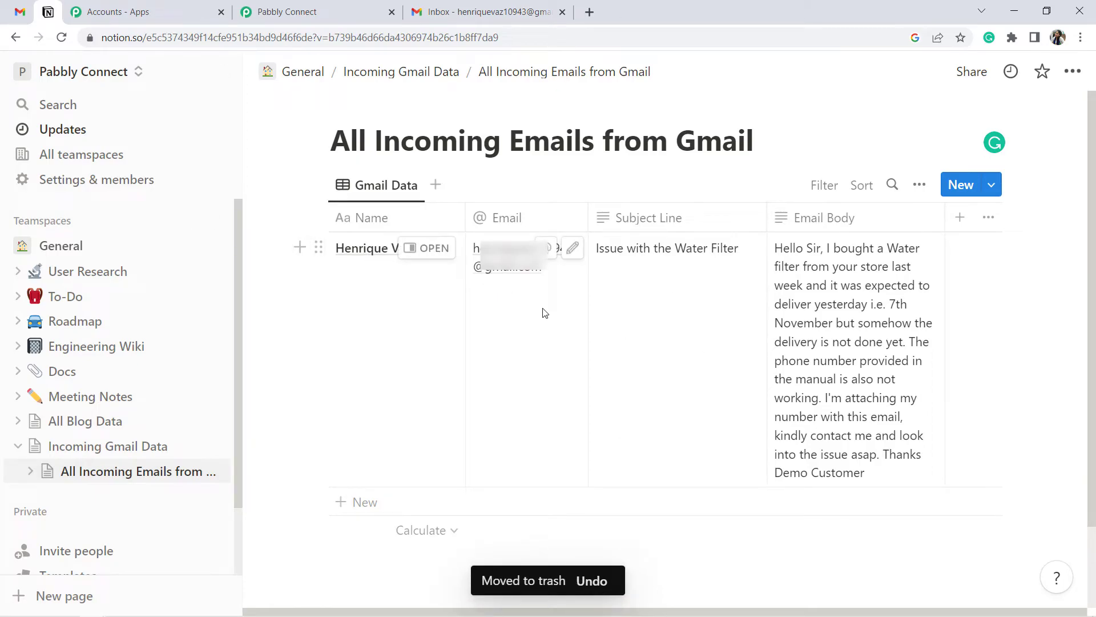
# Step: Return to the Gmail inbox and compare the received email with the Notion table entry
pyautogui.click(20, 11)
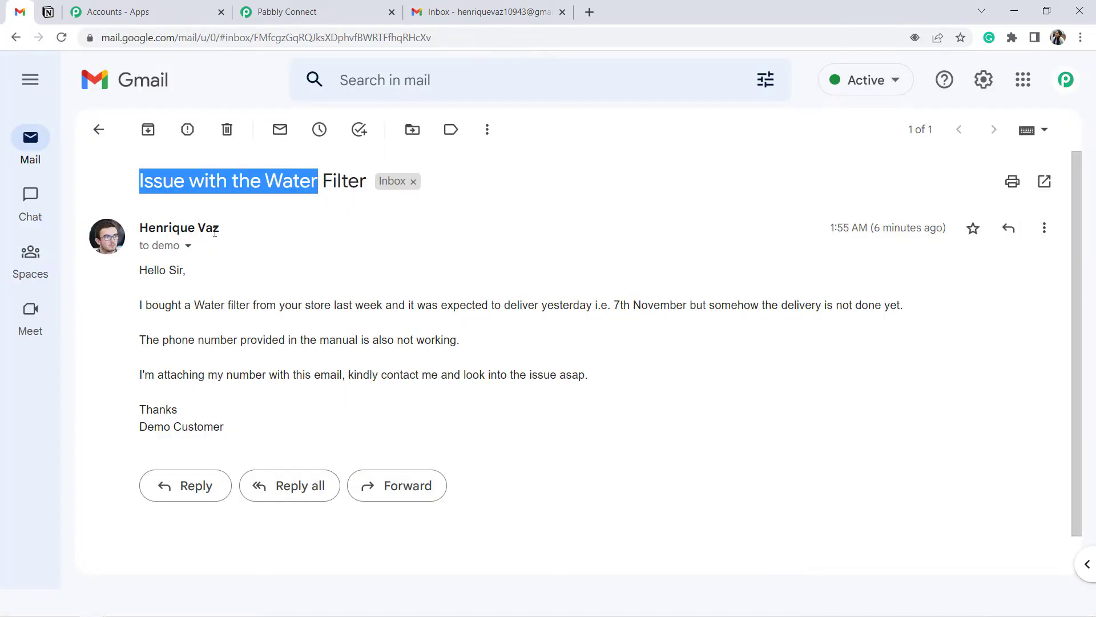
pyautogui.click(99, 130)
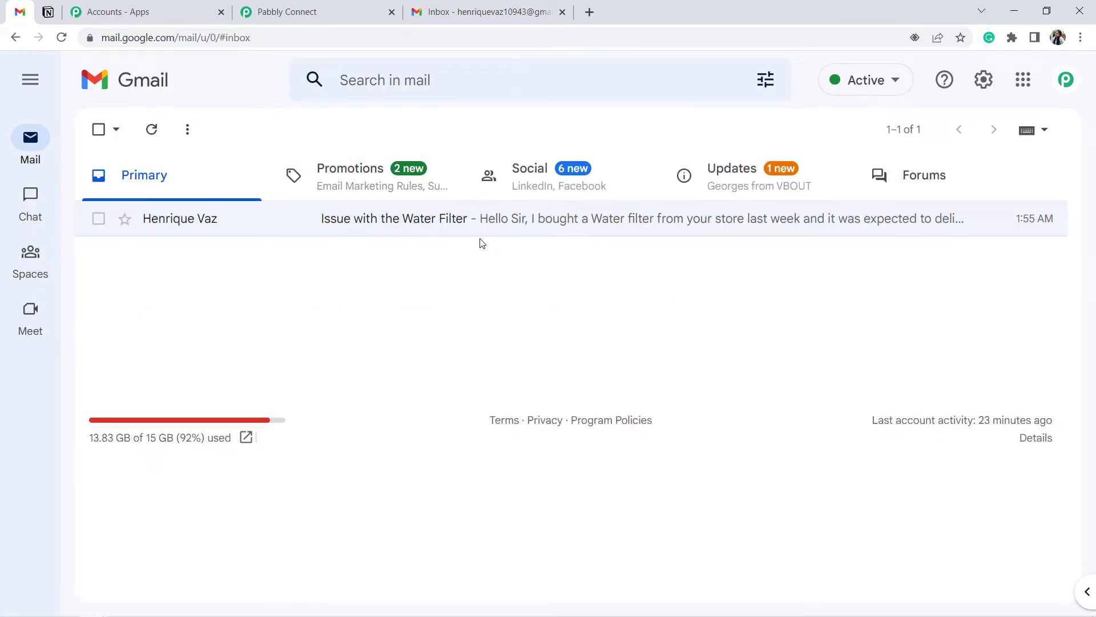
pyautogui.click(48, 11)
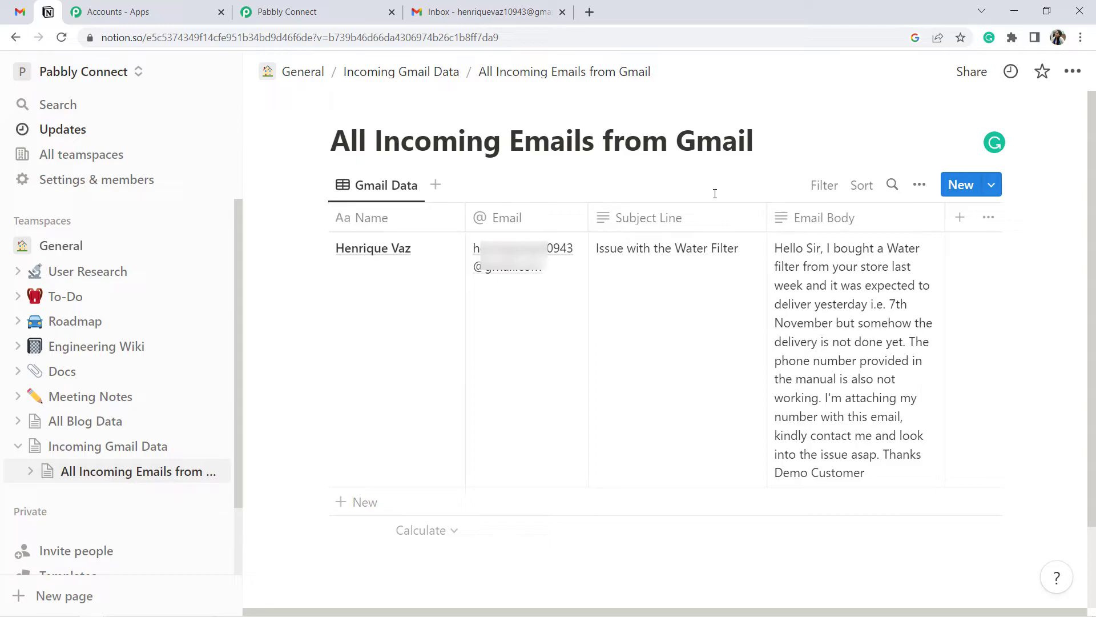
pyautogui.click(20, 11)
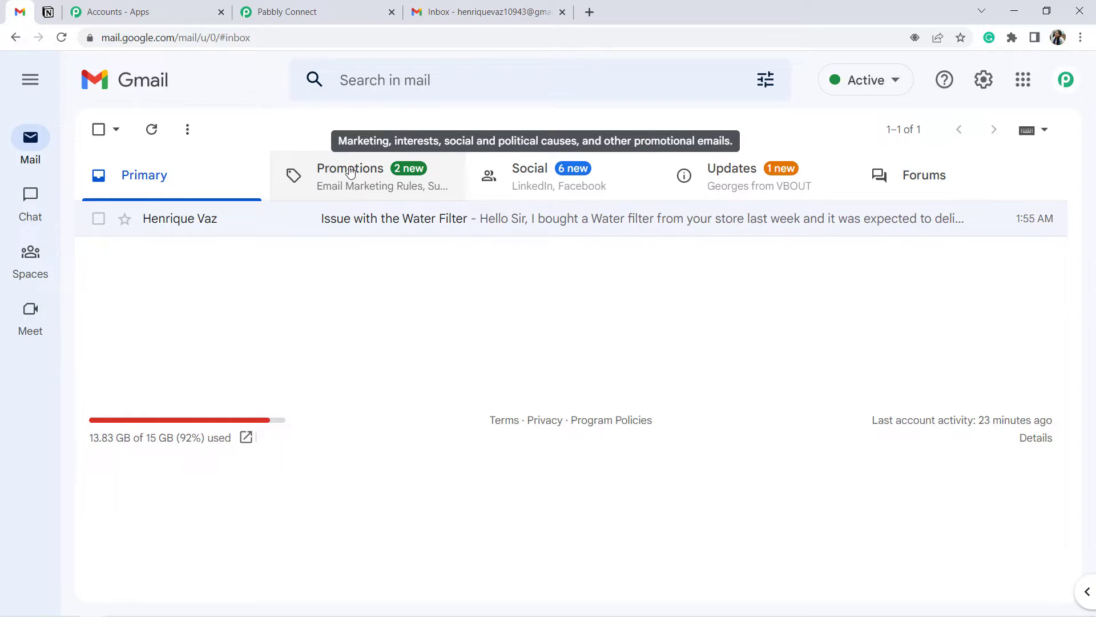
pyautogui.click(48, 12)
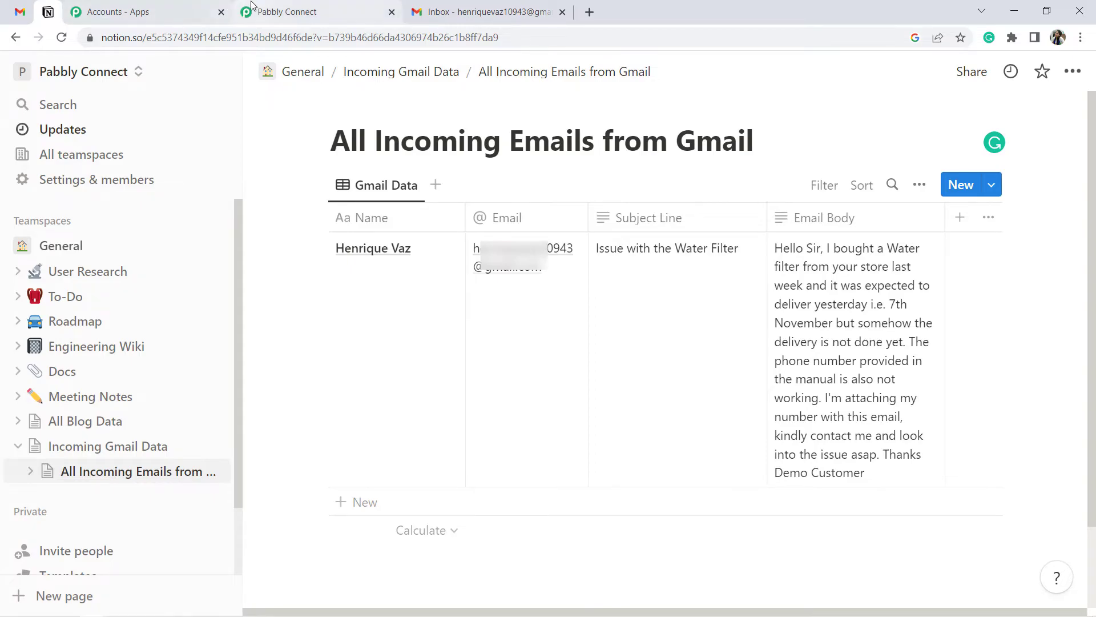
# Step: In the Pabbly Connect workflow, add a Filter action between the Email Parser trigger and the Notion action
pyautogui.click(286, 12)
pyautogui.moveTo(1092, 502); pyautogui.dragTo(1057, 249)
pyautogui.click(581, 431)
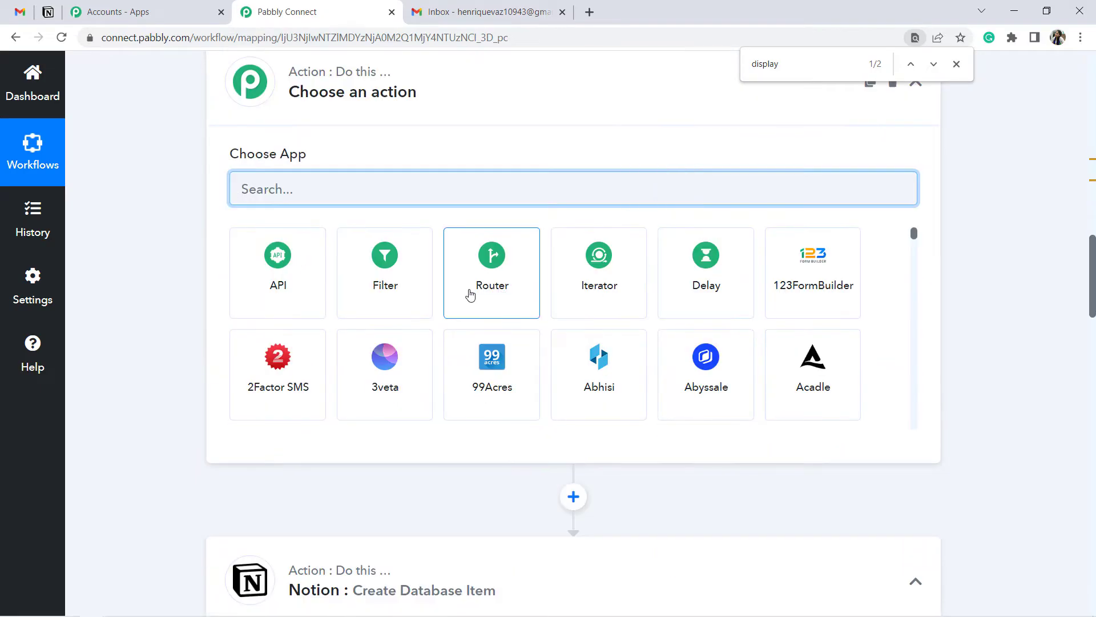
pyautogui.click(416, 264)
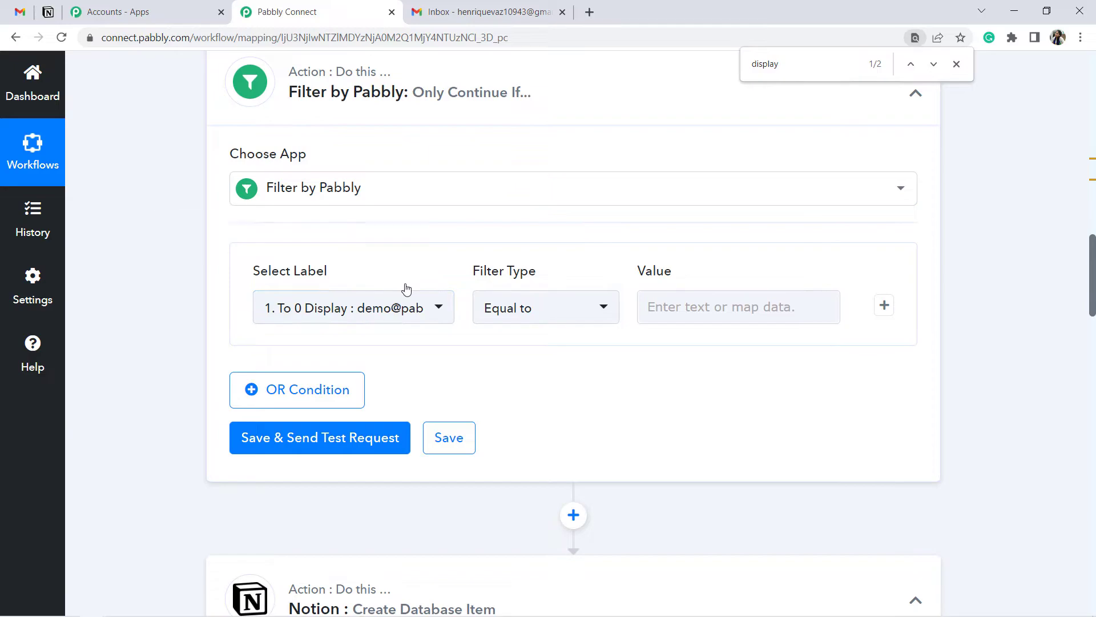
# Step: Set the filter condition's label to the Email Parser's From 0 Address, finding it with "@"
pyautogui.click(428, 314)
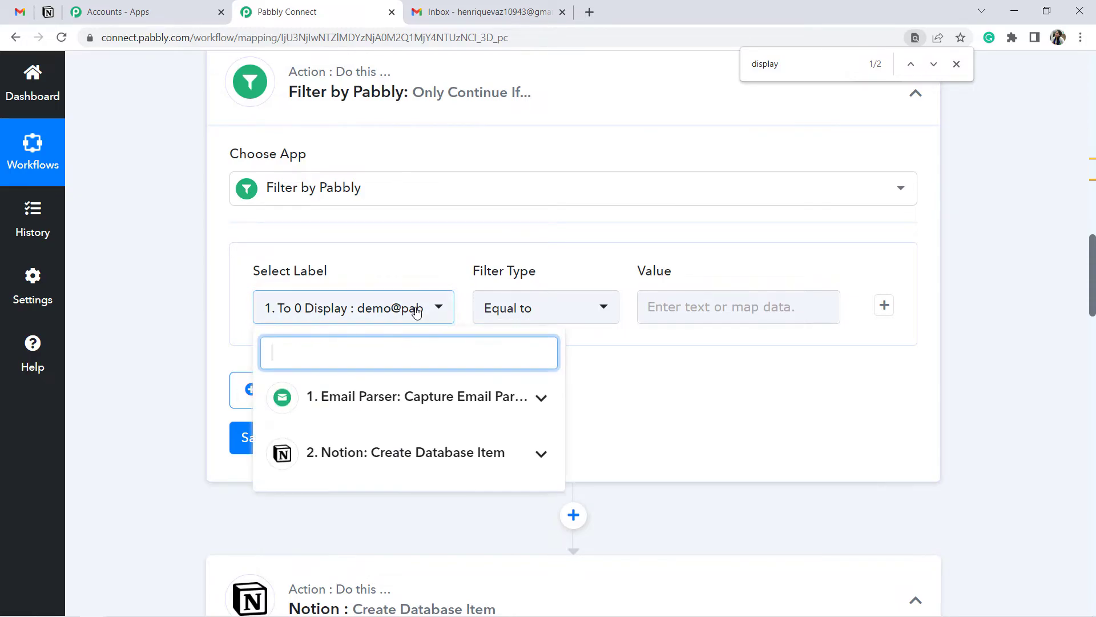
pyautogui.click(367, 405)
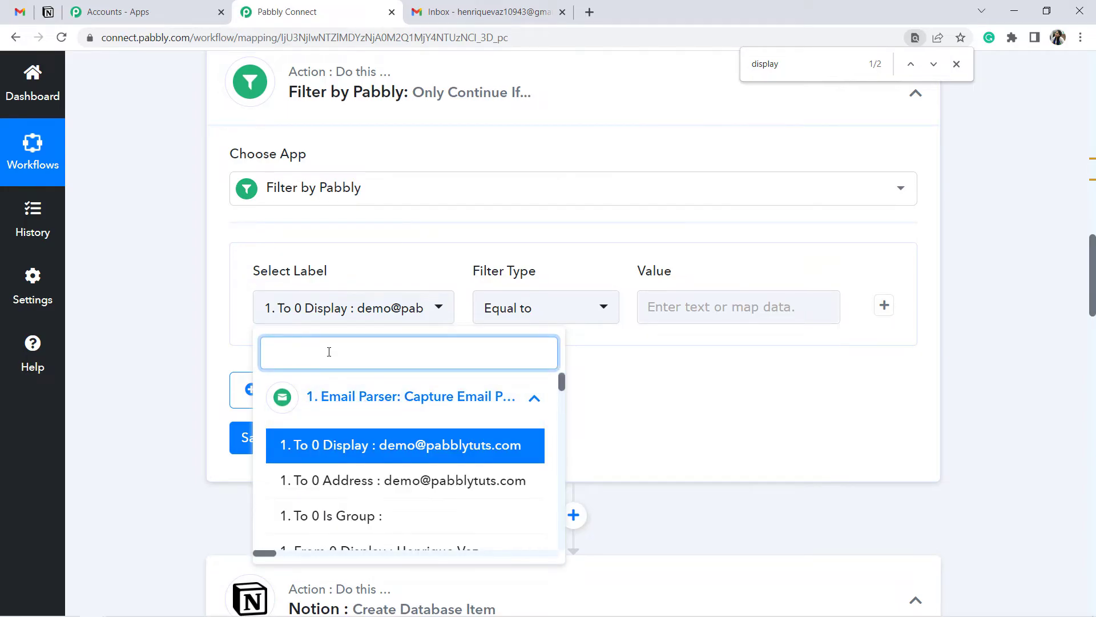
pyautogui.write('@')
pyautogui.click(371, 517)
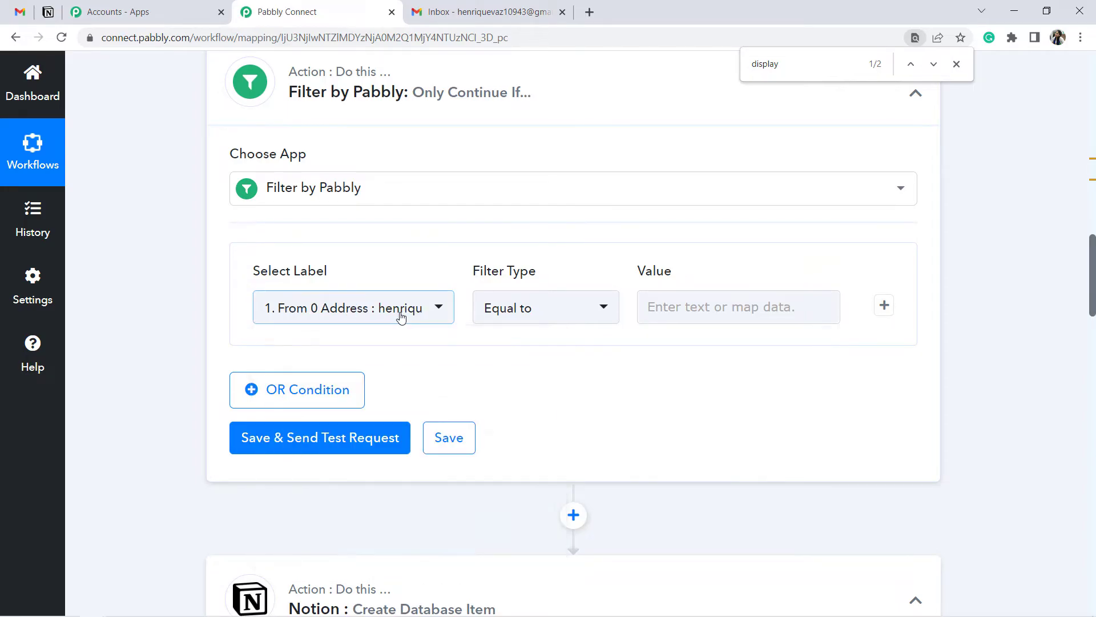
pyautogui.click(402, 317)
pyautogui.write('@')
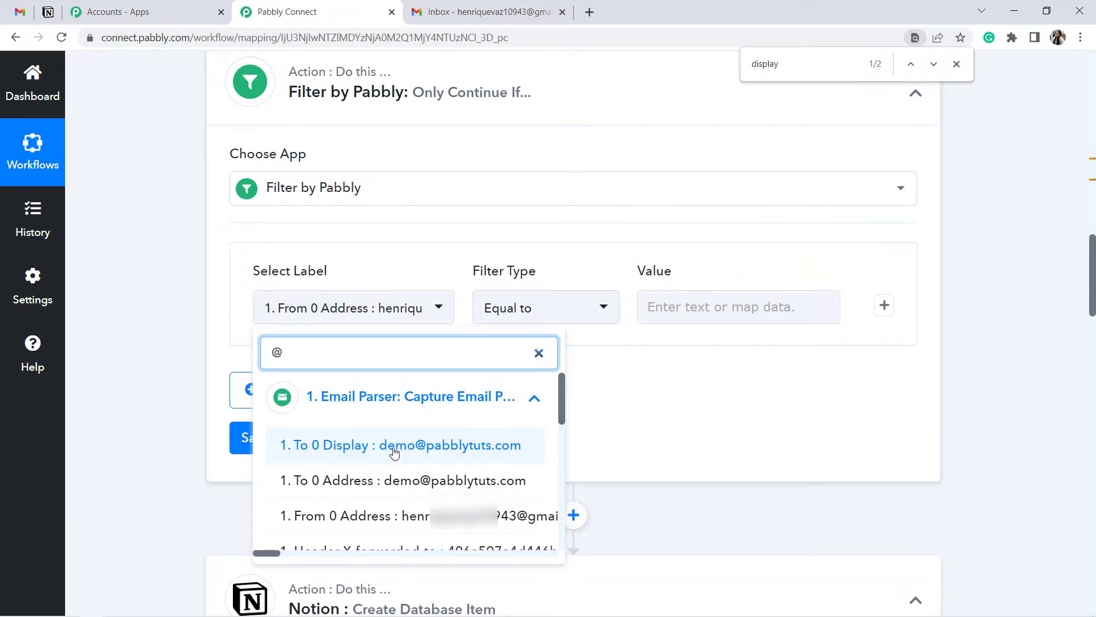
pyautogui.click(649, 297)
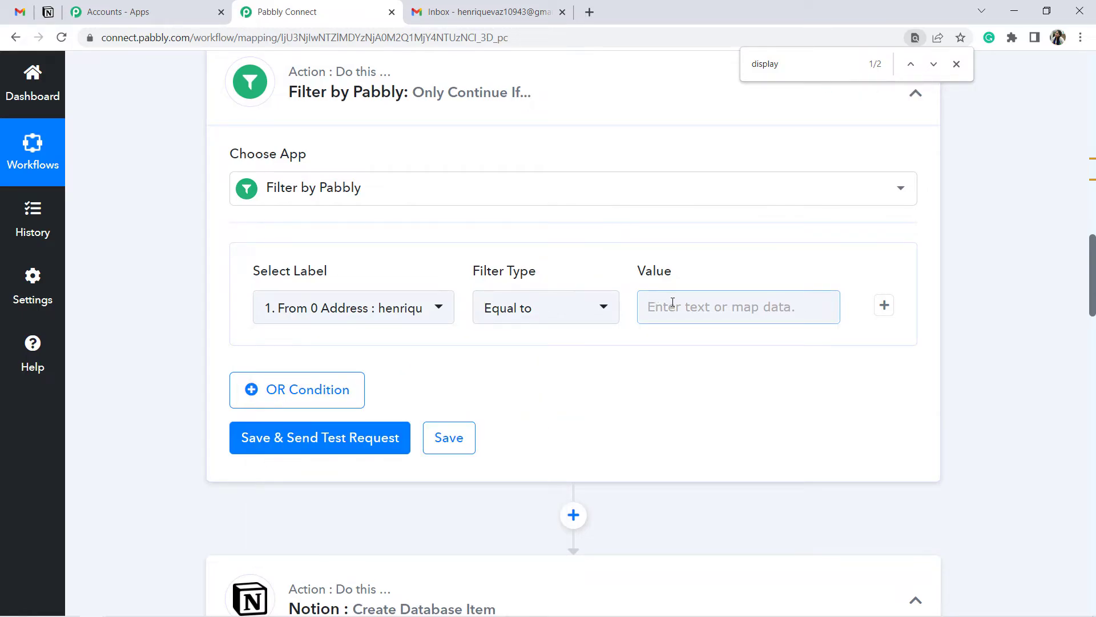
# Step: Enter the sender's email address as the filter value, then save and test the filter
pyautogui.click(673, 302)
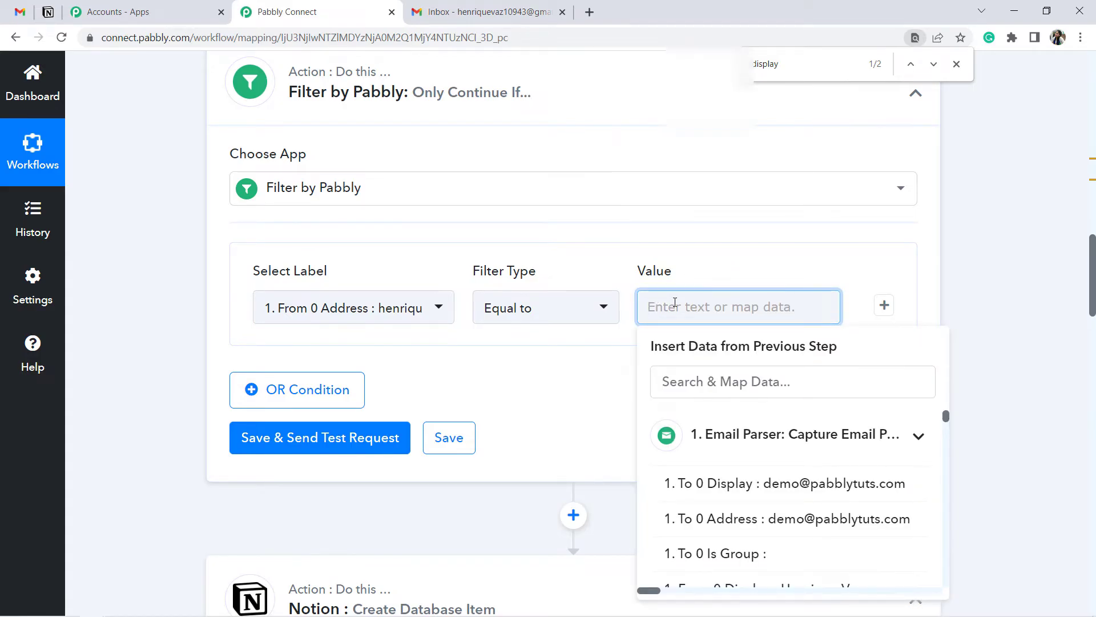
pyautogui.hotkey('ctrl', 'v')
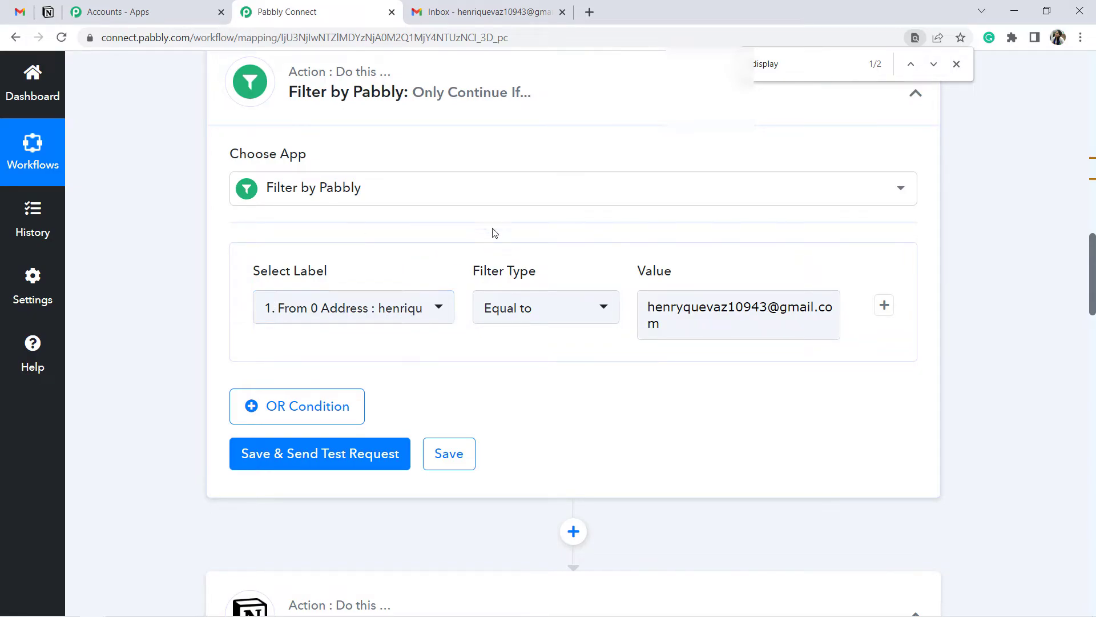
pyautogui.click(339, 453)
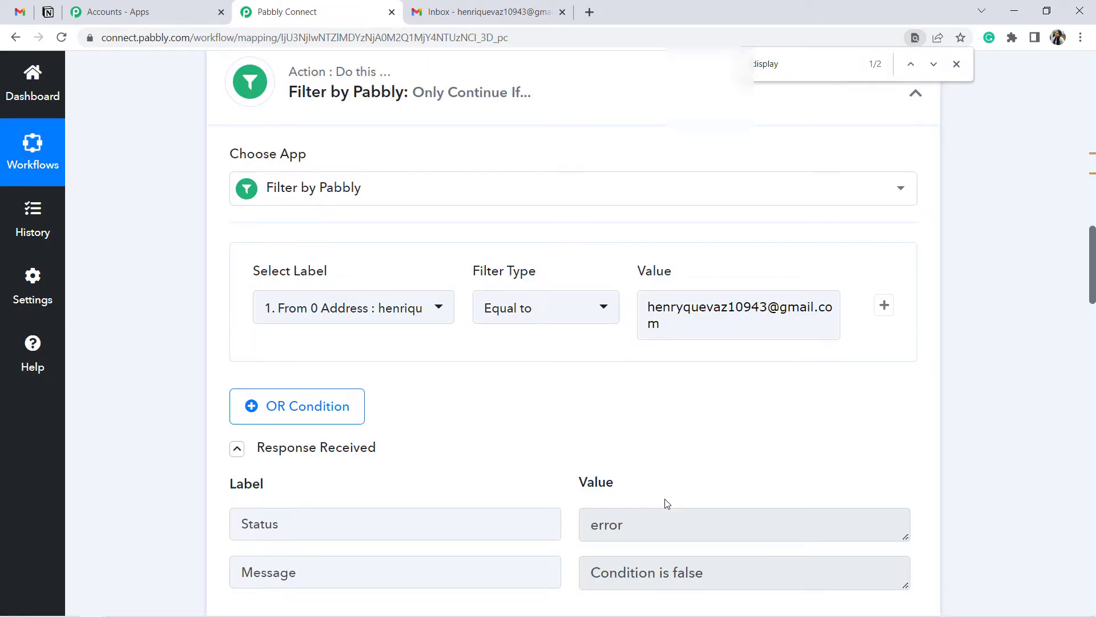
# Step: Correct the misspelled letter in the filter value's email address to "i" and test the filter again
pyautogui.click(688, 309)
pyautogui.click(685, 310)
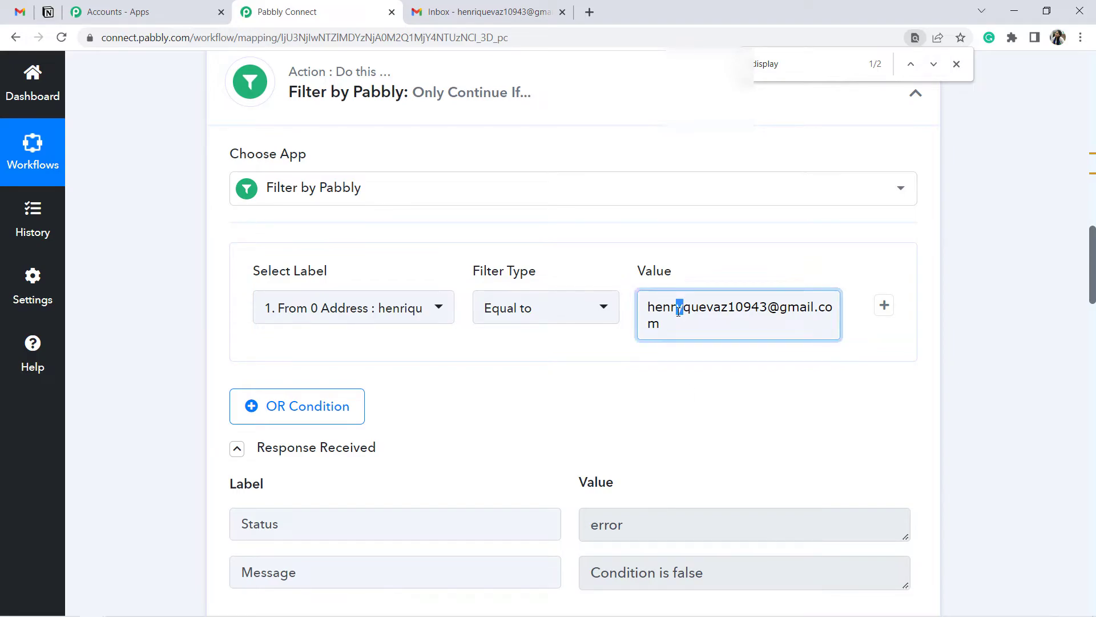
pyautogui.press('BackSpace')
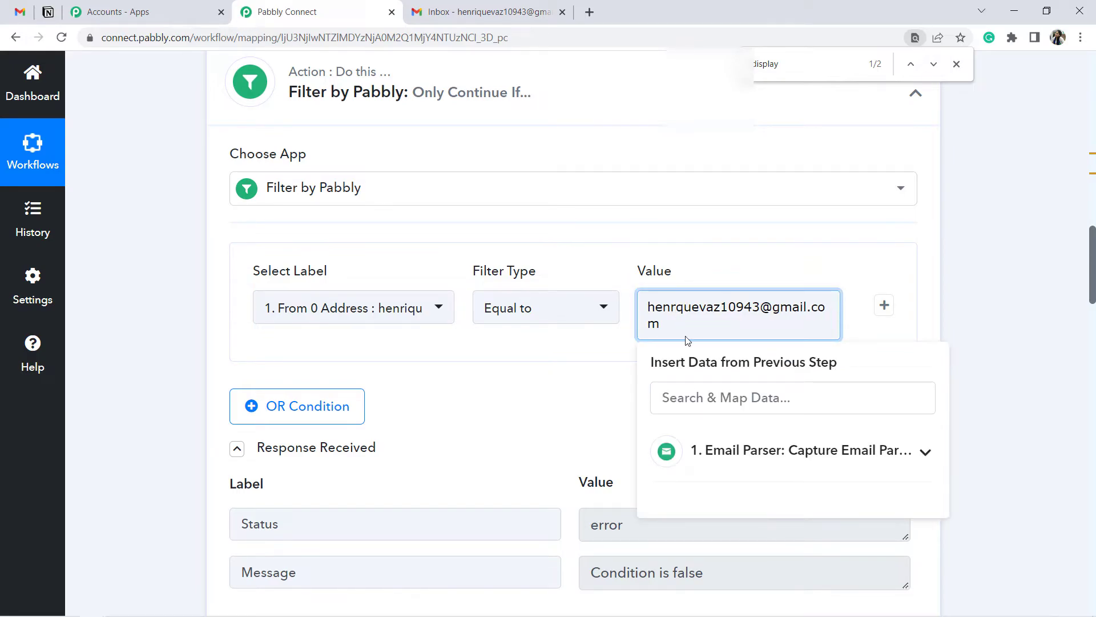
pyautogui.write('i')
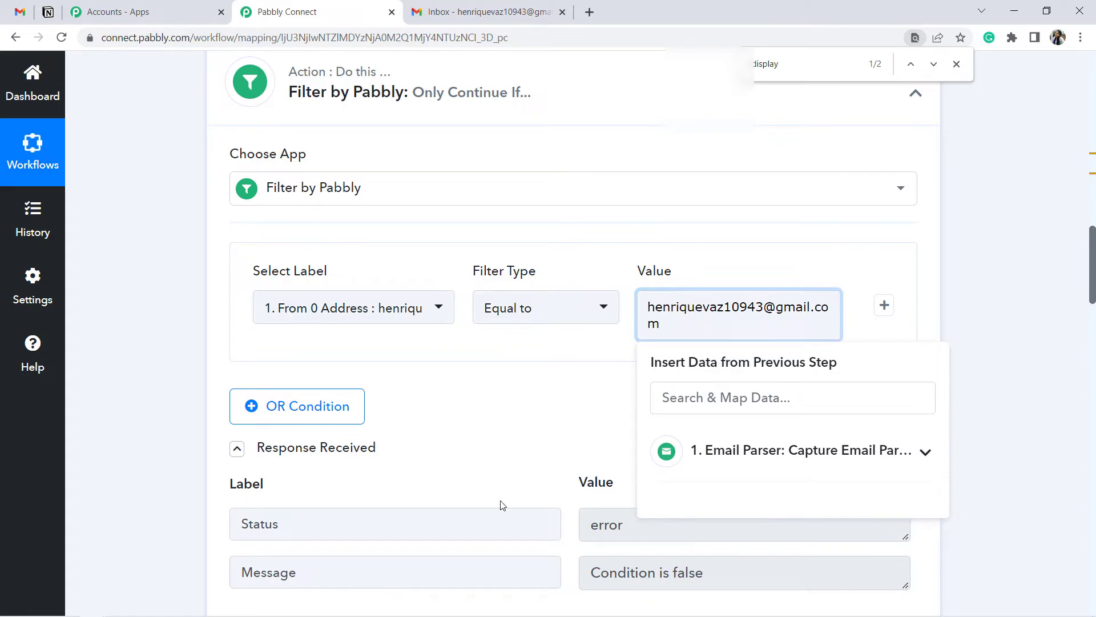
pyautogui.click(270, 456)
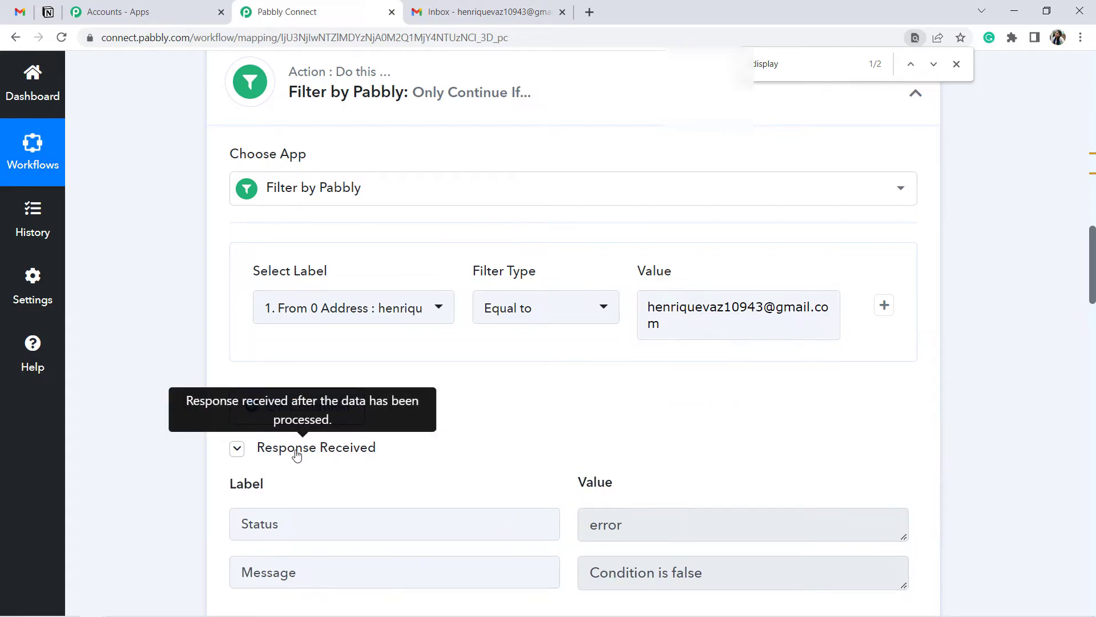
pyautogui.click(318, 492)
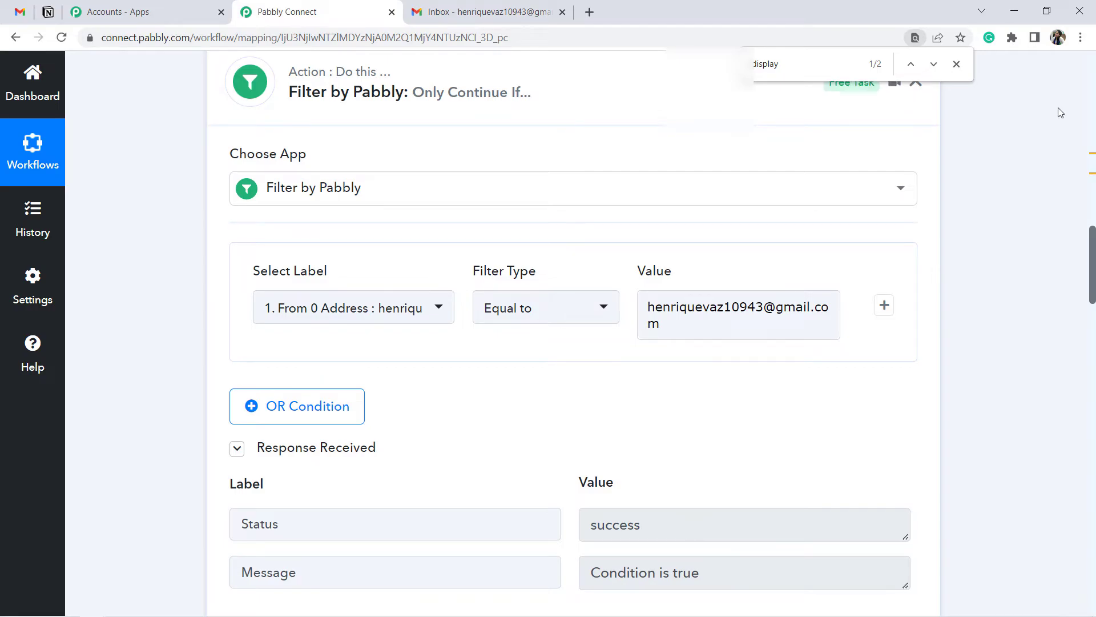
# Step: Remove several characters from the email address in the filter value and retest the filter with the altered address
pyautogui.moveTo(1092, 259); pyautogui.dragTo(1091, 325)
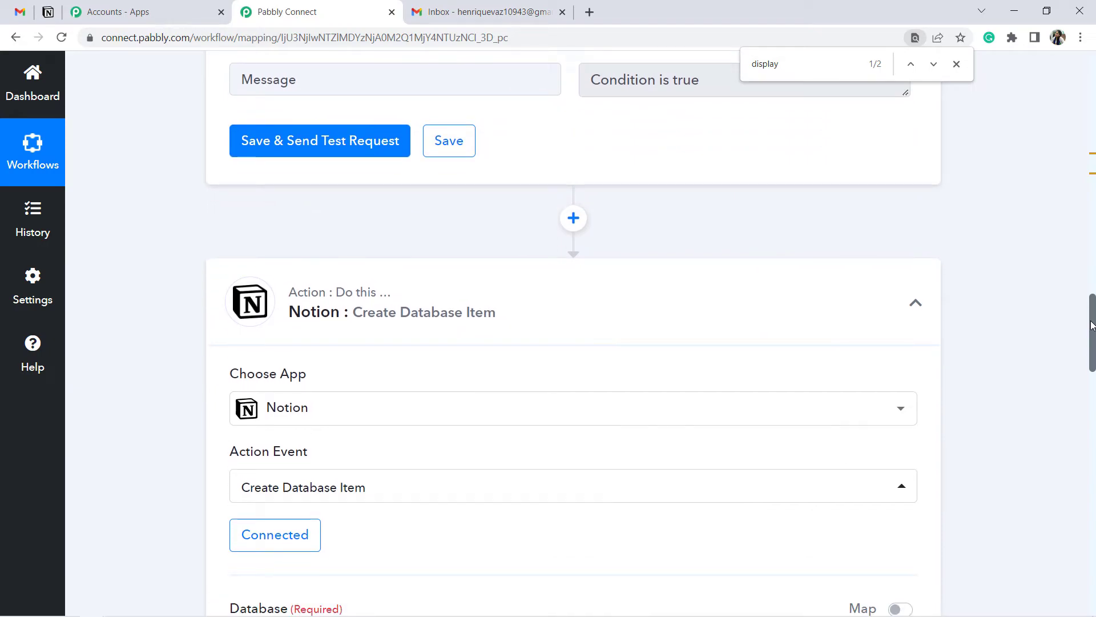
pyautogui.moveTo(1092, 325); pyautogui.dragTo(1092, 271)
pyautogui.tripleClick(736, 208)
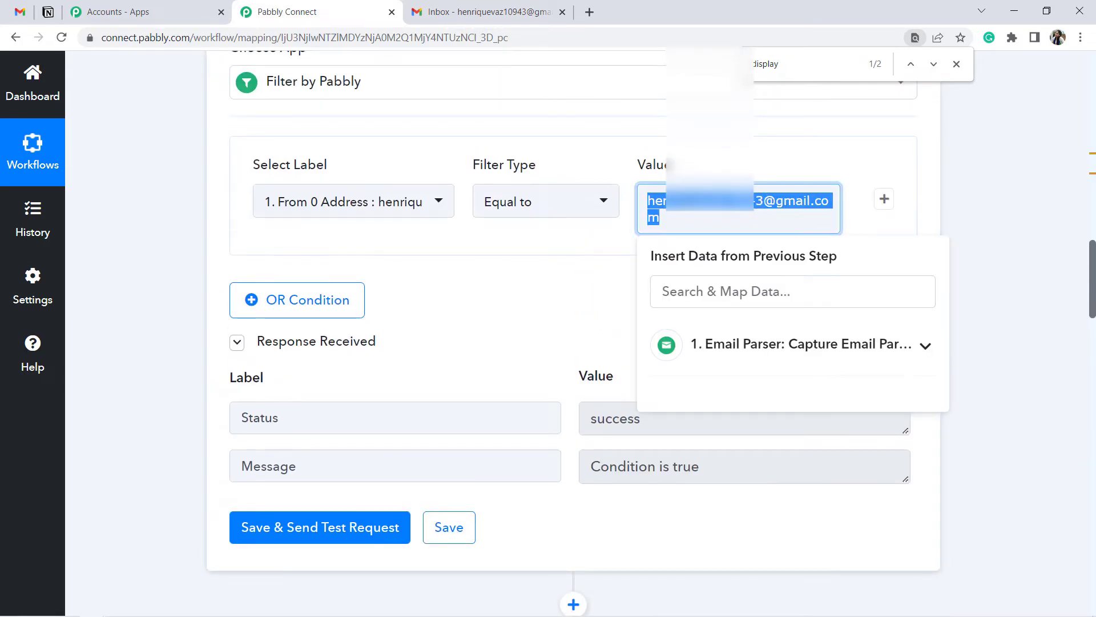
pyautogui.click(736, 209)
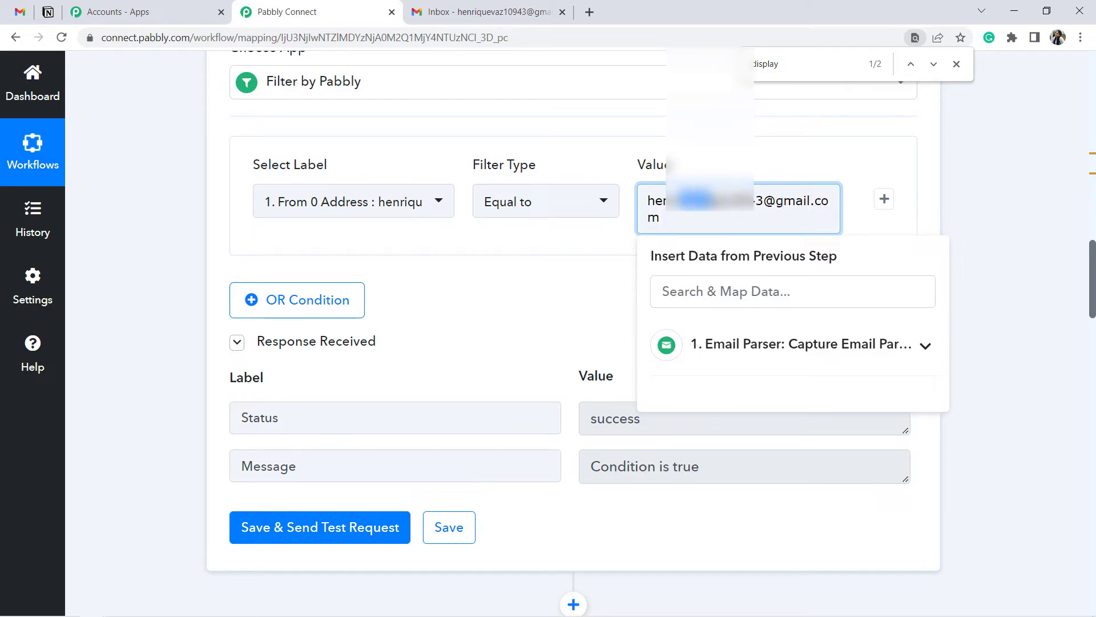
pyautogui.press('BackSpace')
pyautogui.press('BackSpace')
pyautogui.press('BackSpace')
pyautogui.press('BackSpace')
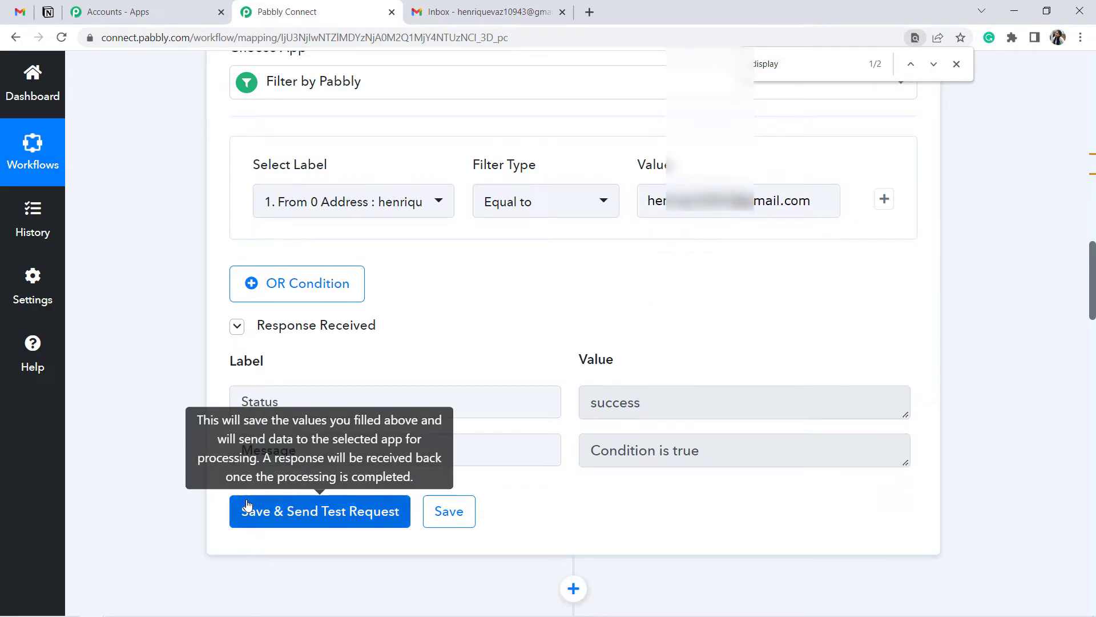
pyautogui.click(320, 510)
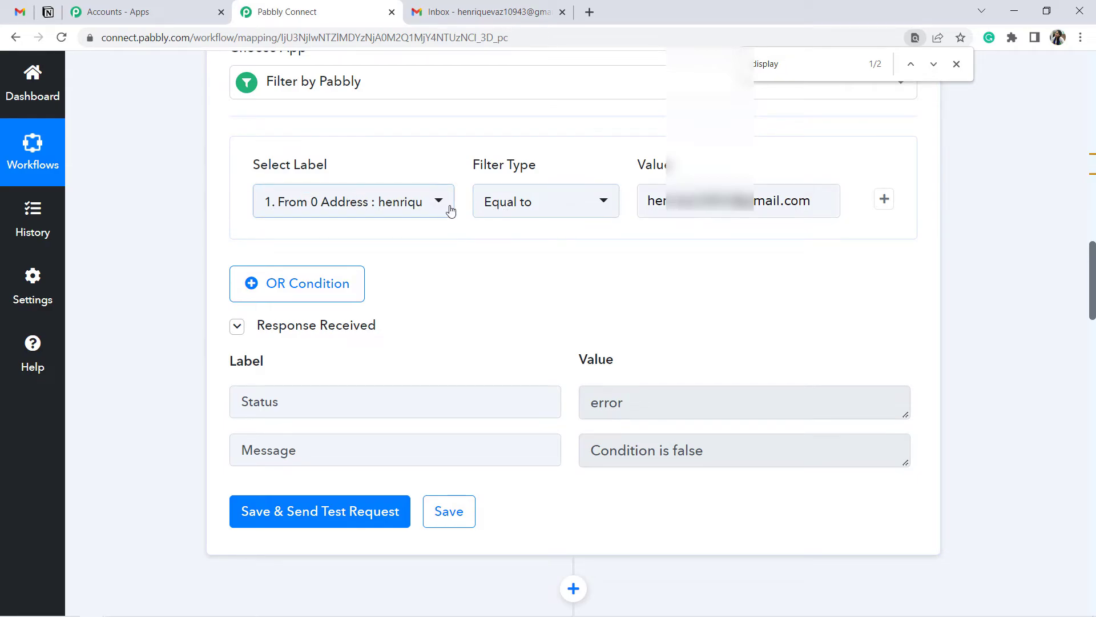
# Step: Add an OR condition to the filter and set its label to the trigger's Subject, finding it with "subj"
pyautogui.click(300, 285)
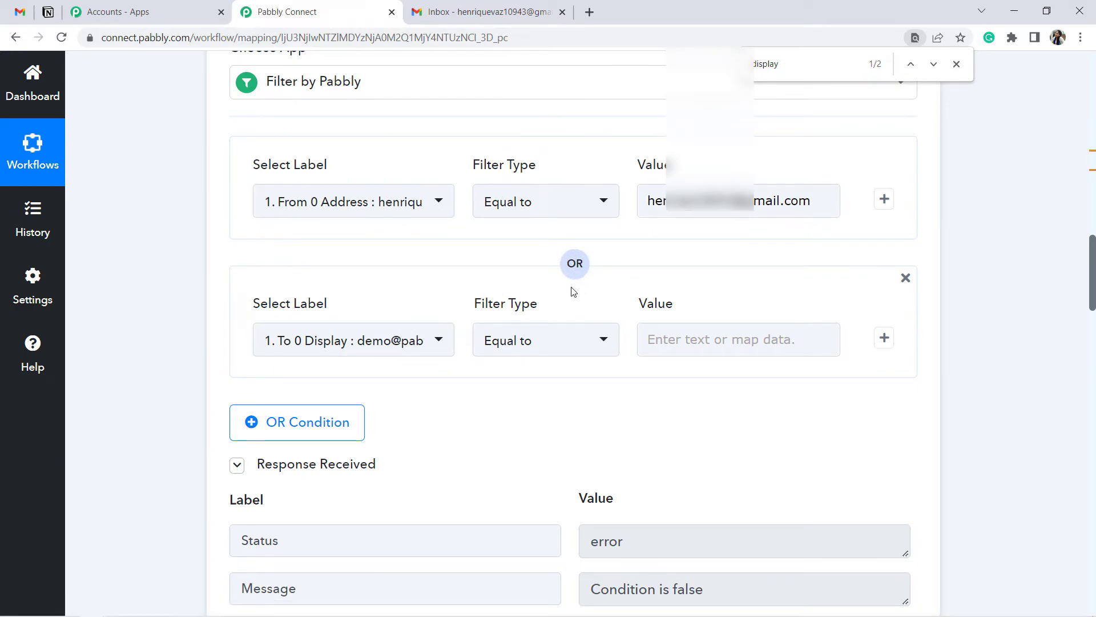
pyautogui.click(387, 346)
pyautogui.moveTo(561, 426); pyautogui.dragTo(563, 469)
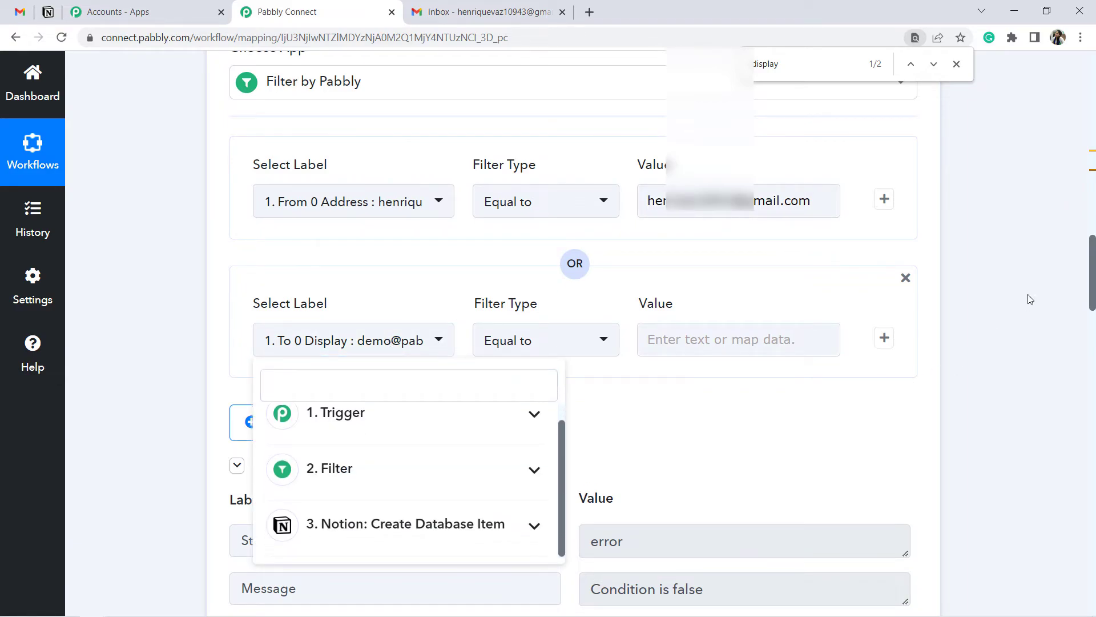
pyautogui.click(360, 384)
pyautogui.write('subj')
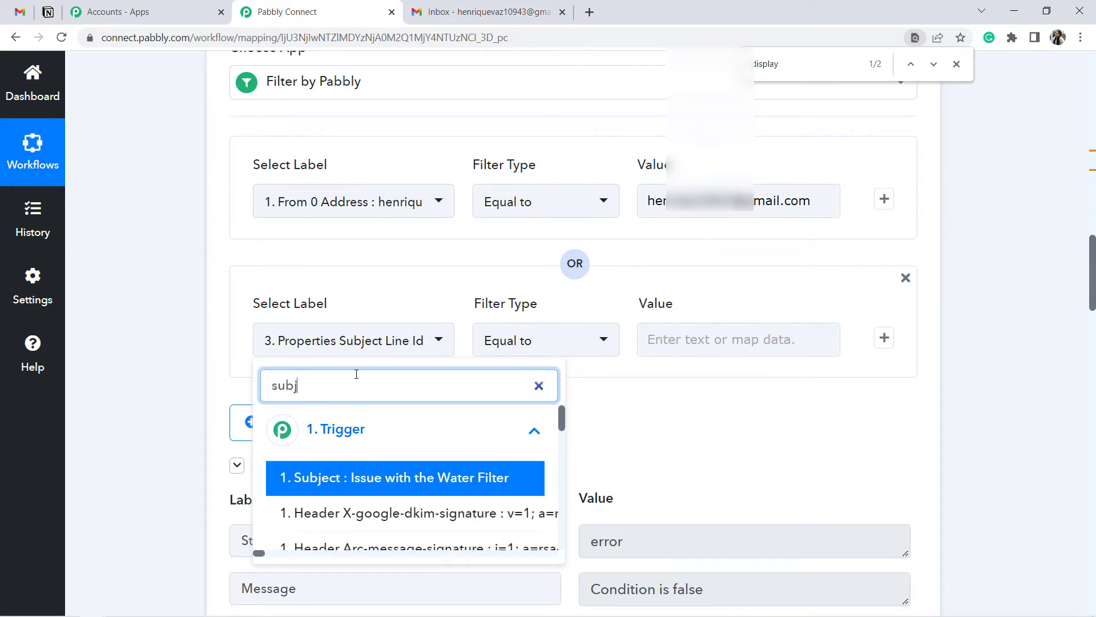
pyautogui.click(297, 487)
# Step: Set the OR condition's filter type to Contains with the value "issue", and add another condition row beneath it
pyautogui.click(552, 331)
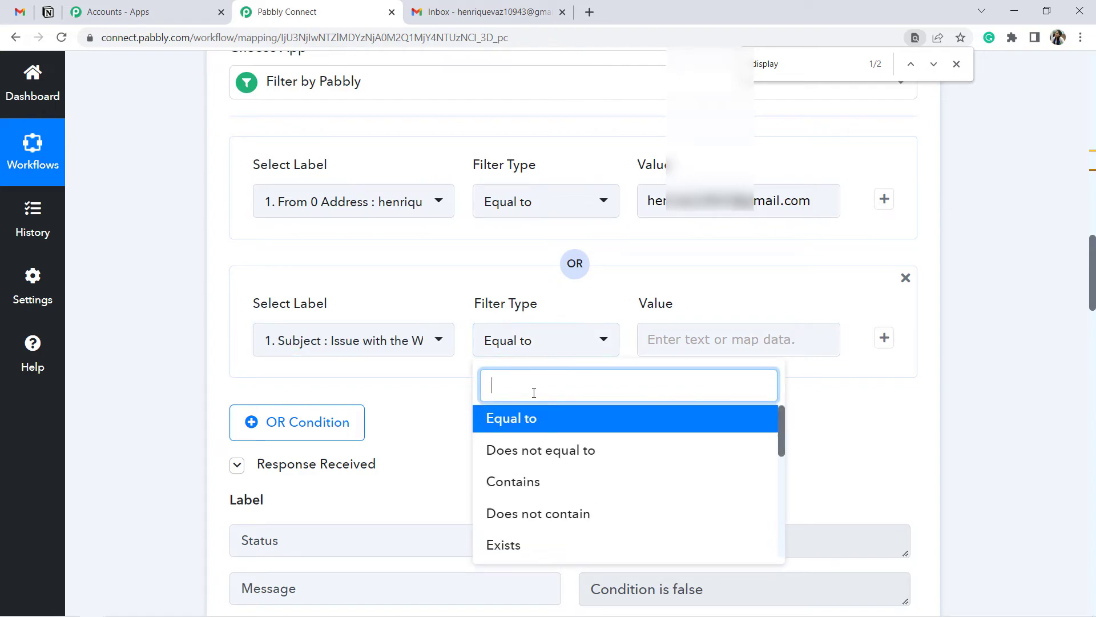
pyautogui.press('Down')
pyautogui.press('Down')
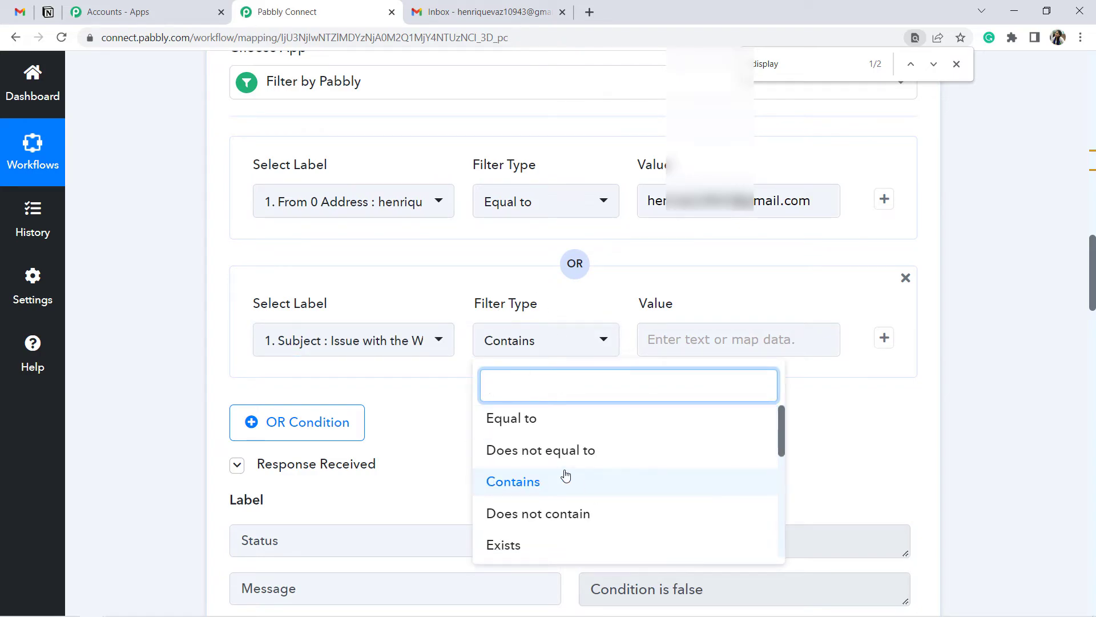
pyautogui.click(514, 485)
pyautogui.click(672, 339)
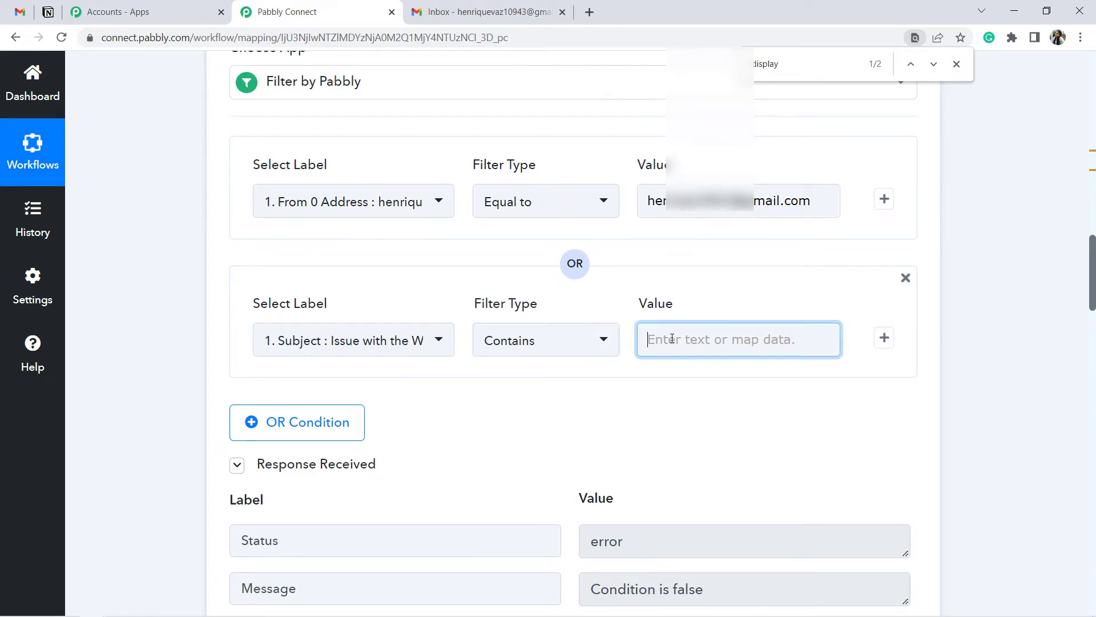
pyautogui.write('iss')
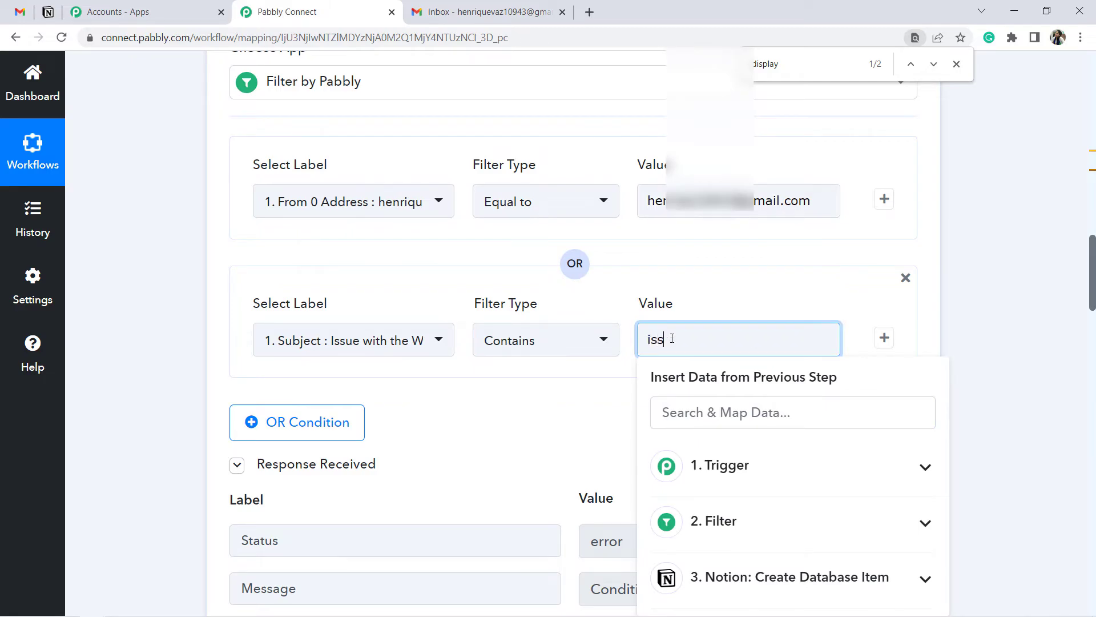
pyautogui.write('ue')
pyautogui.click(884, 337)
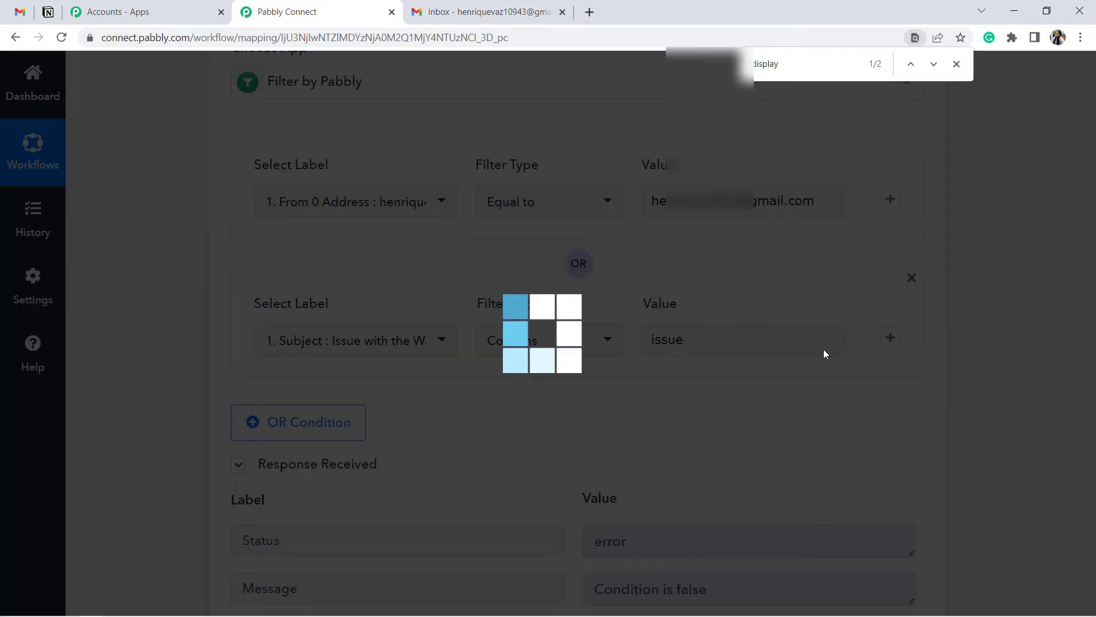
pyautogui.click(686, 351)
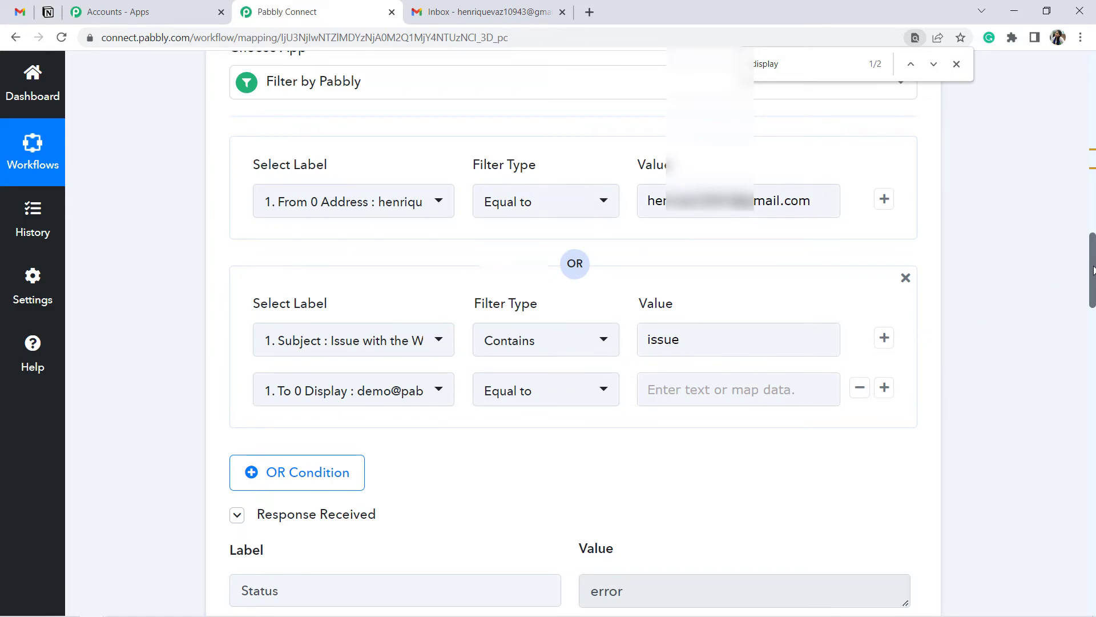
# Step: Check the Notion email database, then delete the Filter by Pabbly step from the workflow
pyautogui.scroll(-1, 1093, 269)
pyautogui.click(48, 12)
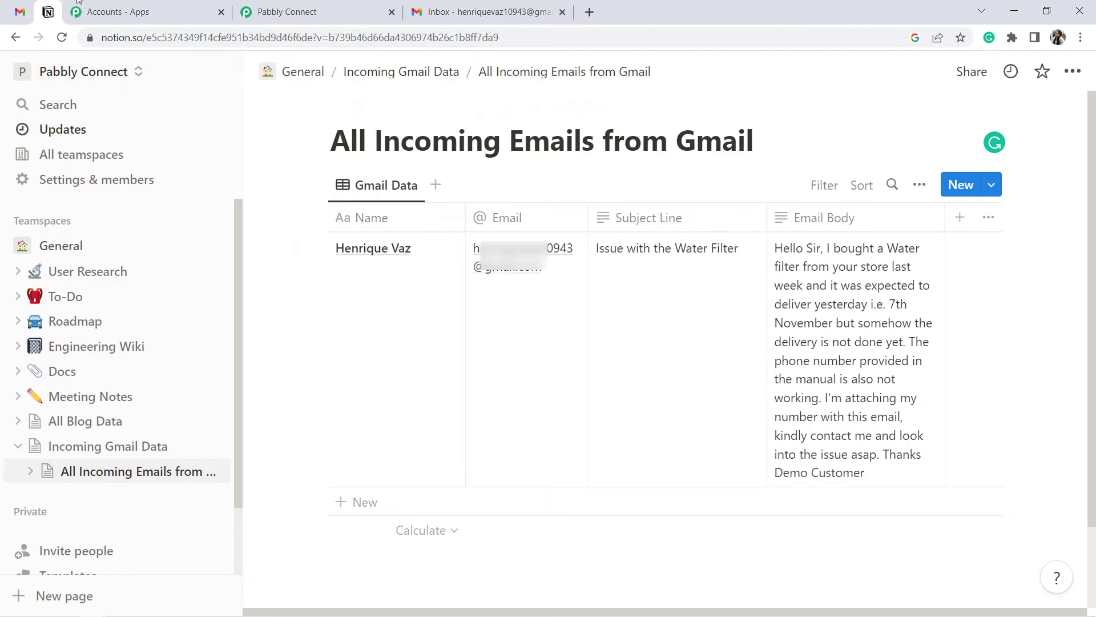
pyautogui.click(308, 11)
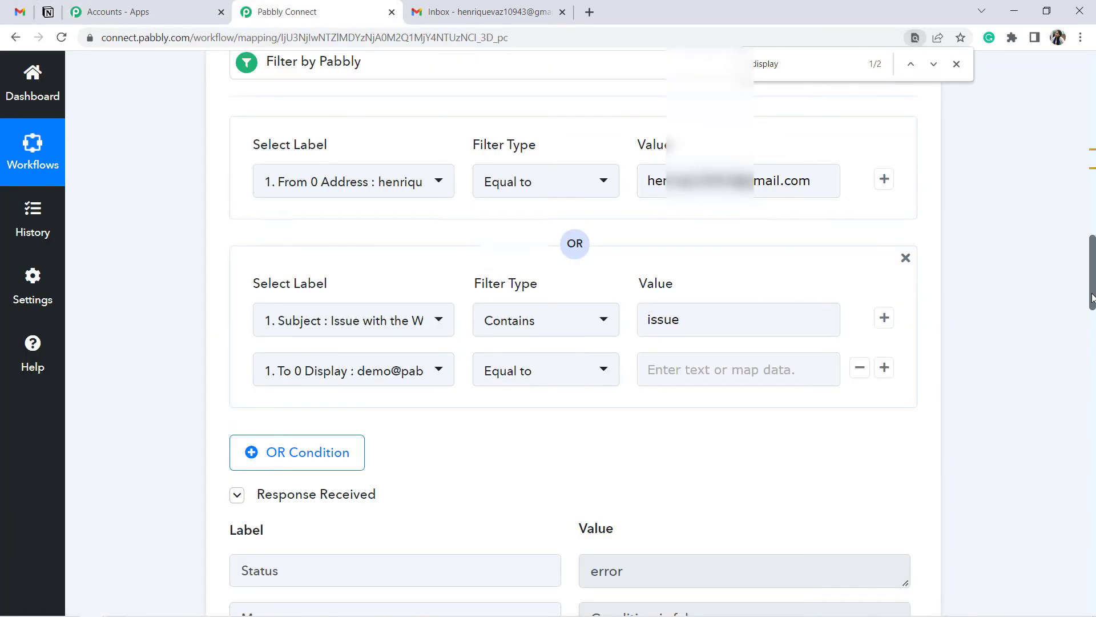
pyautogui.scroll(10, 1093, 297)
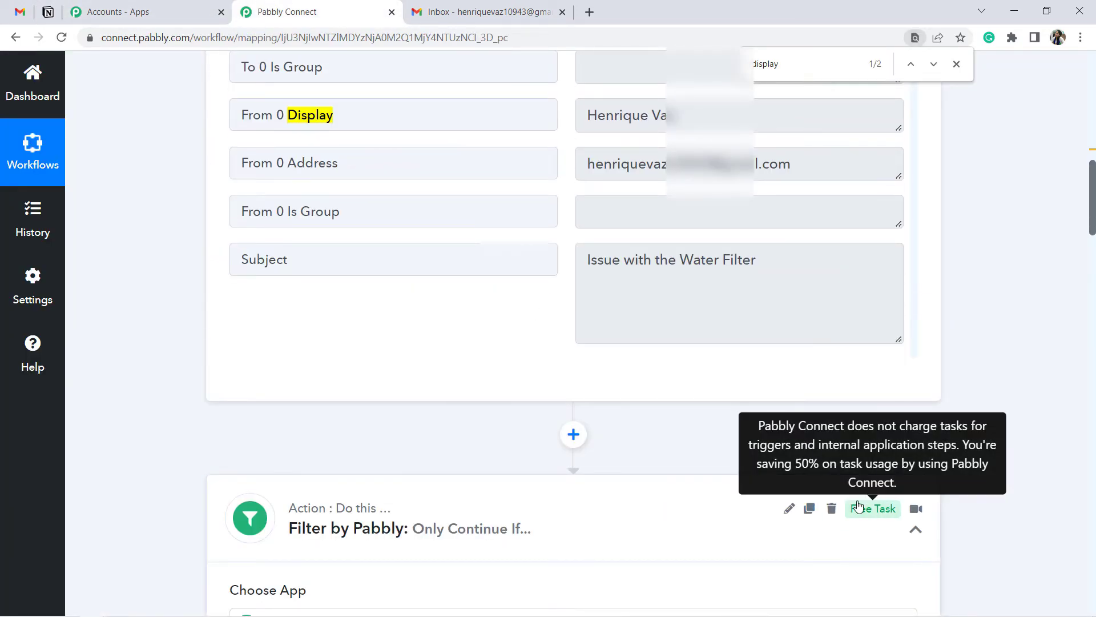
pyautogui.click(832, 509)
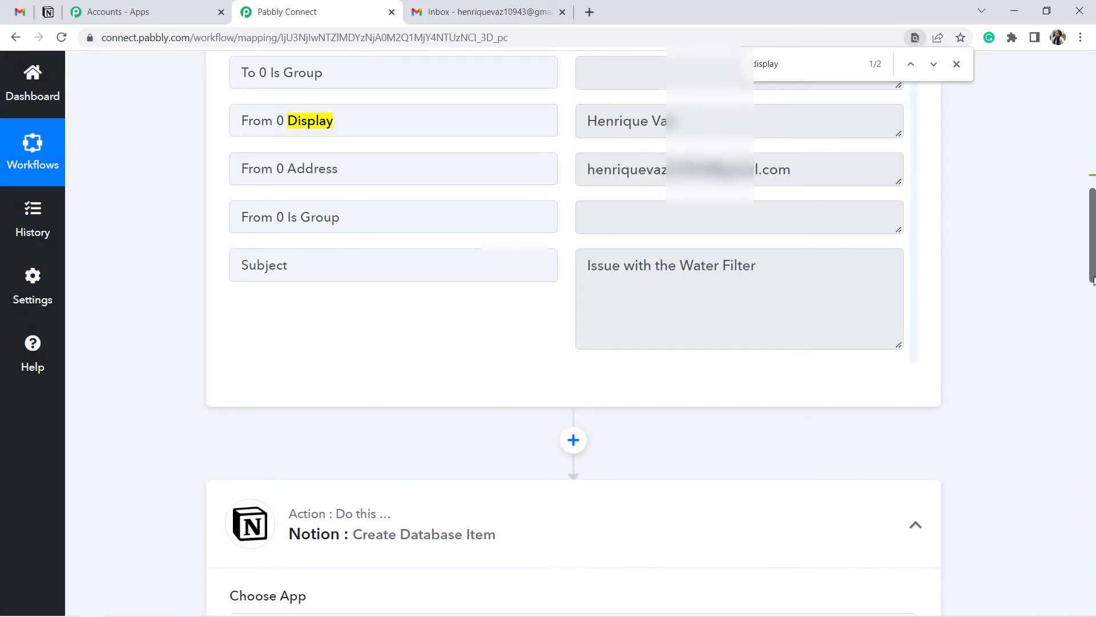
# Step: Collapse the Email Parser trigger and the Notion Create Database Item action in the workflow
pyautogui.scroll(12, 1092, 277)
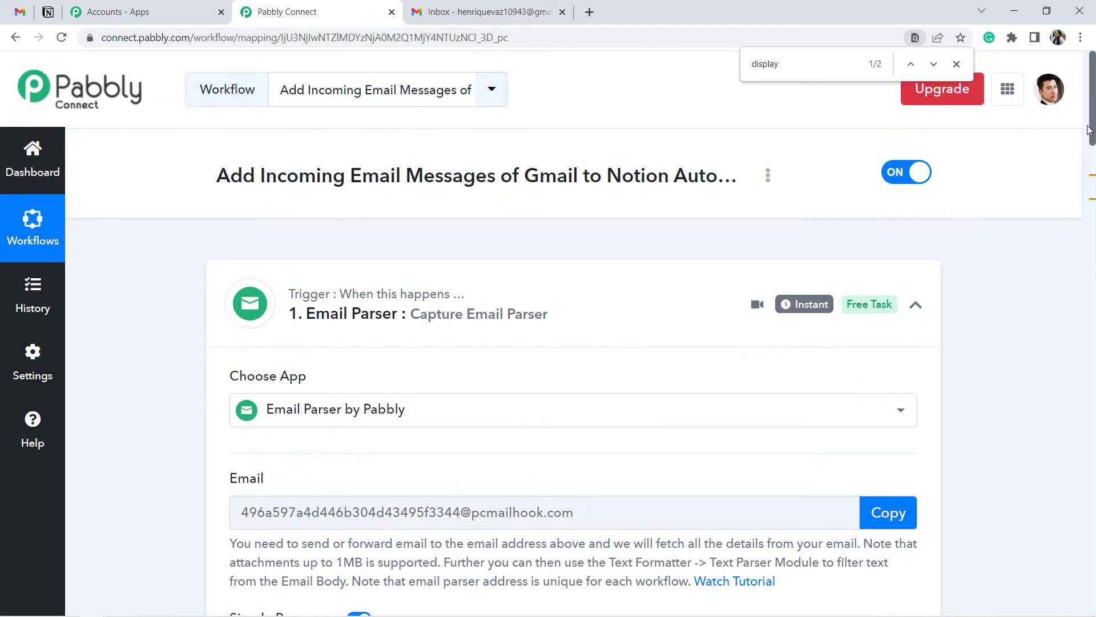
pyautogui.moveTo(421, 314)
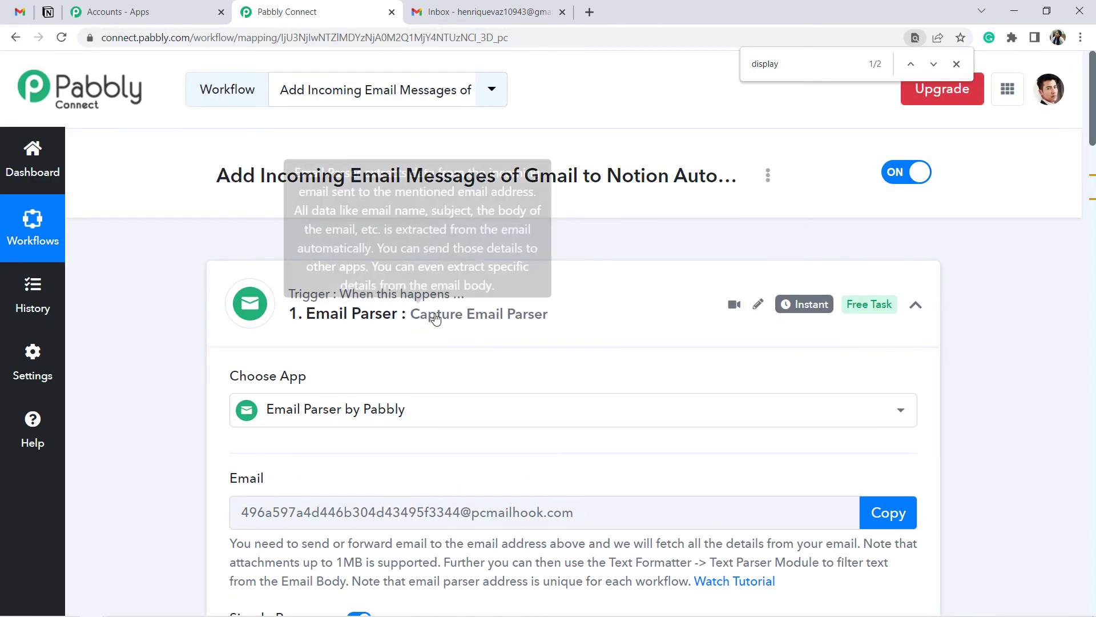
pyautogui.click(454, 313)
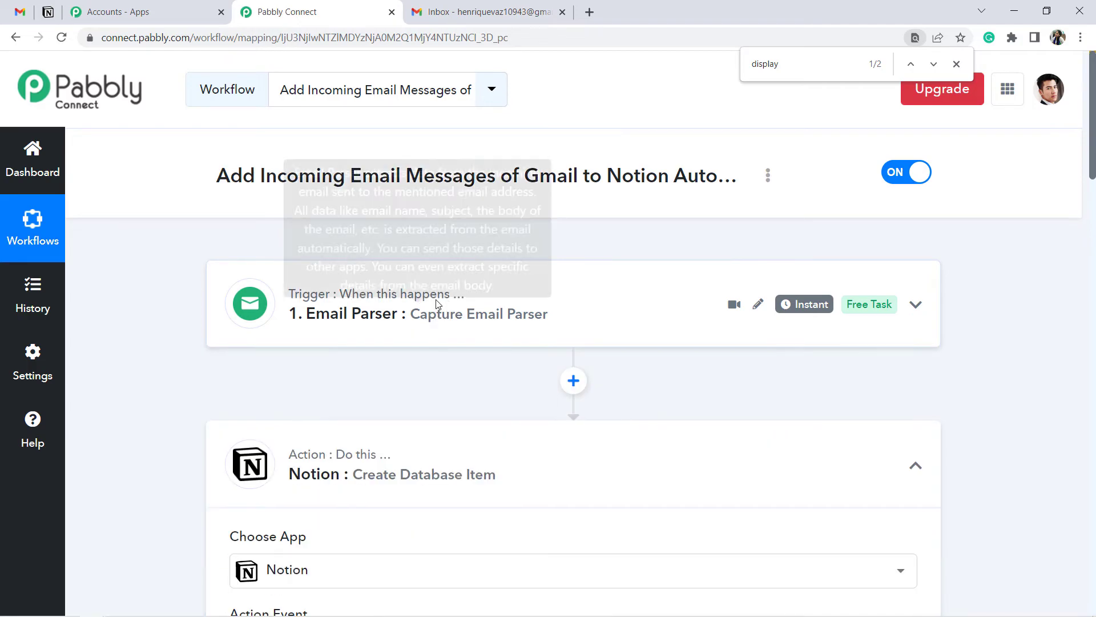
pyautogui.click(367, 469)
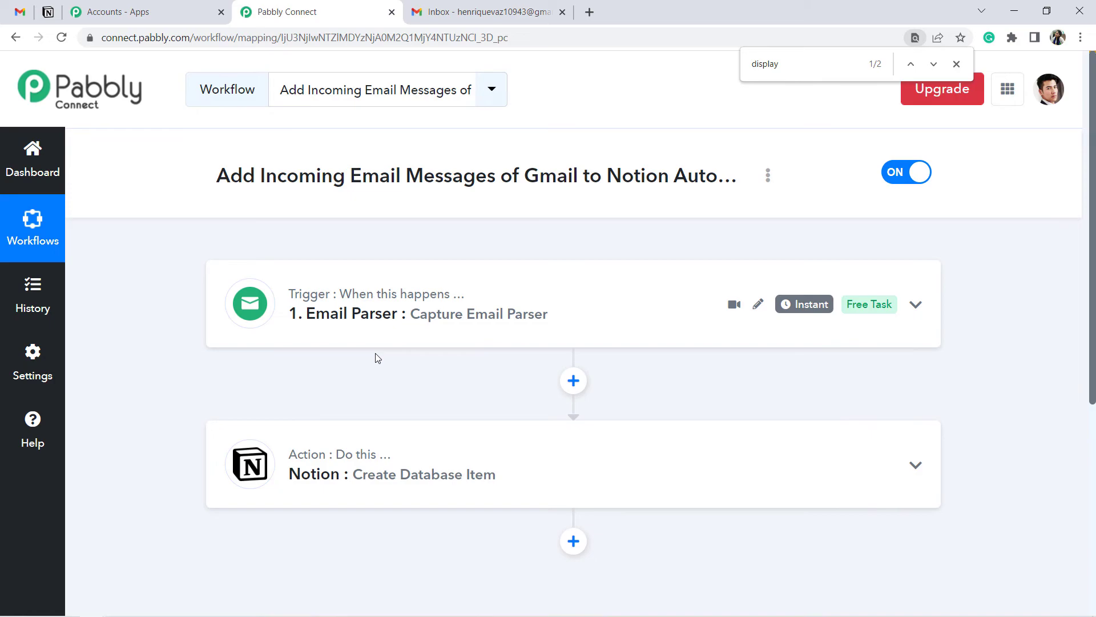
# Step: Open the workflow's share link, select the whole link, and close the sharing dialog
pyautogui.click(766, 177)
pyautogui.click(639, 262)
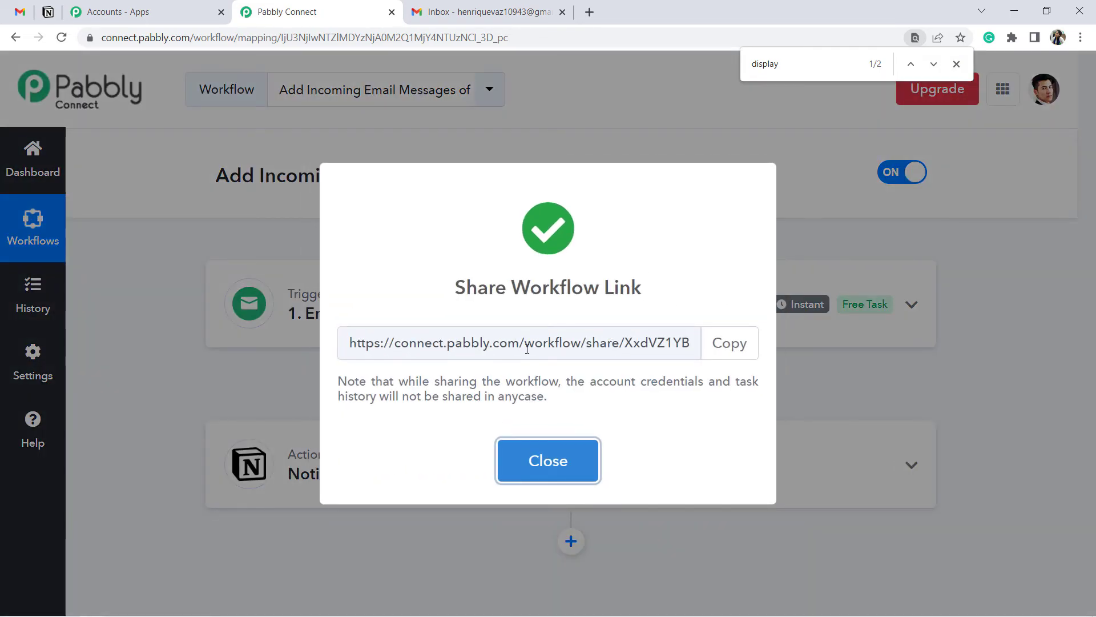
pyautogui.tripleClick(551, 342)
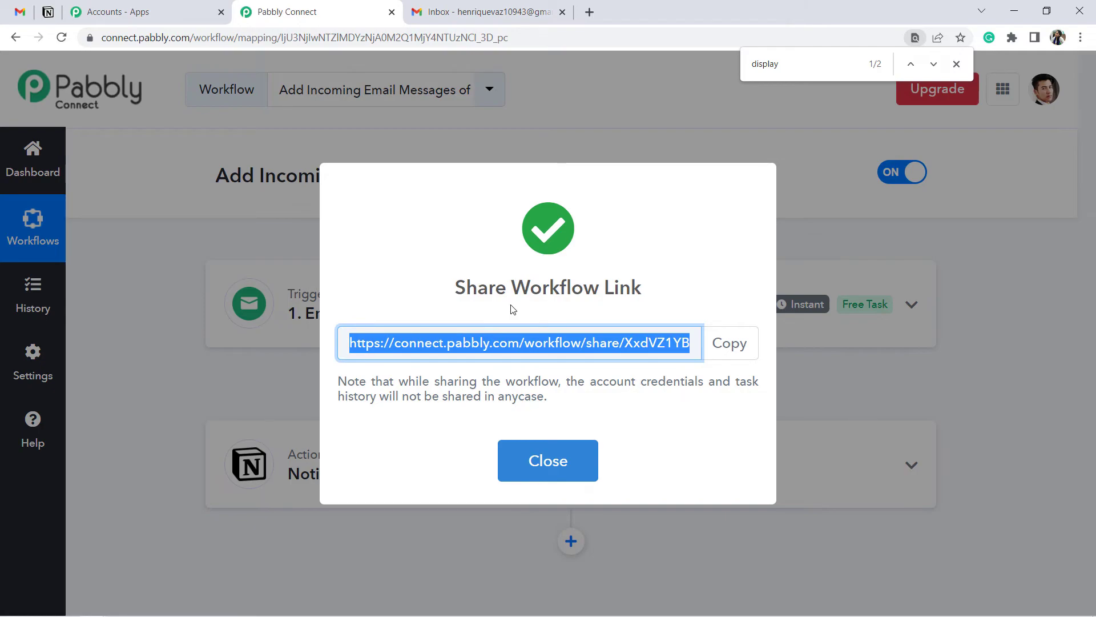
pyautogui.click(540, 472)
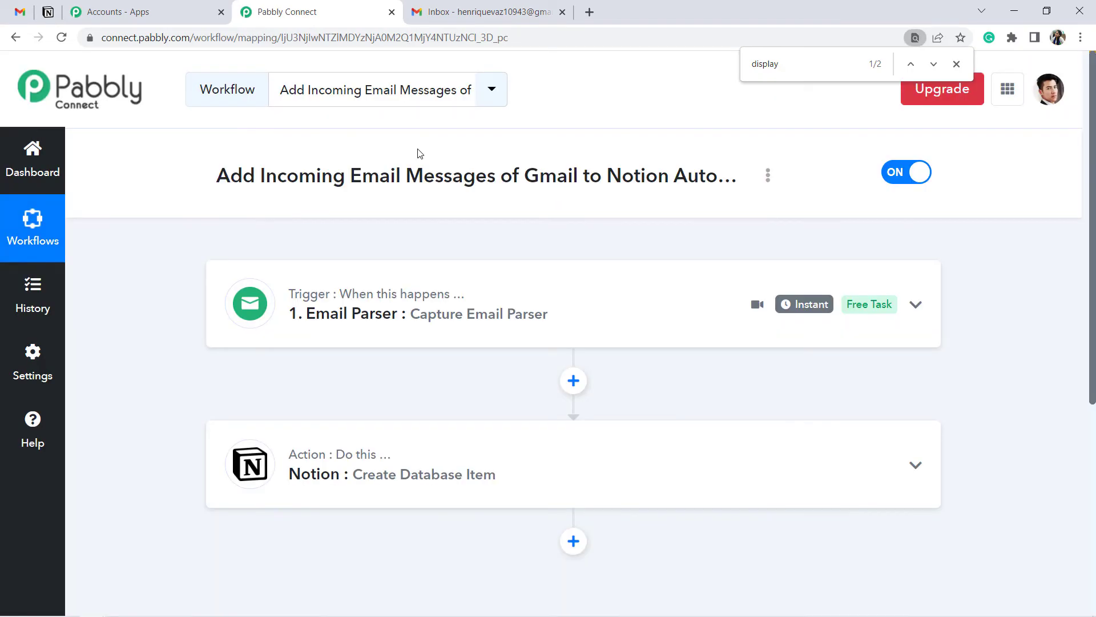
# Step: In the customer's Gmail, address the new message to the demo business mailbox with the subject "Issue with the Mobile"
pyautogui.click(10, 9)
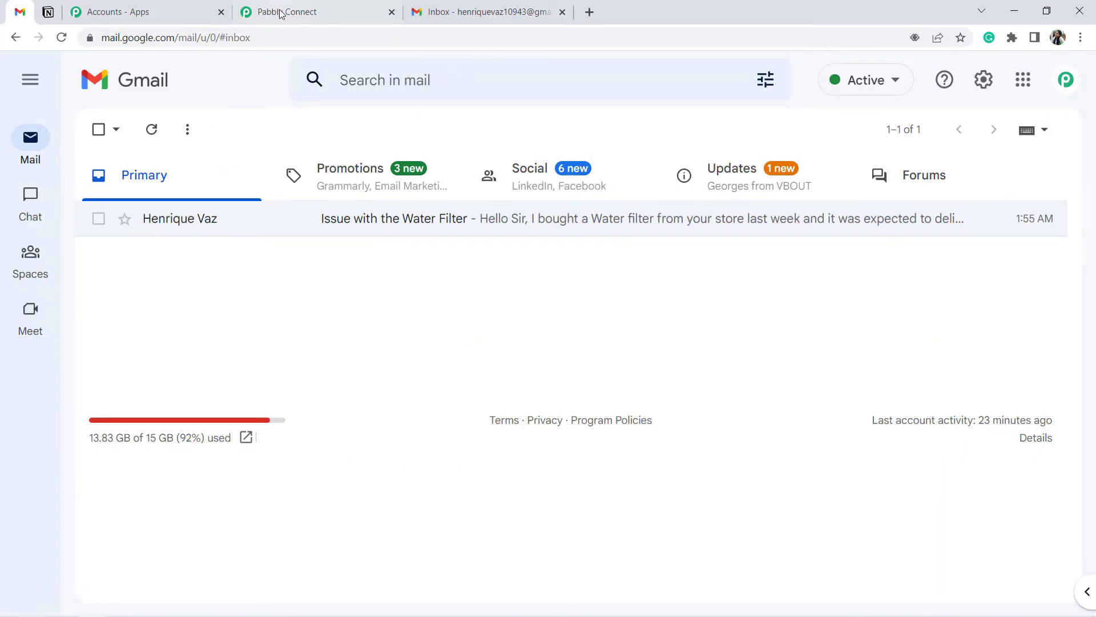
pyautogui.click(435, 7)
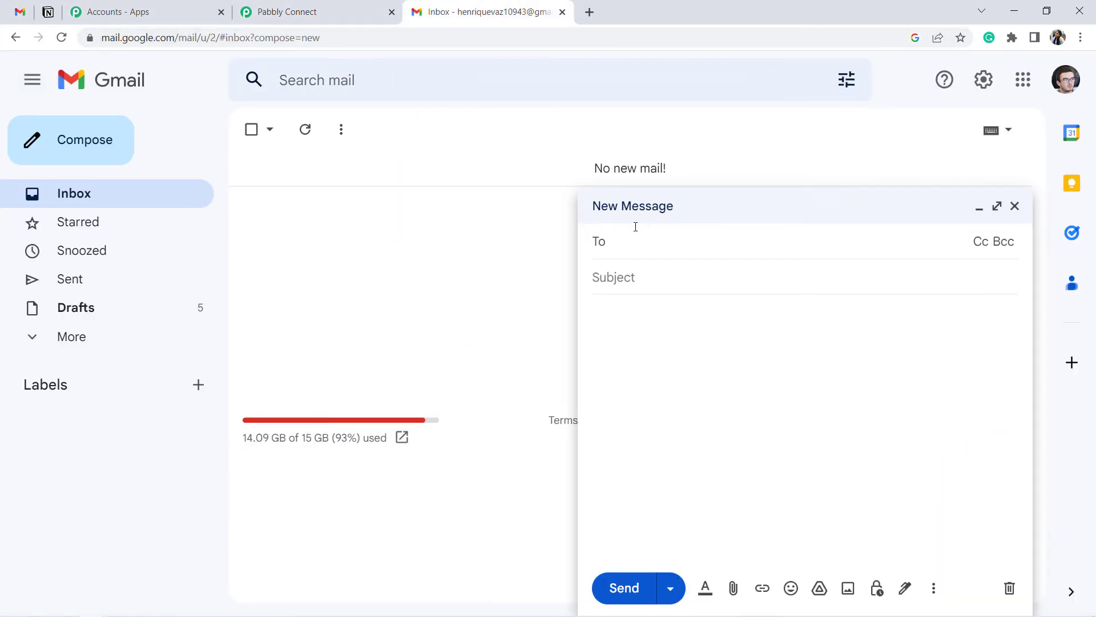
pyautogui.write('demo')
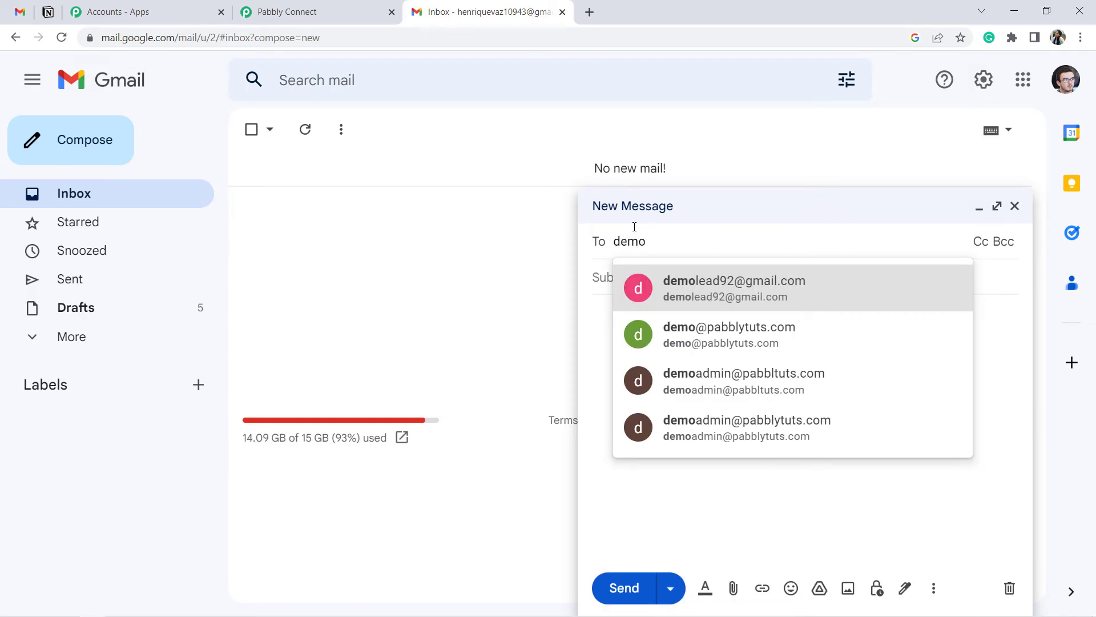
pyautogui.click(677, 340)
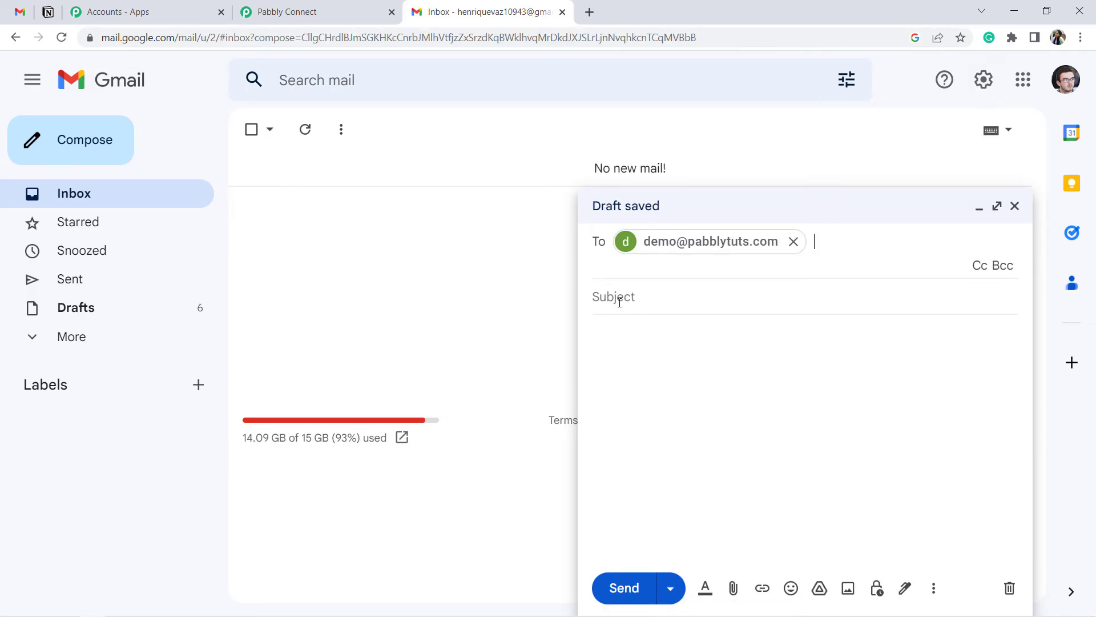
pyautogui.click(620, 298)
pyautogui.write('Is')
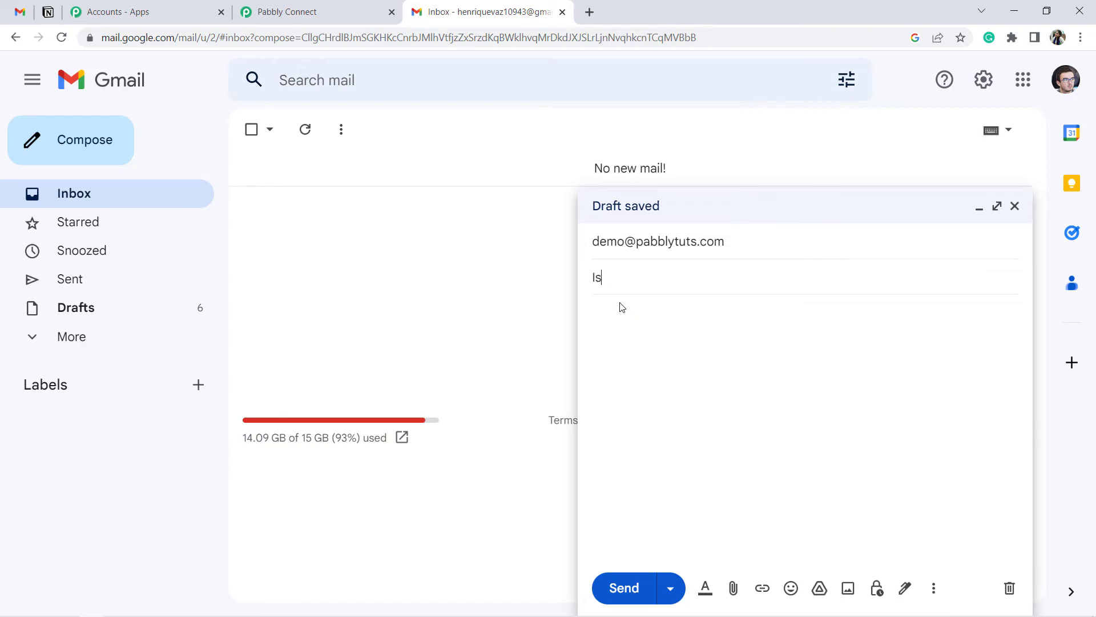
pyautogui.write('sue with the Mobile')
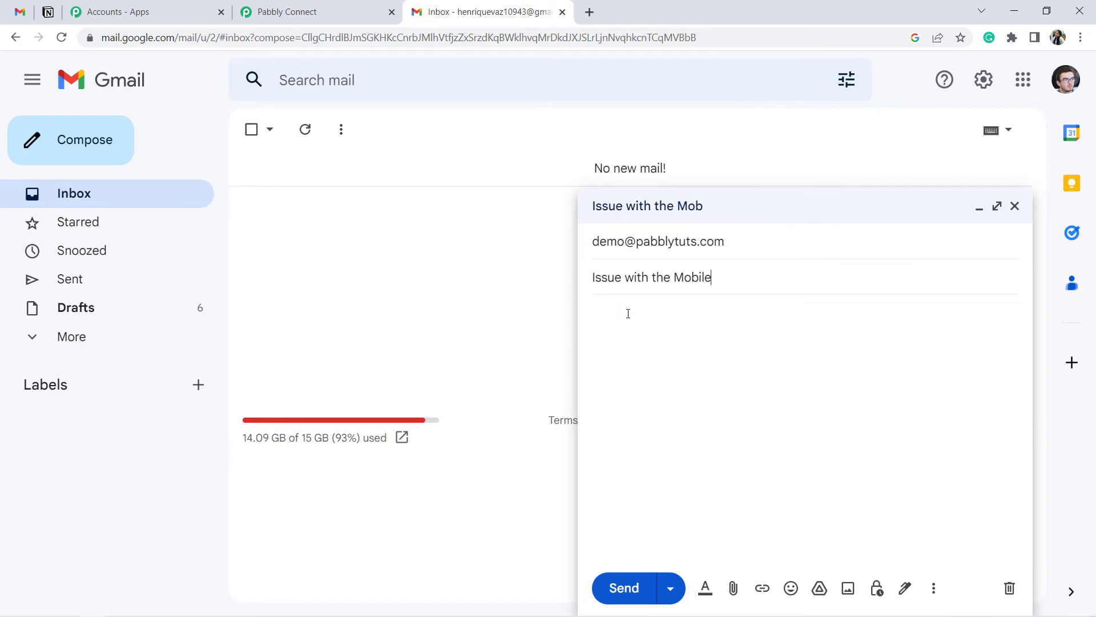
# Step: Start the email body with "Hello," and, after a blank line, "I'm facing an issue with my mobile.."
pyautogui.click(626, 316)
pyautogui.write('Heelo')
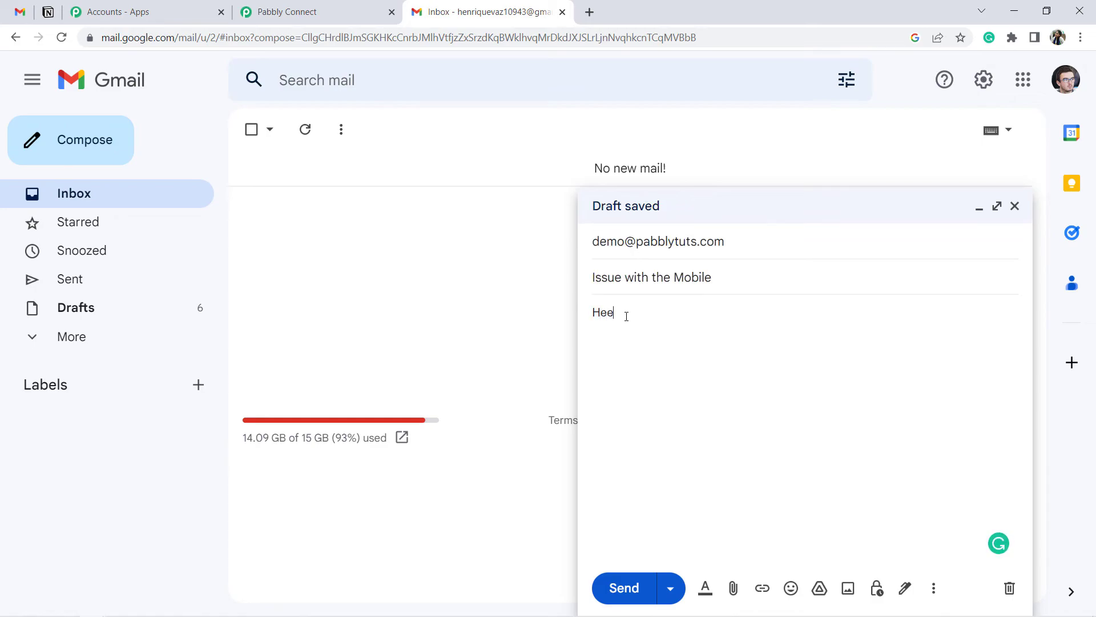
pyautogui.press('BackSpace')
pyautogui.press('BackSpace')
pyautogui.write('llo,')
pyautogui.press('Return')
pyautogui.press('Return')
pyautogui.write("I'm ")
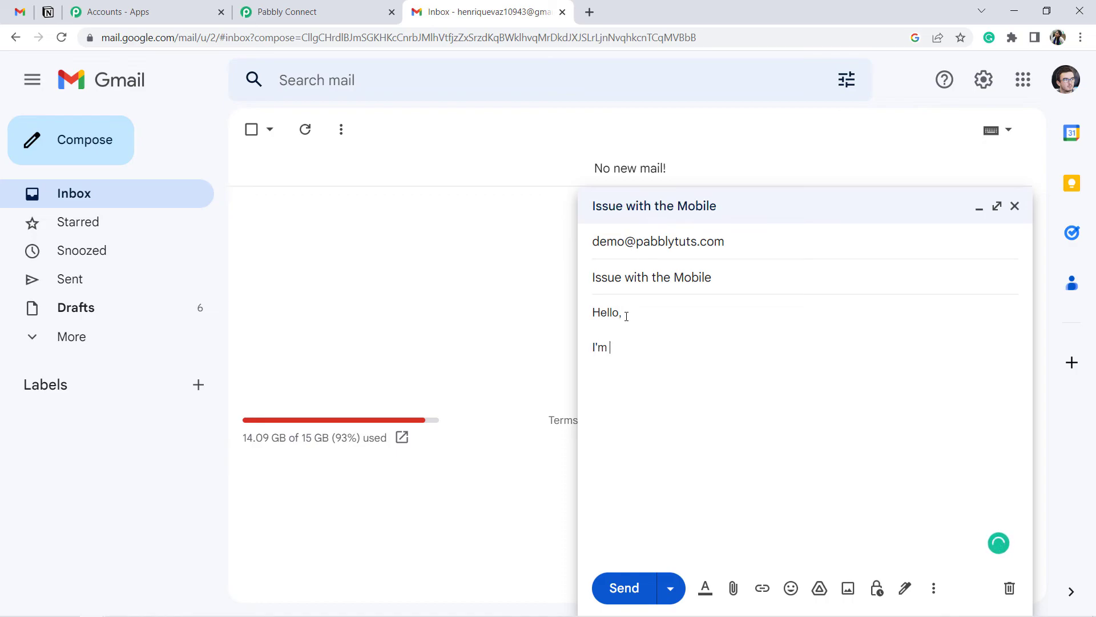
pyautogui.write('facing an issue with my m')
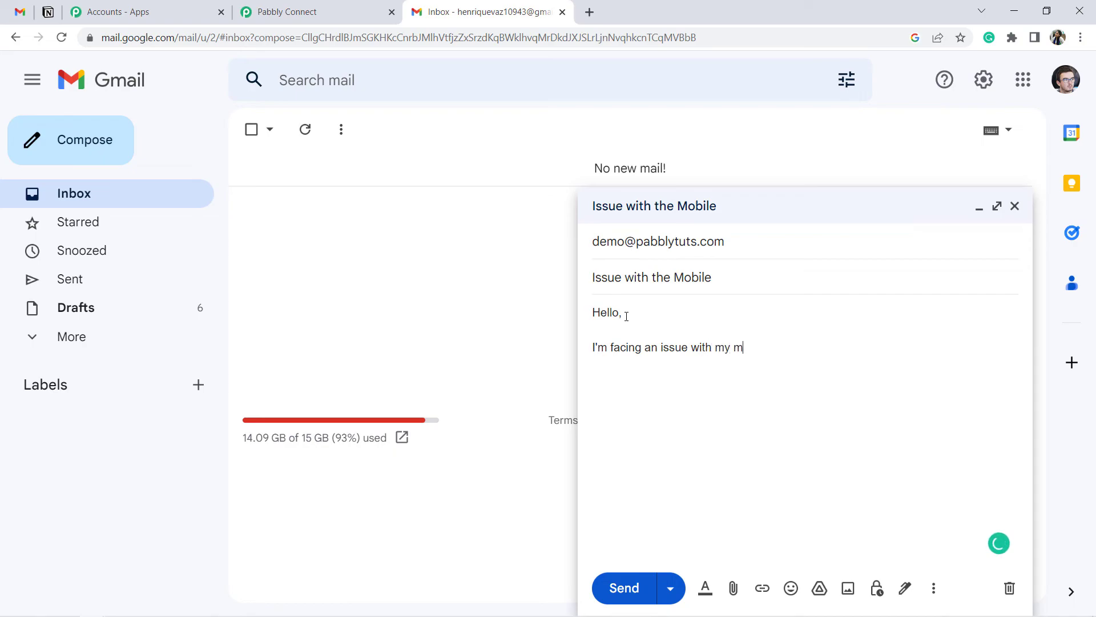
pyautogui.write('obile..')
# Step: Add "Camera is not working." as the last line of the email body and send the message
pyautogui.press('Return')
pyautogui.press('Return')
pyautogui.write('camer')
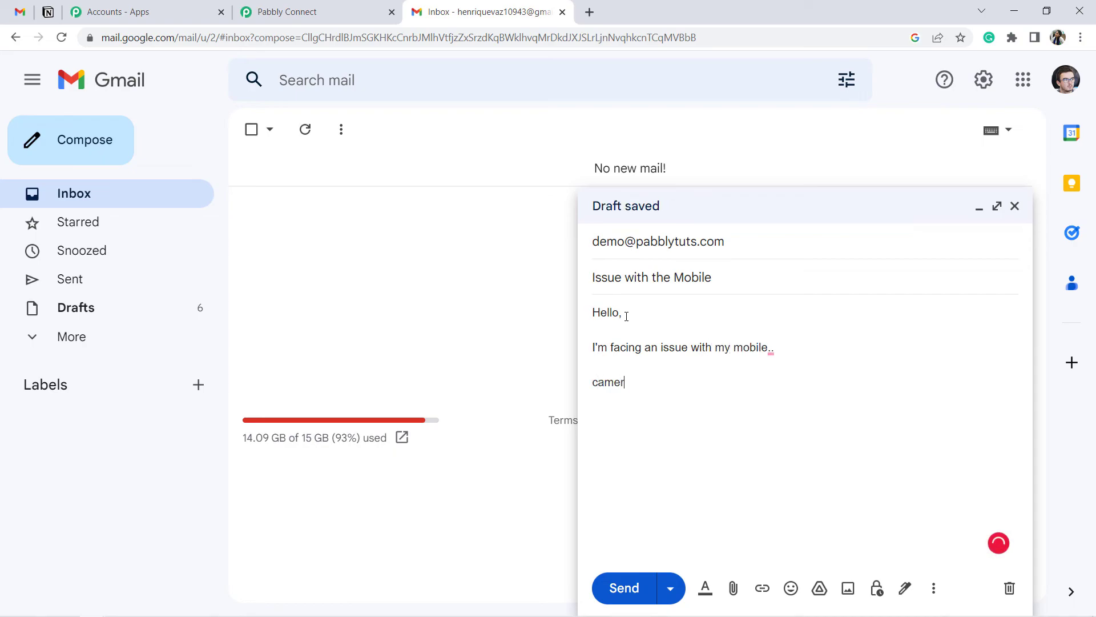
pyautogui.write('a is not working')
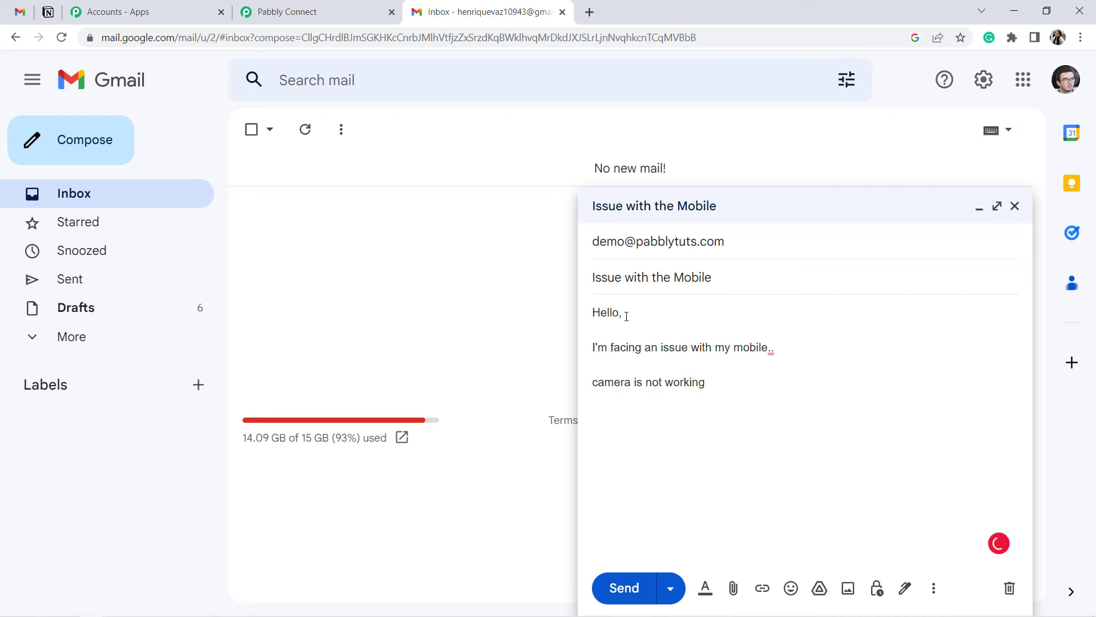
pyautogui.write('.')
pyautogui.press('Up')
pyautogui.press('Delete')
pyautogui.write('C')
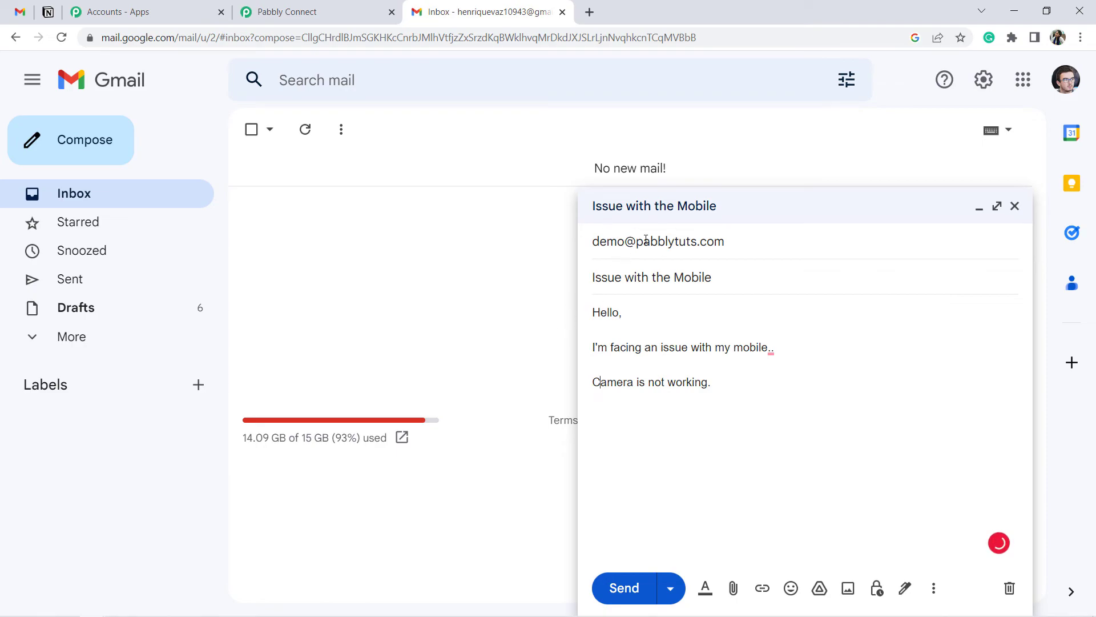
pyautogui.click(623, 588)
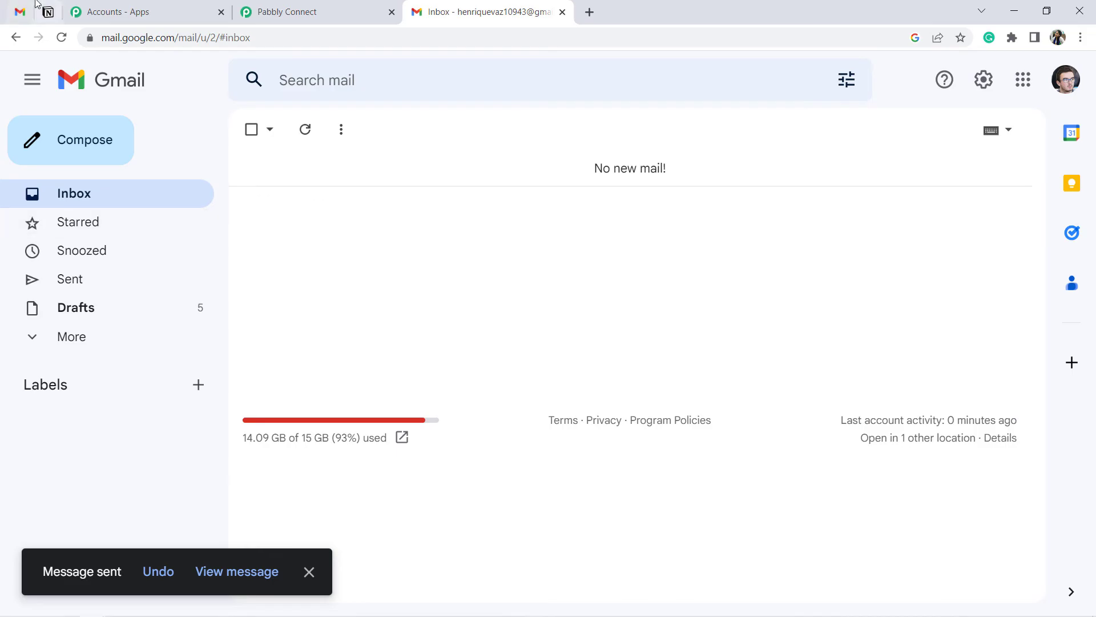
# Step: Refresh the receiving Gmail inbox and compare the new email with the entries in the Notion database
pyautogui.click(19, 11)
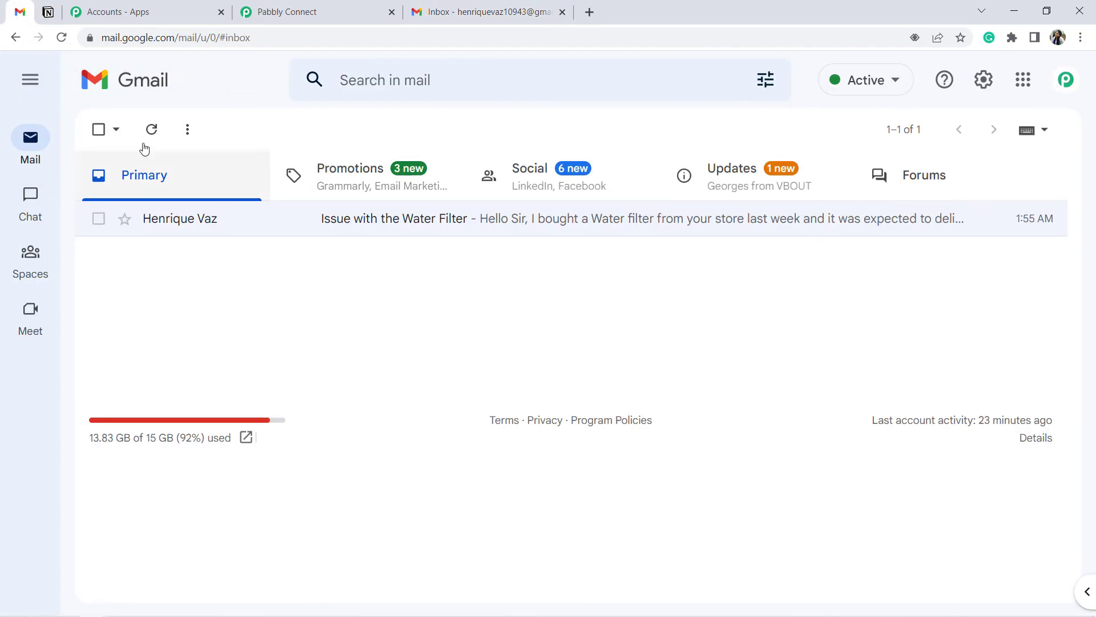
pyautogui.moveTo(31, 197)
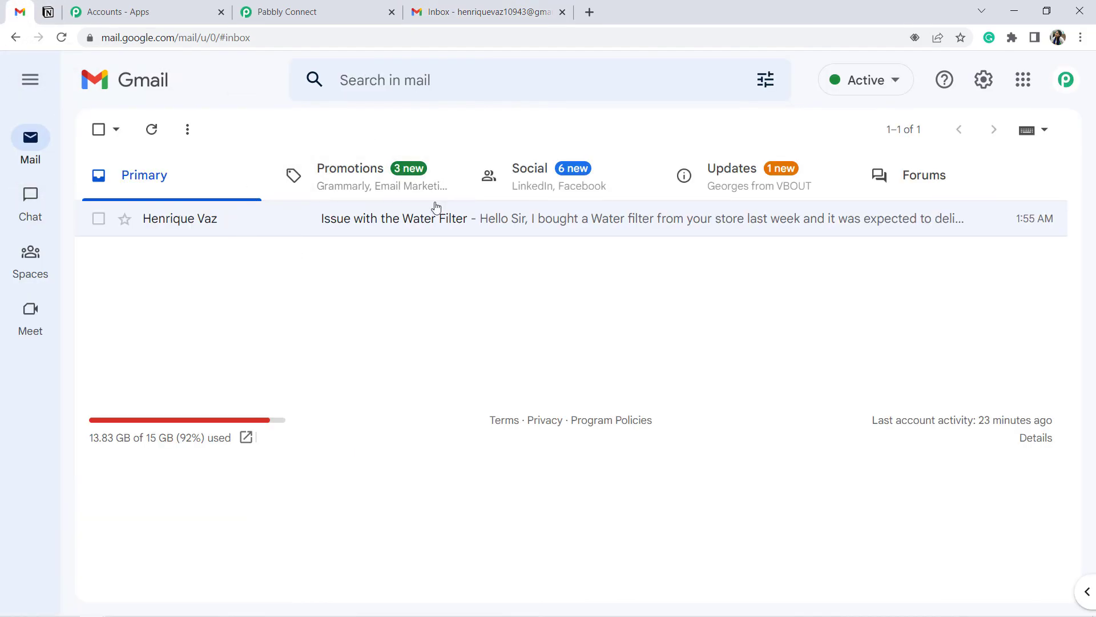
pyautogui.click(152, 137)
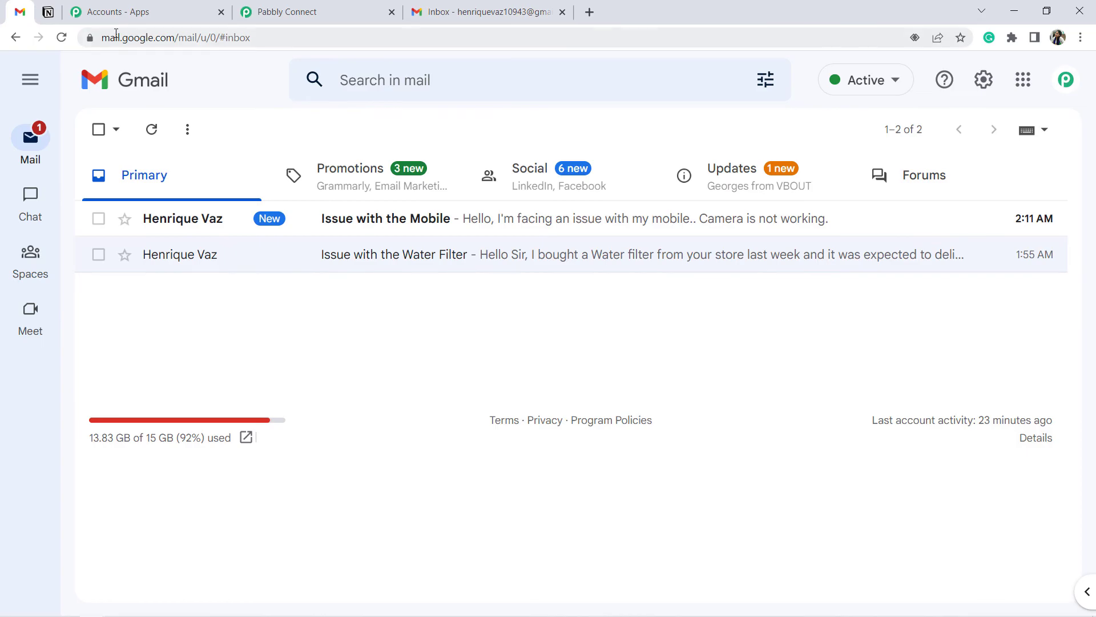
pyautogui.click(49, 12)
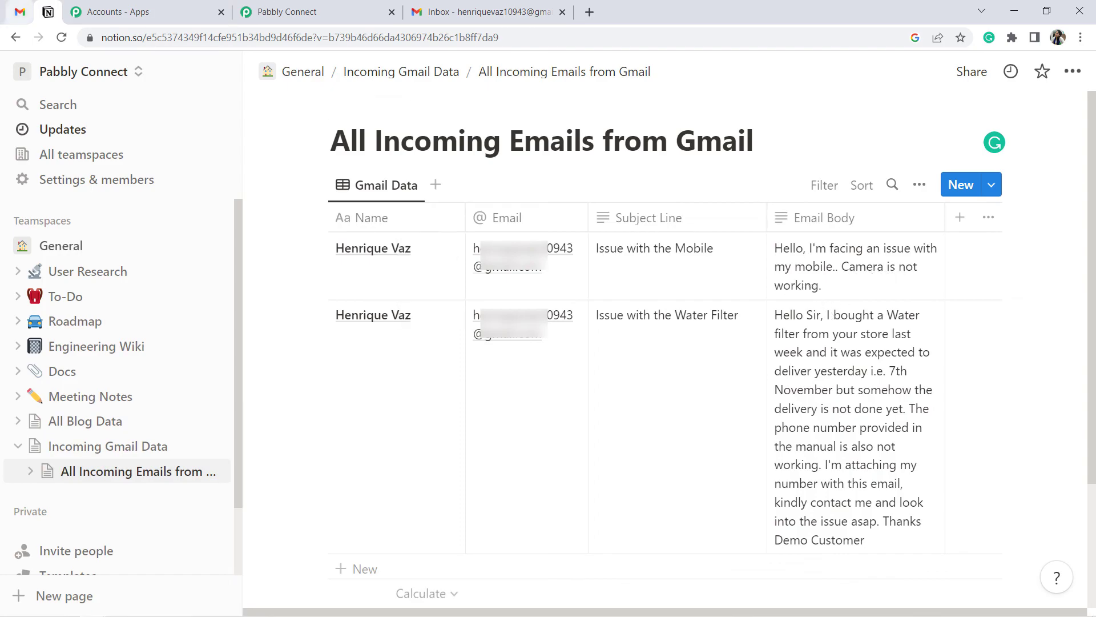
pyautogui.click(17, 18)
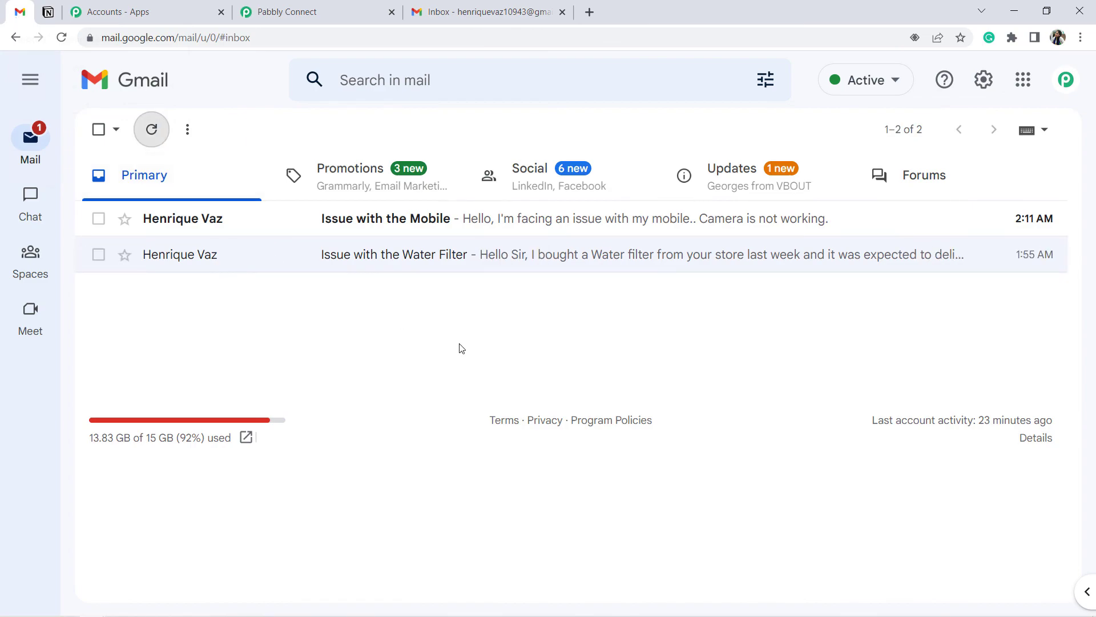